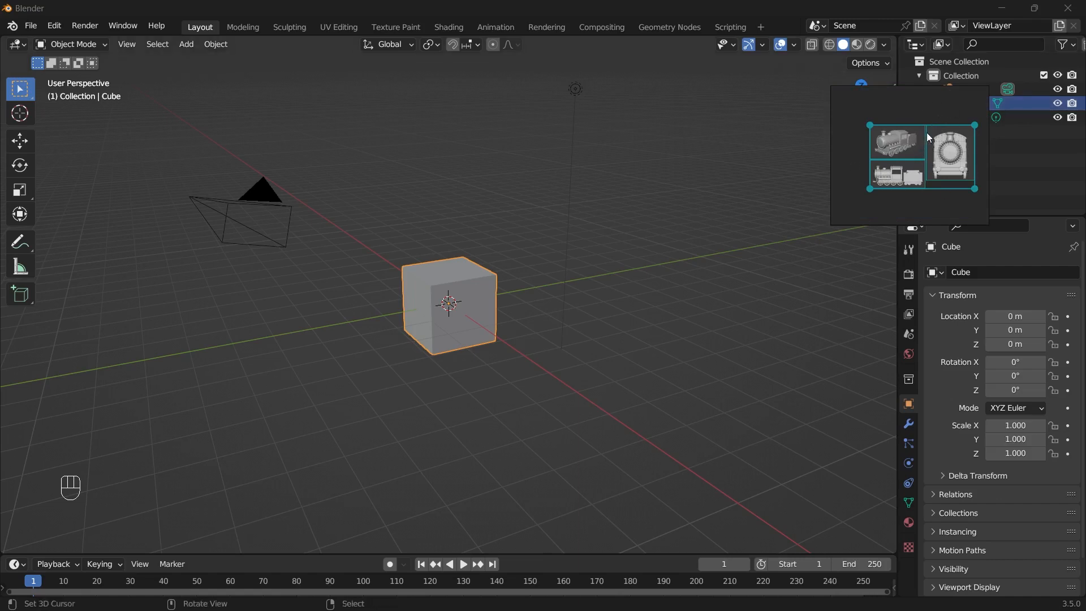
# - Move the train reference window clear of the outliner entries and zoom in on its locomotive side view
pyautogui.scroll(2, 926, 132)
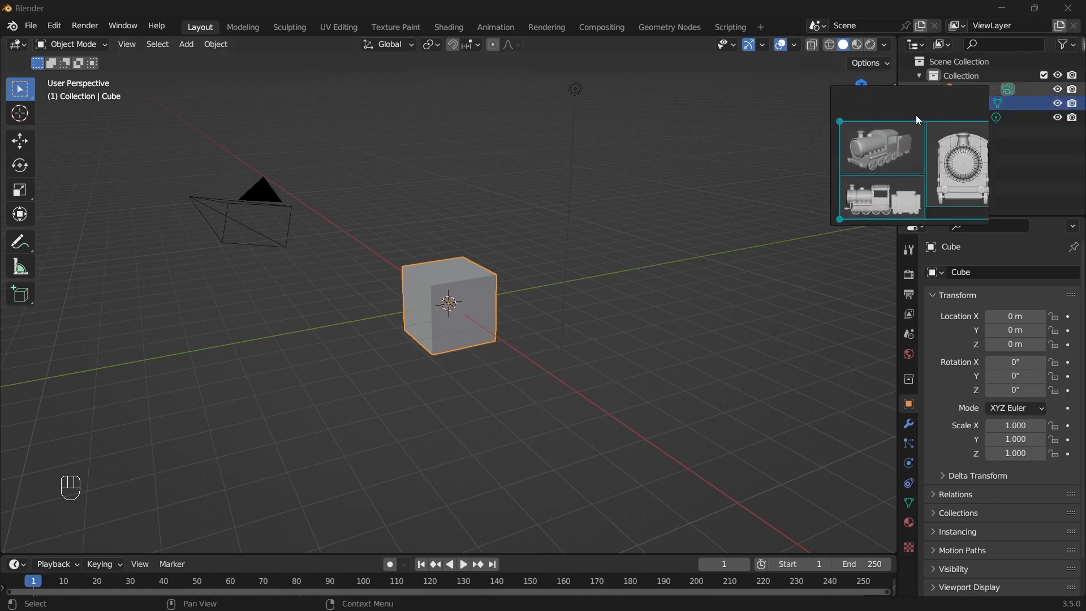
pyautogui.moveTo(911, 131); pyautogui.dragTo(960, 191)
pyautogui.scroll(1, 928, 165)
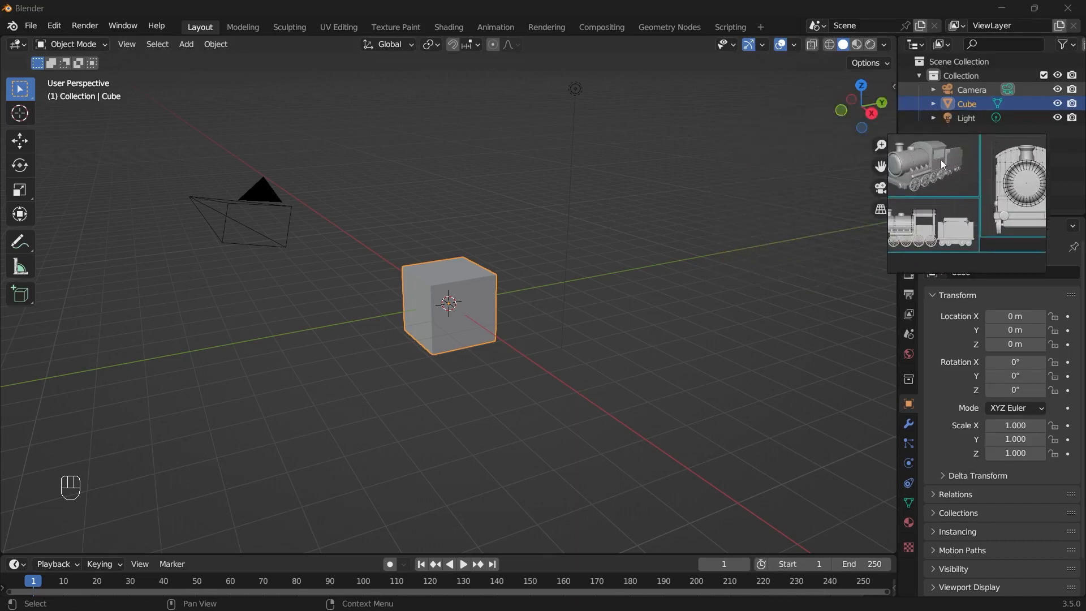
pyautogui.rightClick(1002, 166)
pyautogui.scroll(6, 956, 229)
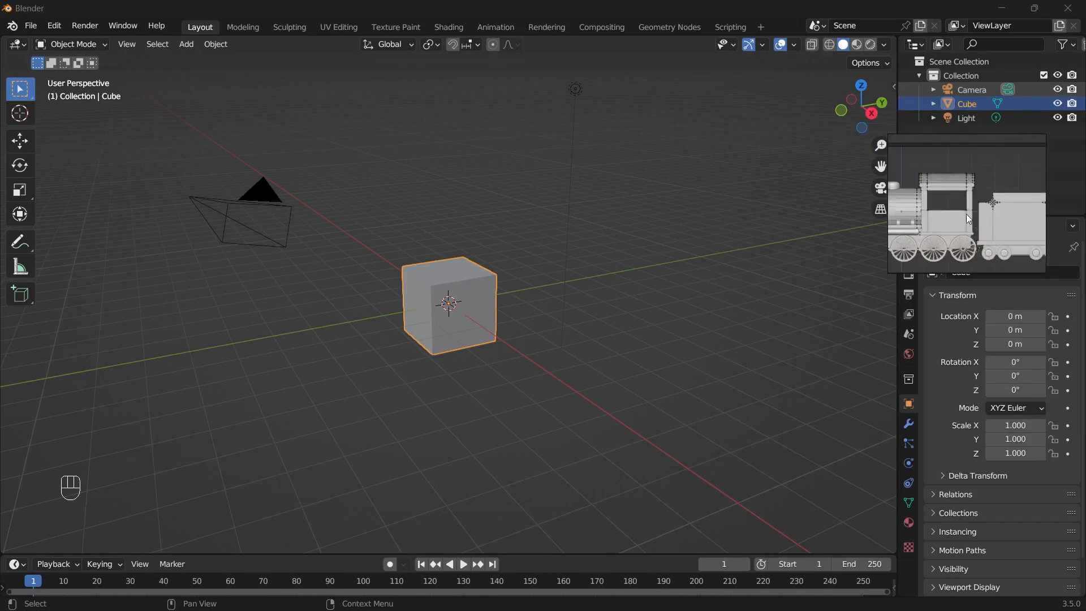
pyautogui.scroll(-5, 966, 214)
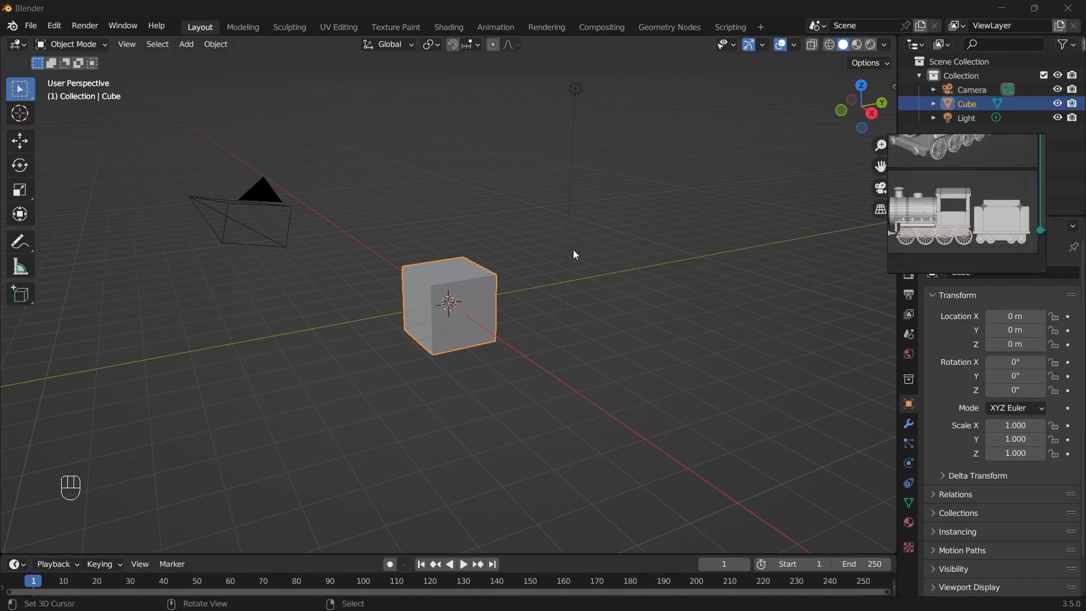
# - Delete the default cube
pyautogui.moveTo(573, 250); pyautogui.dragTo(468, 283, button='middle')
pyautogui.press('x')
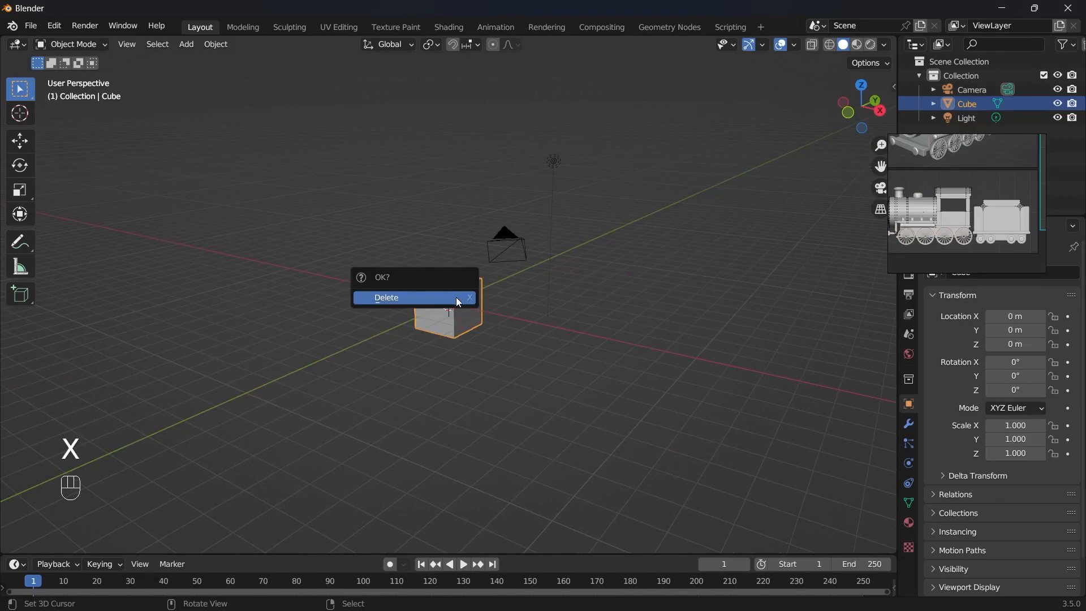
pyautogui.click(457, 298)
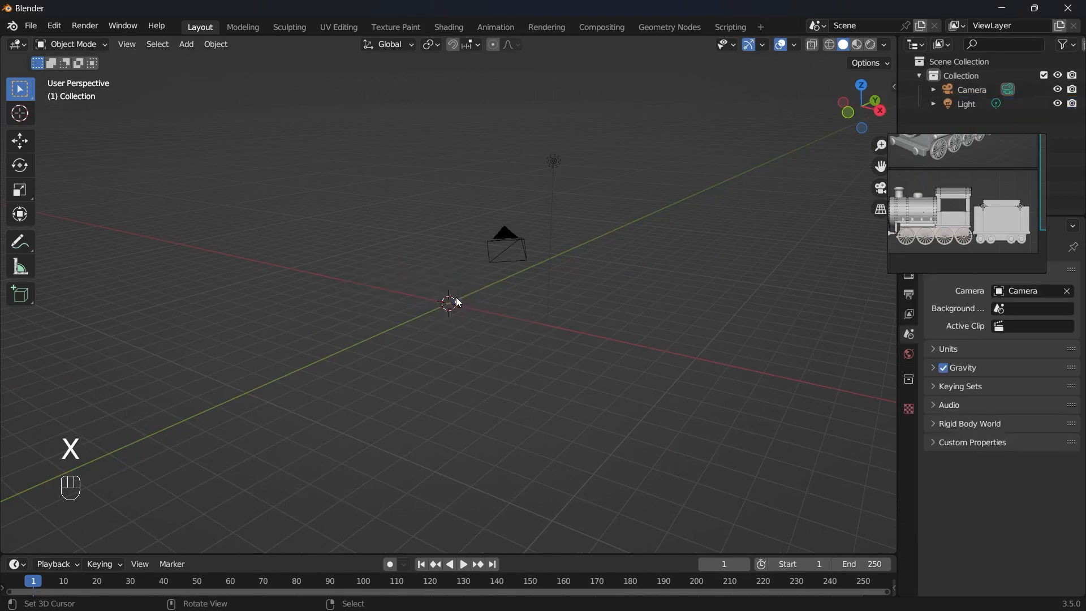
# - Add a cylinder mesh at the world origin
pyautogui.moveTo(456, 301); pyautogui.dragTo(440, 314, button='middle')
pyautogui.scroll(3, 440, 315)
pyautogui.hotkey('shift', 'a')
pyautogui.moveTo(473, 288)
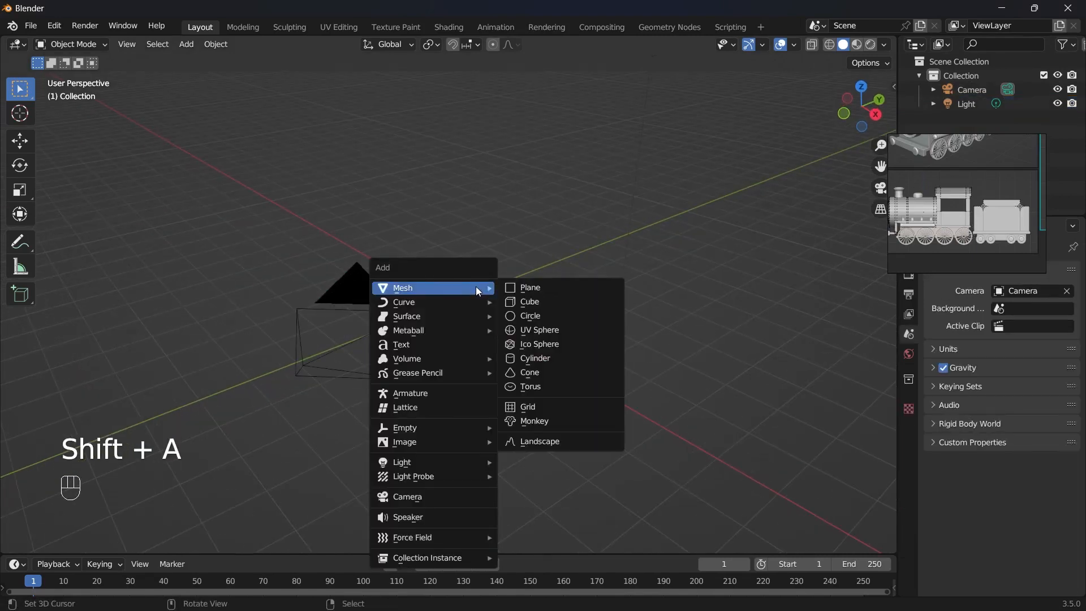
pyautogui.click(560, 362)
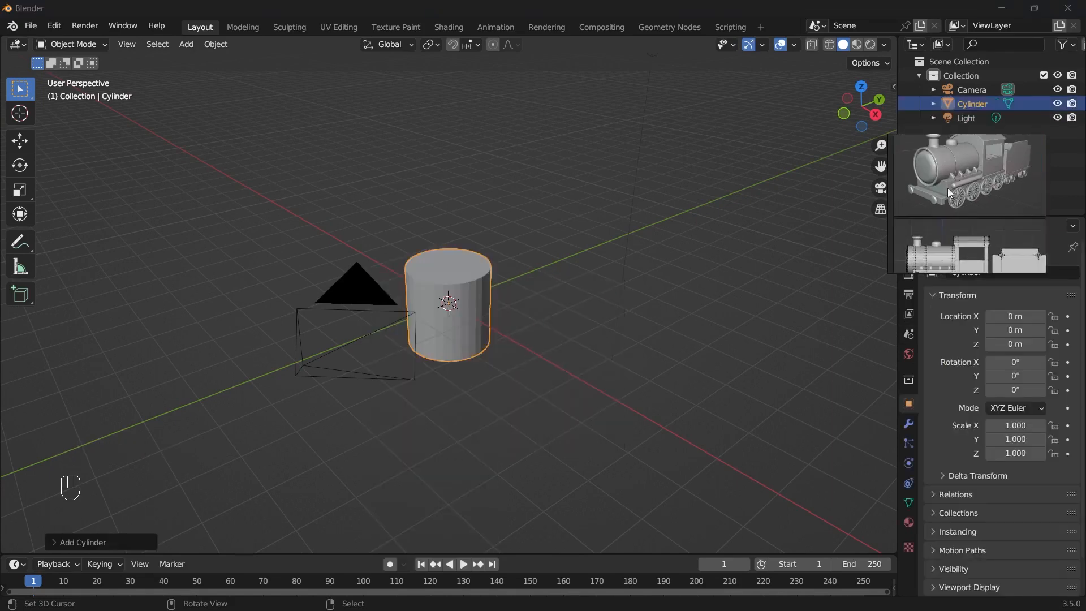
# - Rotate the cylinder's whole mesh 90° about the global X axis in Edit Mode so that it lies along Y
pyautogui.moveTo(542, 233); pyautogui.dragTo(512, 209, button='middle')
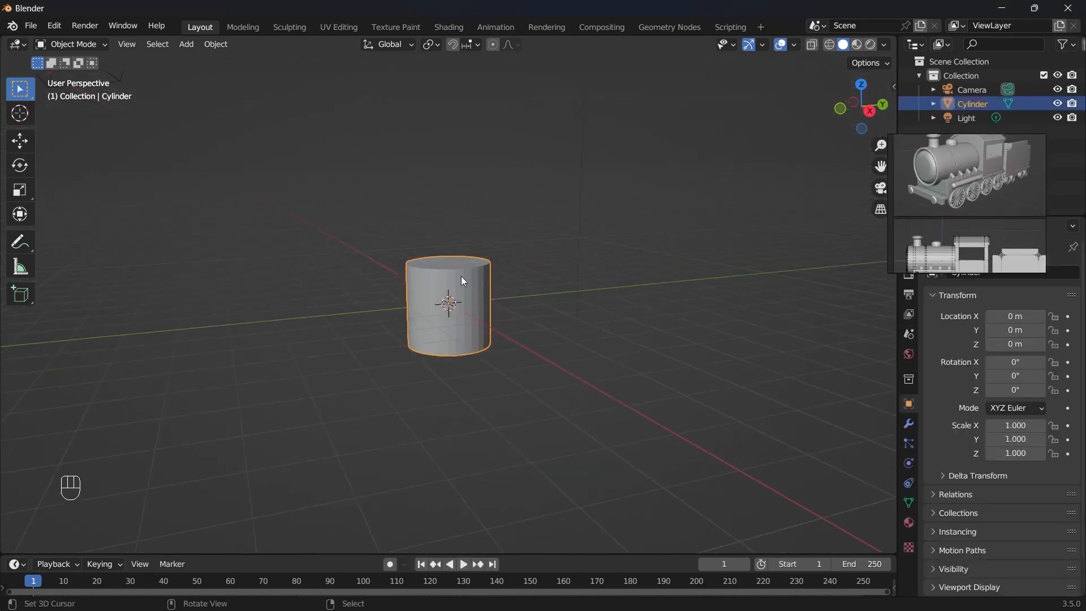
pyautogui.scroll(2, 455, 287)
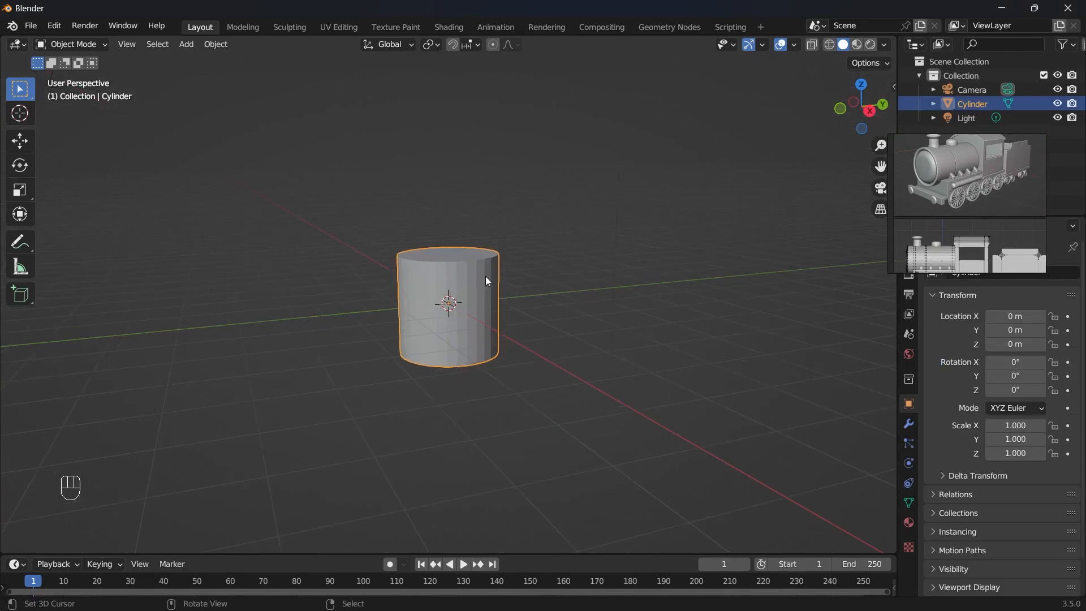
pyautogui.press('Tab')
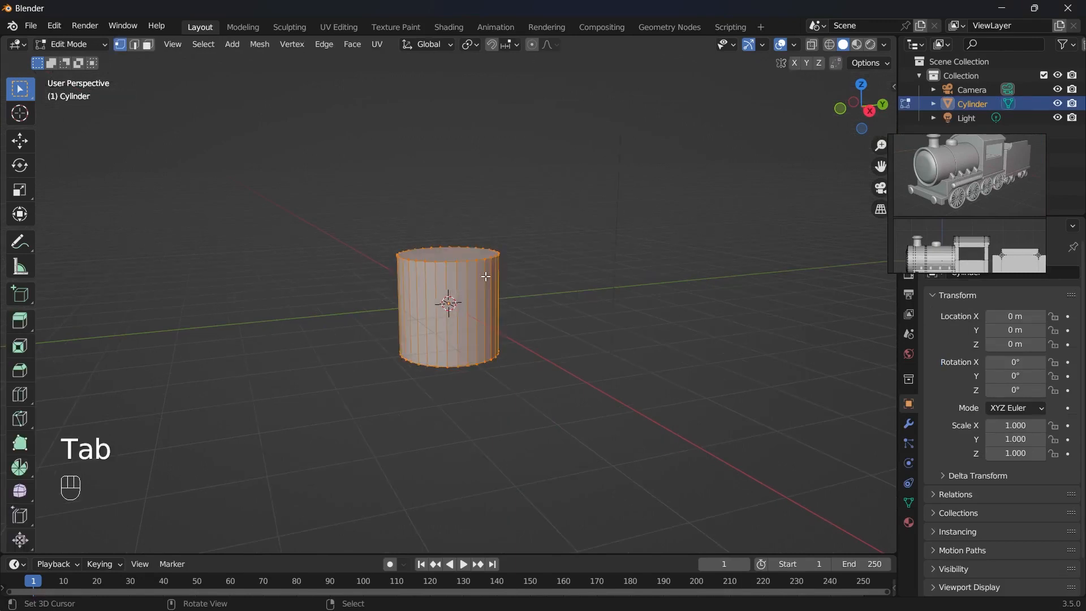
pyautogui.press('r')
pyautogui.press('x')
pyautogui.press('9')
pyautogui.press('0')
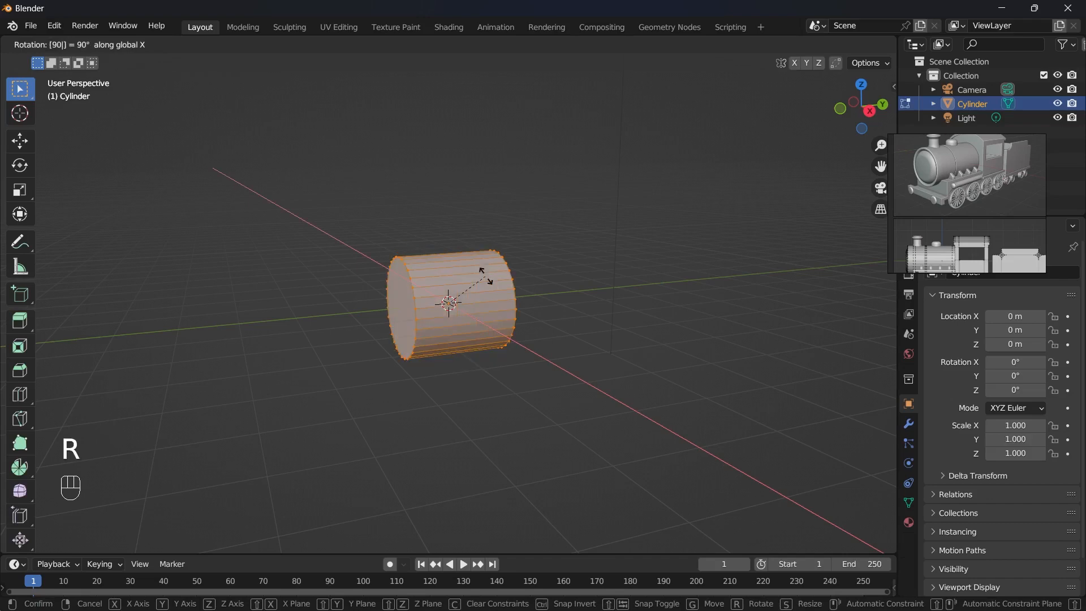
pyautogui.press('Return')
# - Inspect the horizontal cylinder in the front, top and right orthographic views
pyautogui.moveTo(436, 271); pyautogui.dragTo(583, 315, button='middle')
pyautogui.press('`')
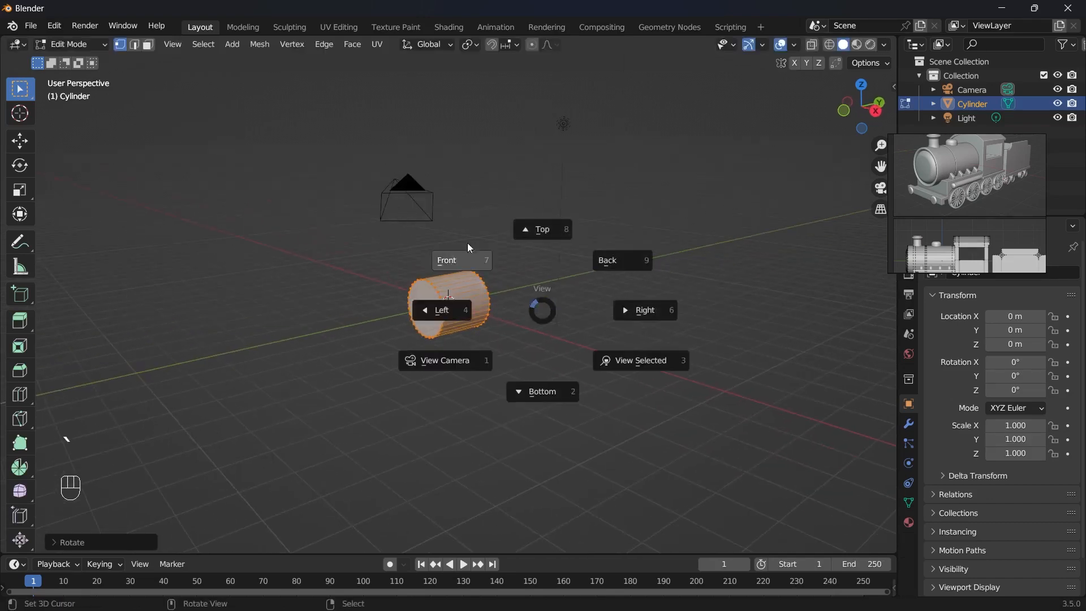
pyautogui.click(436, 238)
pyautogui.press('`')
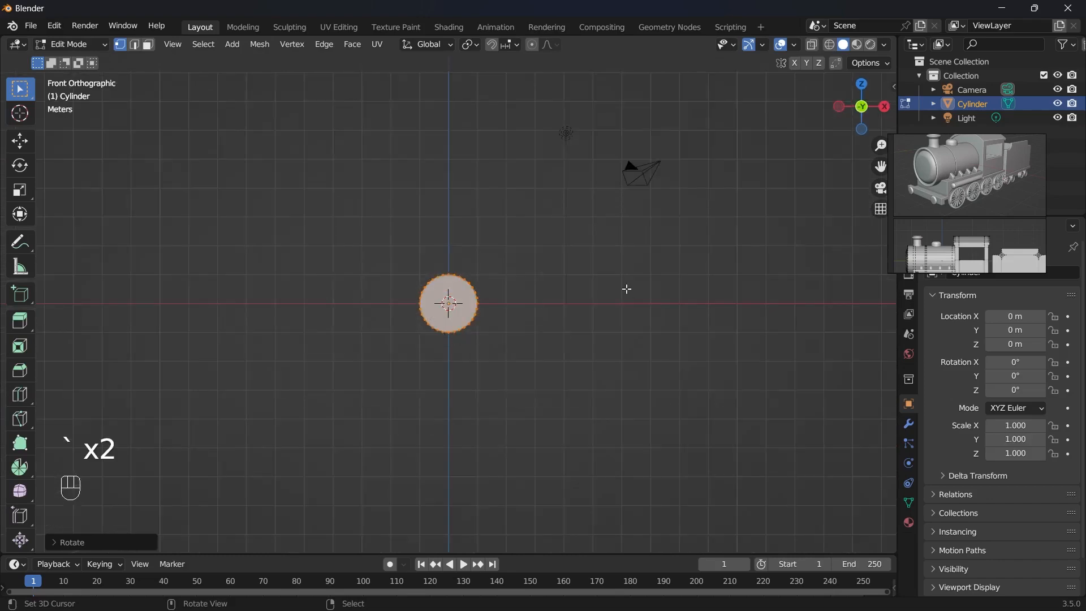
pyautogui.click(626, 288)
pyautogui.press('`')
pyautogui.click(541, 182)
pyautogui.press('`')
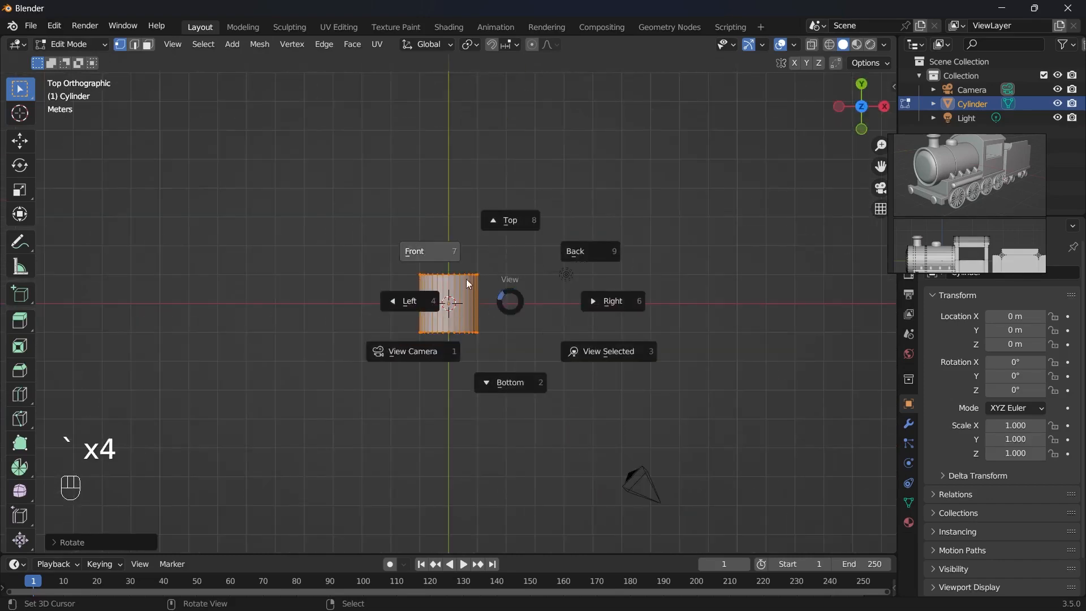
pyautogui.click(516, 382)
pyautogui.press('`')
pyautogui.click(412, 321)
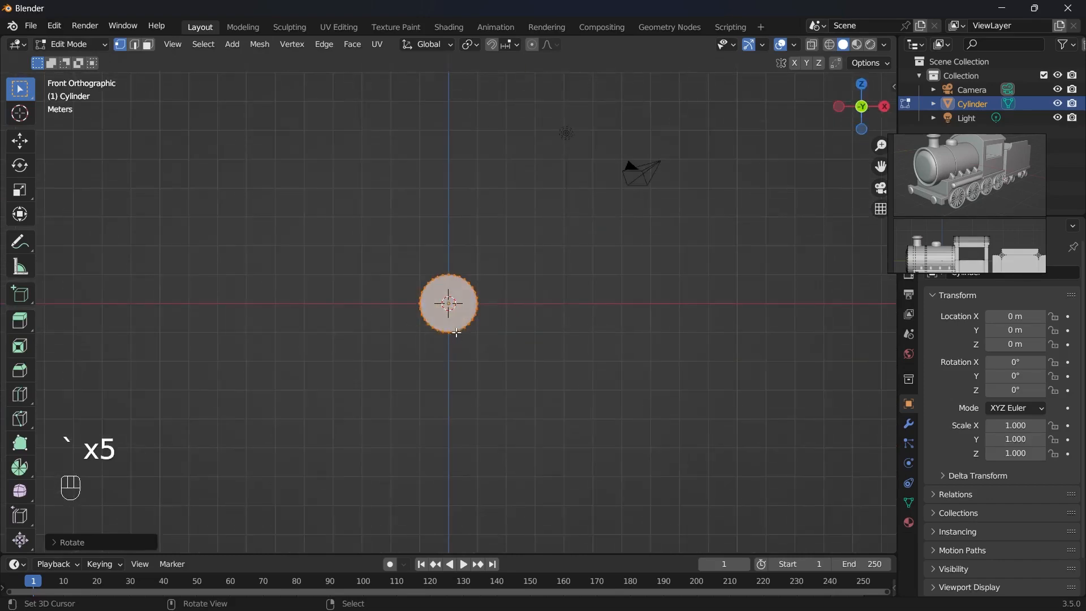
pyautogui.scroll(3, 594, 274)
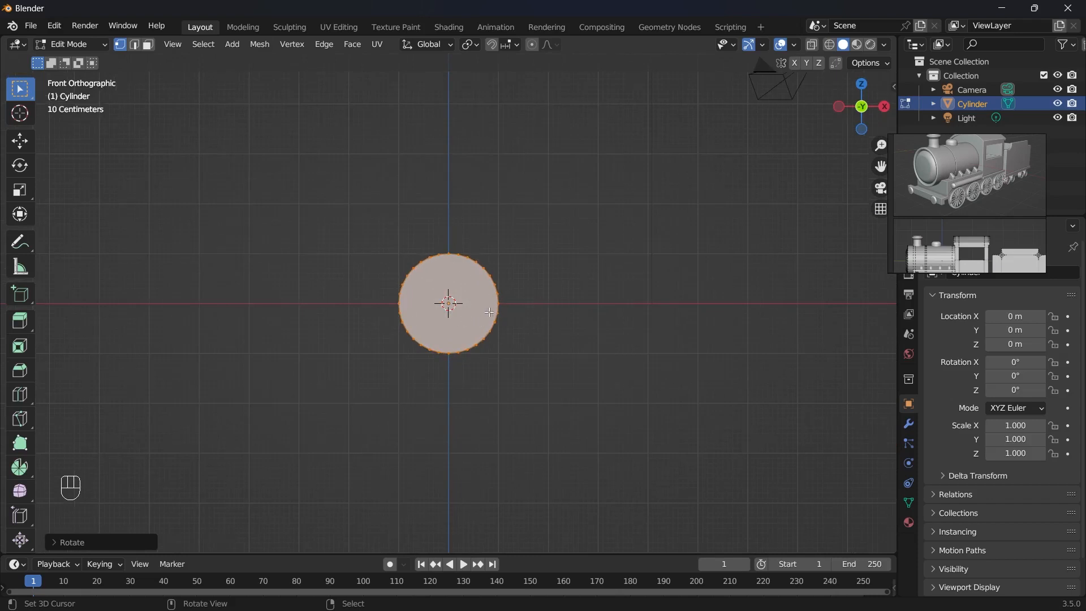
pyautogui.press('`')
pyautogui.click(558, 296)
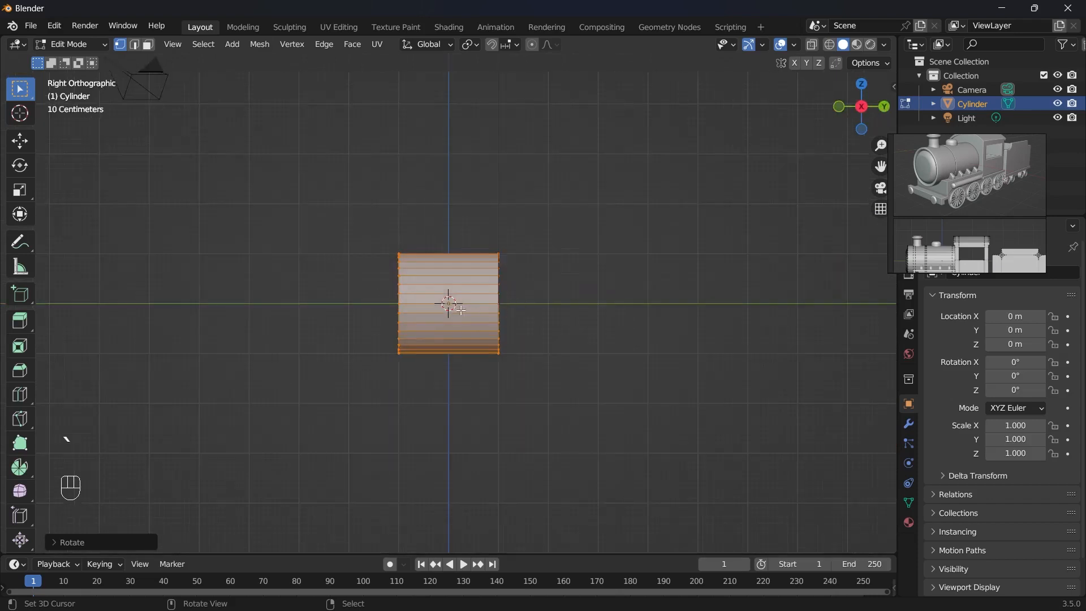
pyautogui.press('`')
pyautogui.click(388, 262)
pyautogui.press('`')
pyautogui.click(435, 177)
pyautogui.press('`')
pyautogui.click(368, 252)
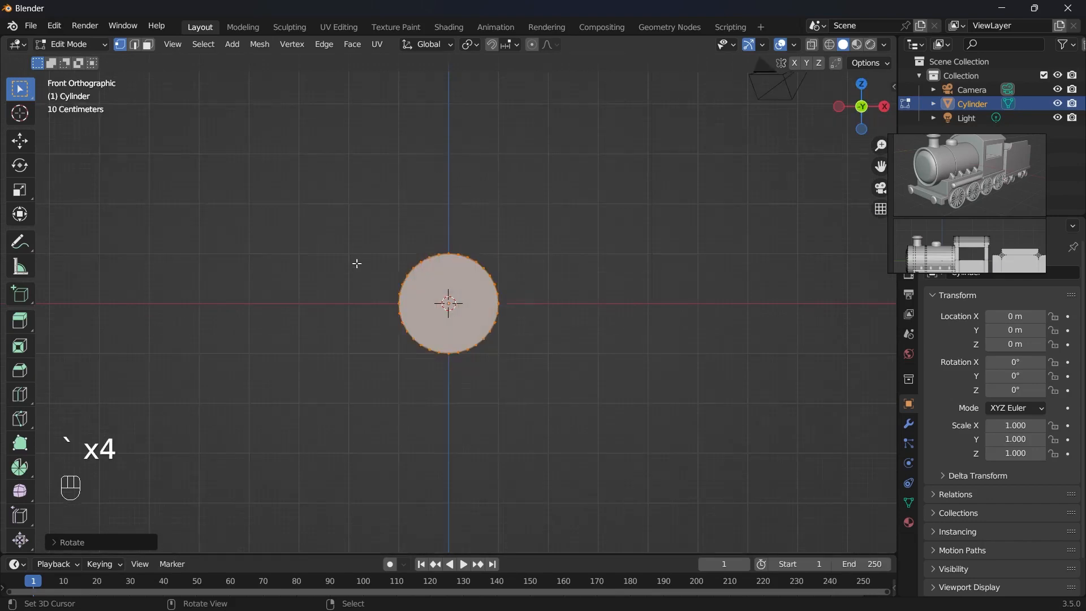
pyautogui.moveTo(357, 262); pyautogui.dragTo(356, 305, button='middle')
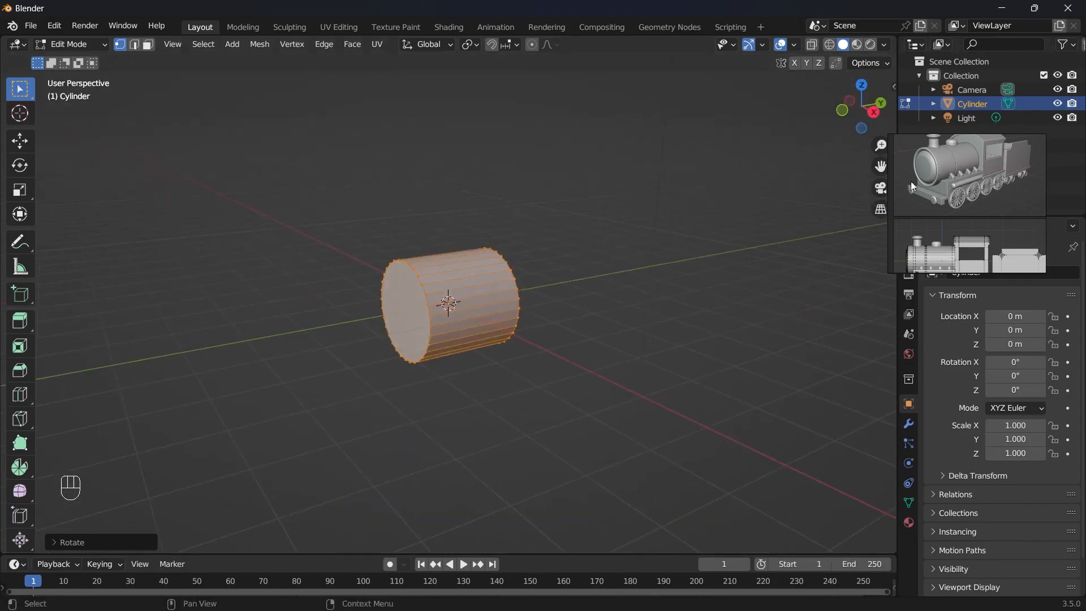
# - Using the boiler front in the reference as a guide, extrude the cylinder's front end face outward by about 1.1 m
pyautogui.moveTo(546, 264); pyautogui.dragTo(527, 267, button='middle')
pyautogui.scroll(4, 980, 162)
pyautogui.moveTo(950, 161); pyautogui.dragTo(1011, 180, button='middle')
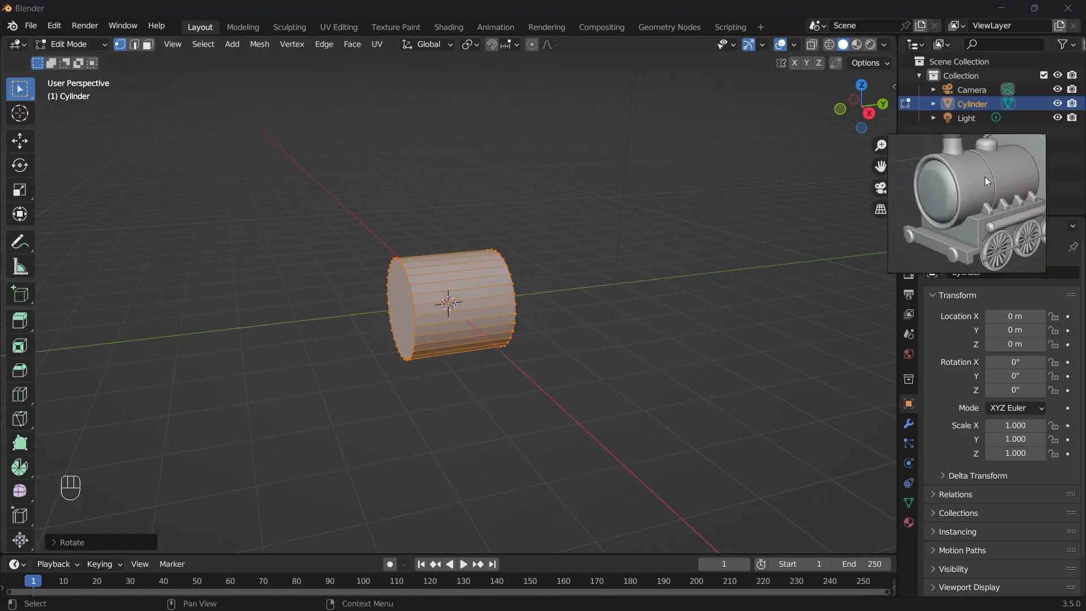
pyautogui.moveTo(373, 243); pyautogui.dragTo(395, 301, button='middle')
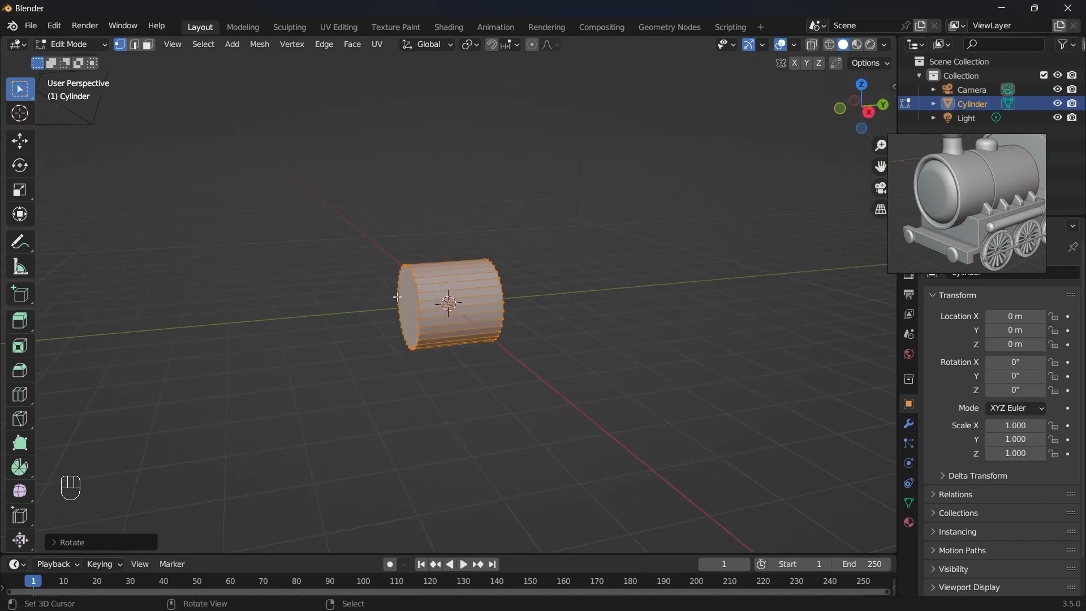
pyautogui.press('3')
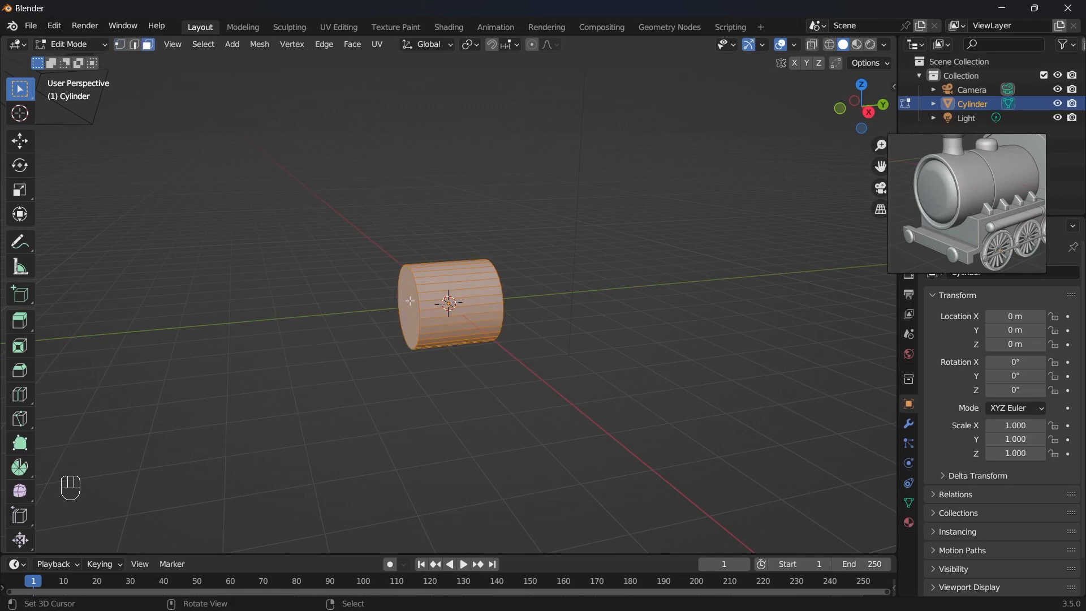
pyautogui.hotkey('alt', 'a')
pyautogui.scroll(4, 418, 299)
pyautogui.press('e')
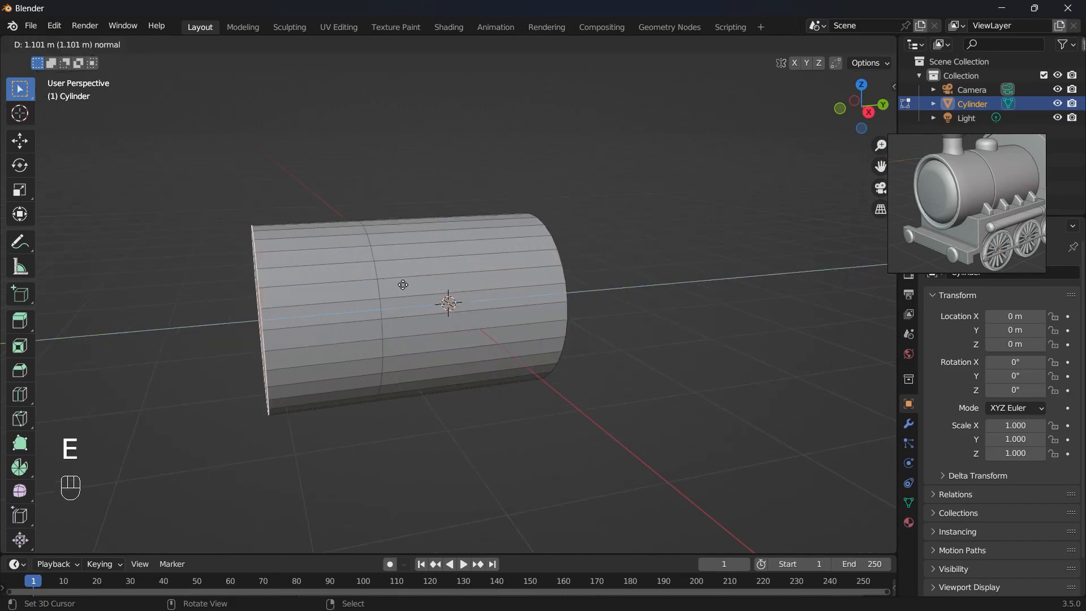
pyautogui.click(431, 285)
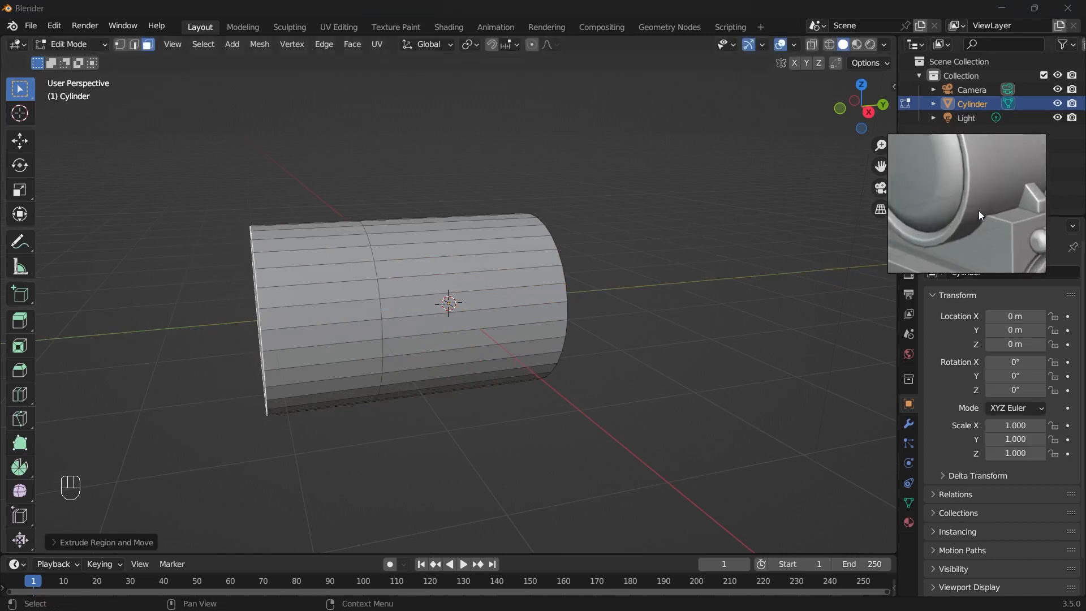
# - Delete the ten underside faces of the cylinder's rear section, symmetric about its centreline in the bottom view
pyautogui.scroll(-2, 601, 271)
pyautogui.moveTo(601, 272); pyautogui.dragTo(608, 192, button='middle')
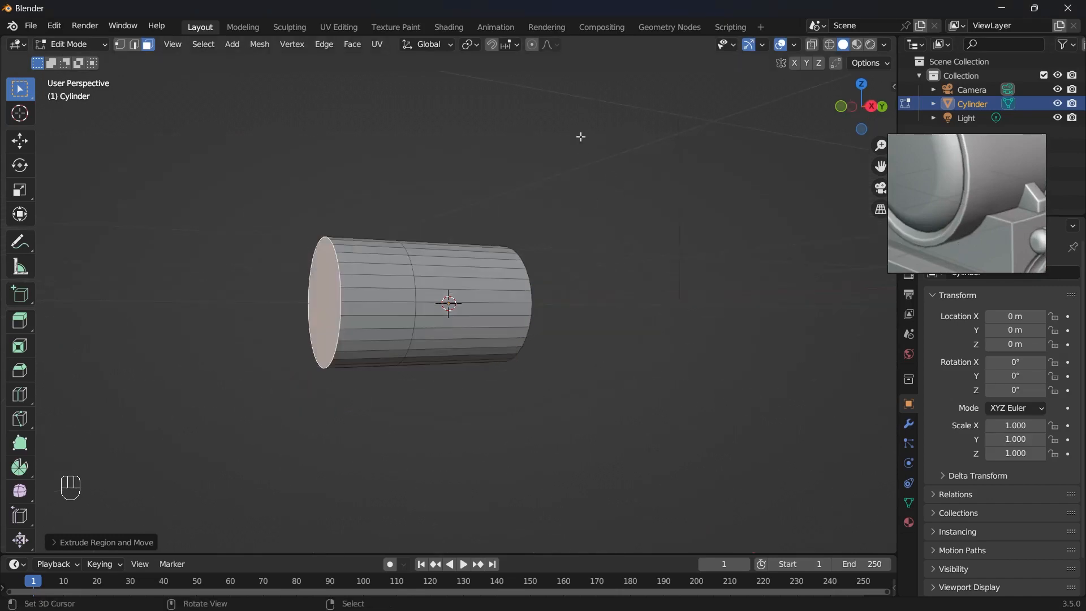
pyautogui.press('`')
pyautogui.click(574, 235)
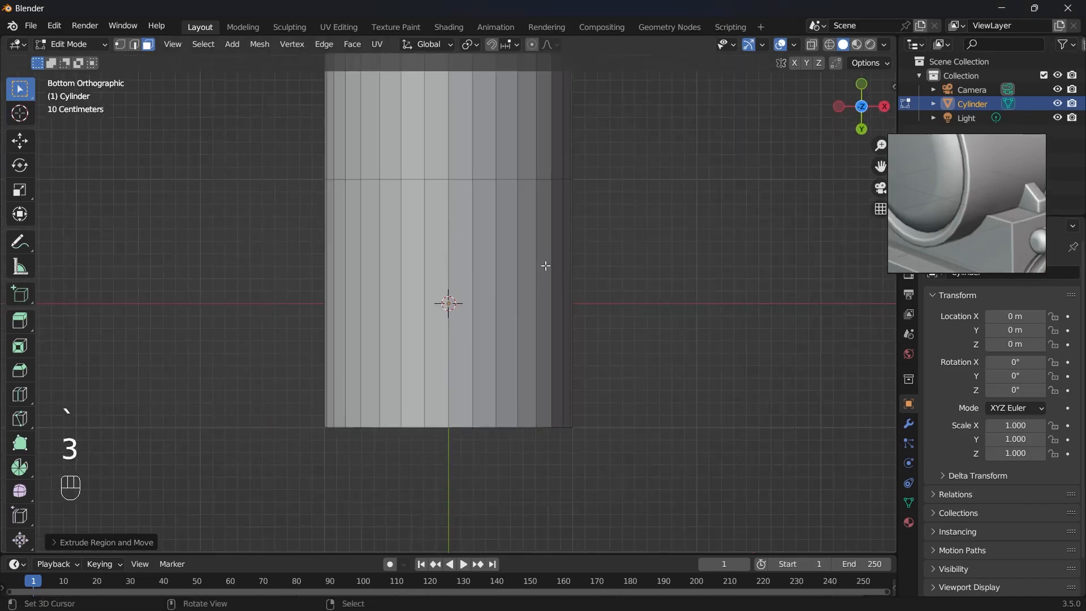
pyautogui.click(467, 272)
pyautogui.click(412, 275)
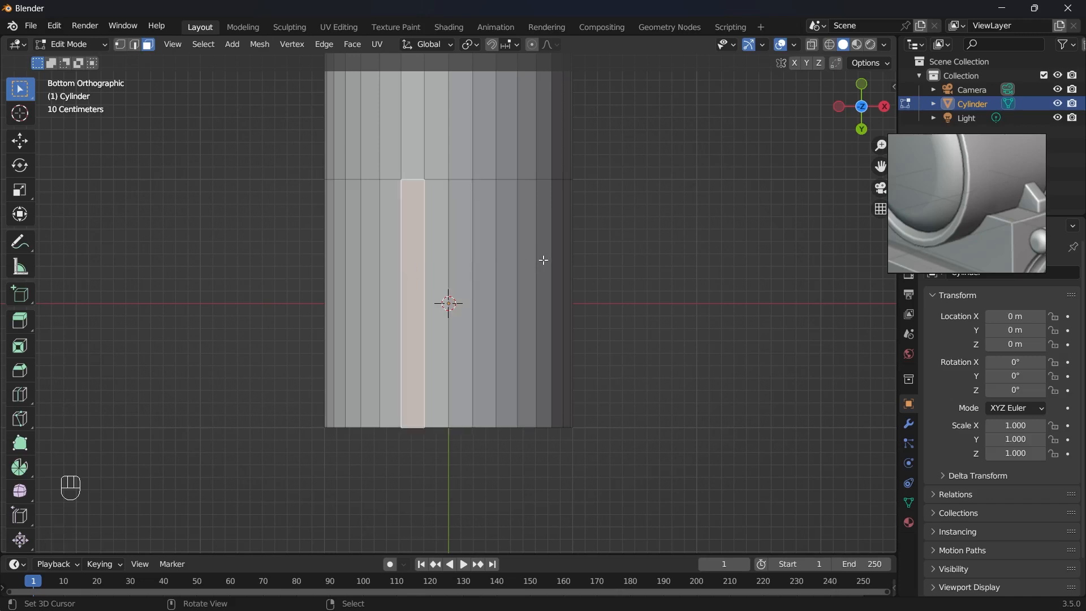
pyautogui.click(543, 260)
pyautogui.press('ctrl')
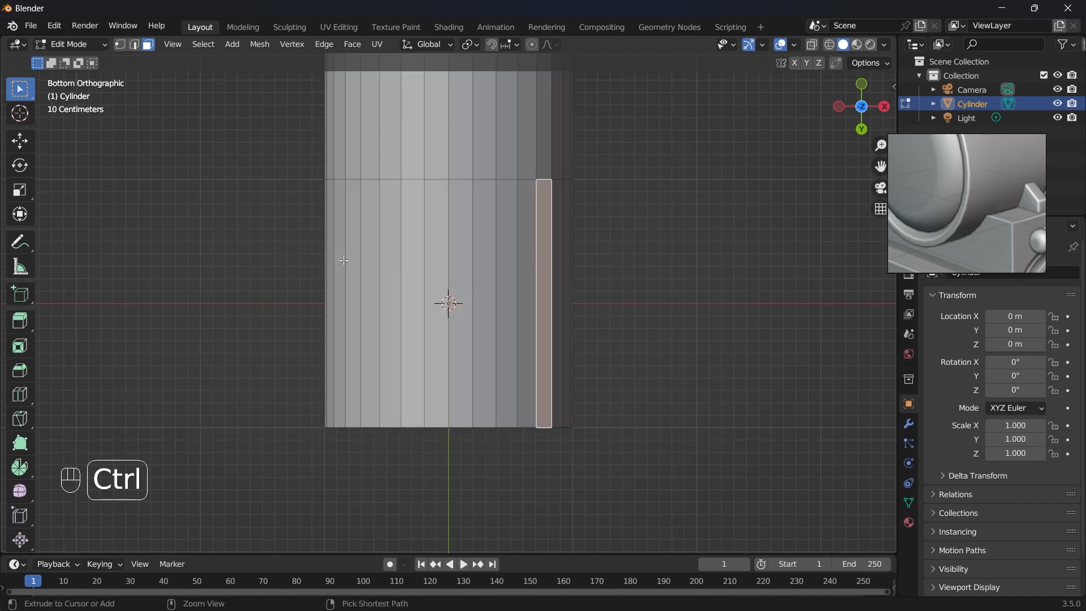
pyautogui.keyDown('ctrl'); pyautogui.click(344, 260); pyautogui.keyUp('ctrl')
pyautogui.scroll(1, 588, 236)
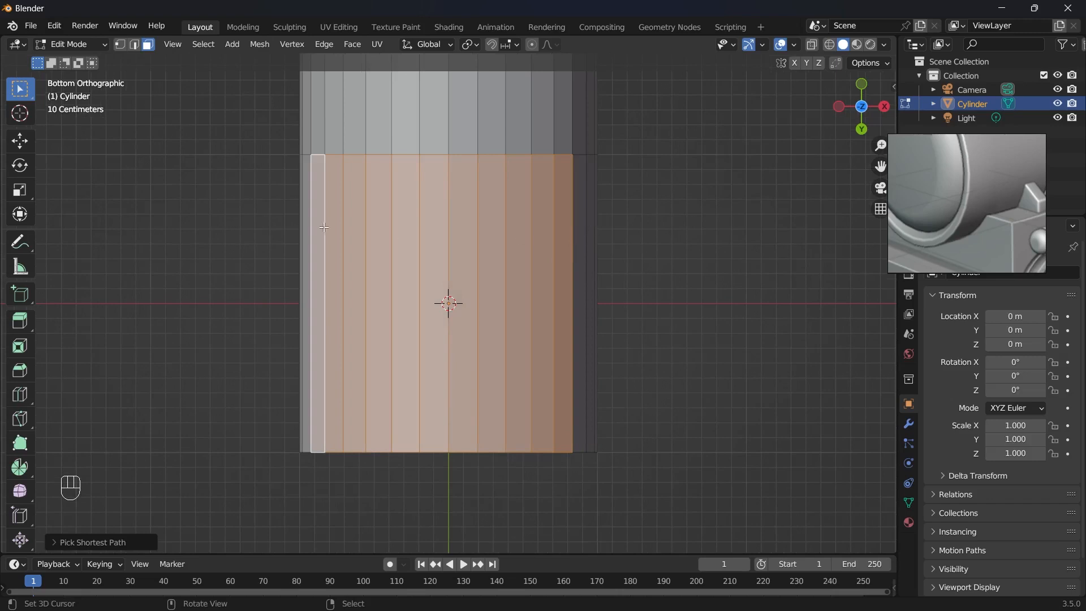
pyautogui.scroll(1, 295, 206)
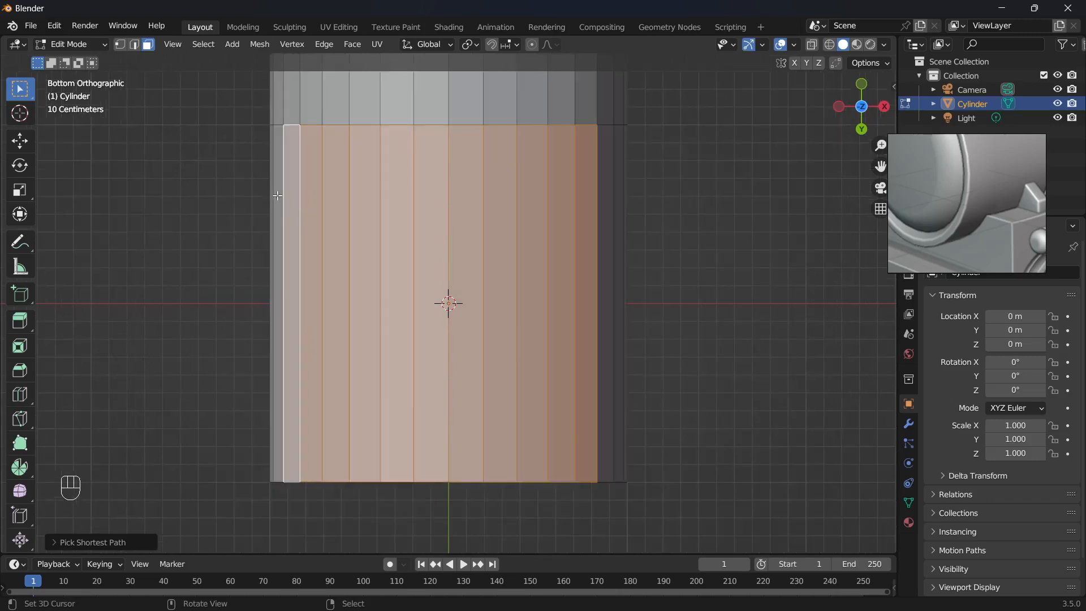
pyautogui.keyDown('shift'); pyautogui.click(289, 181); pyautogui.keyUp('shift')
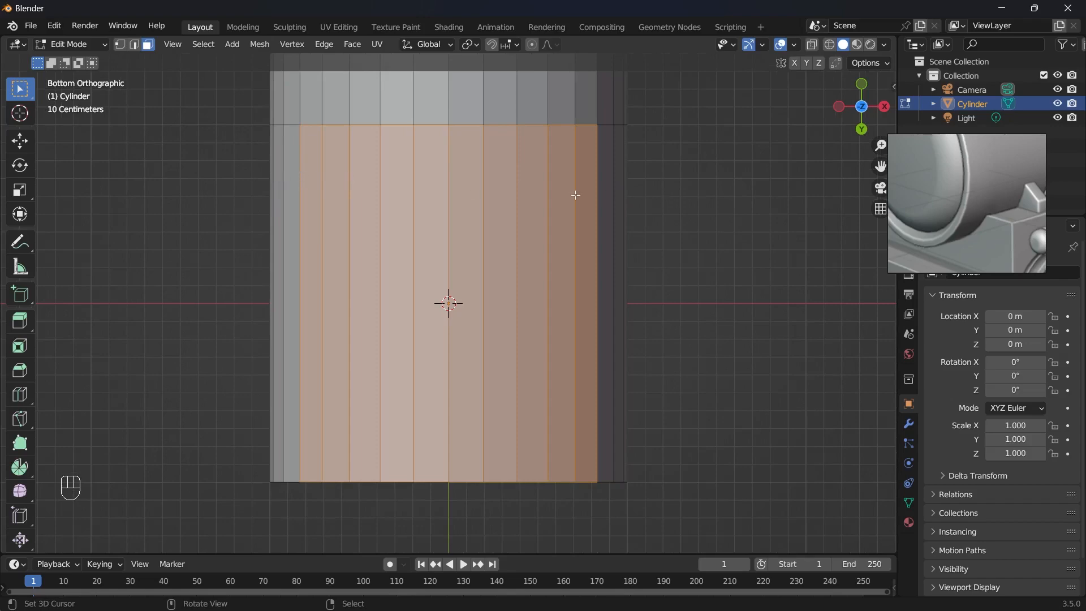
pyautogui.moveTo(628, 184); pyautogui.dragTo(478, 317, button='middle')
pyautogui.press('x')
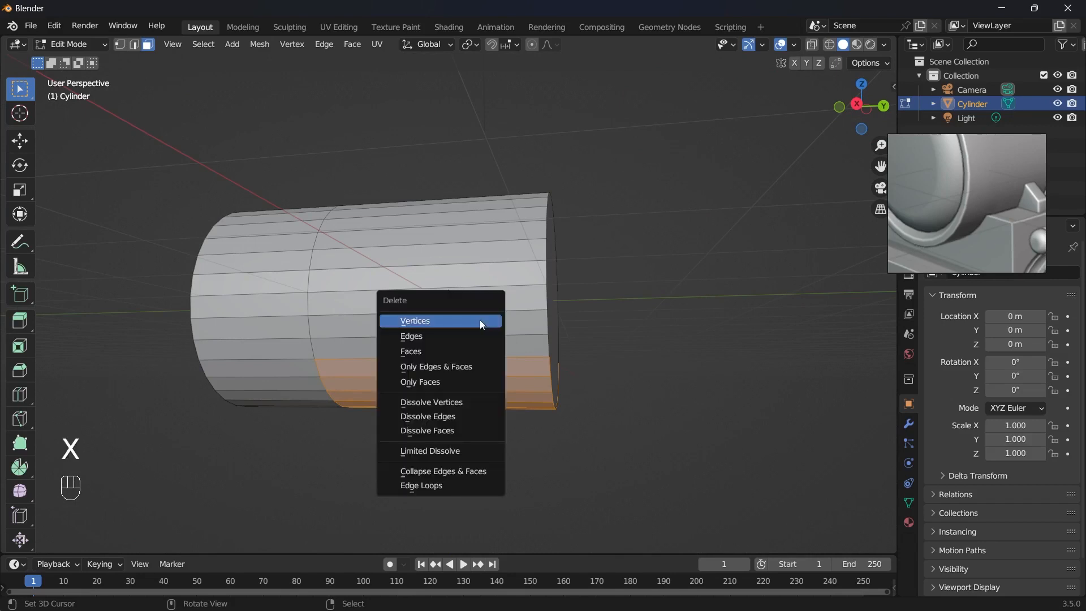
pyautogui.click(433, 349)
# - Connect the two opening-corner vertices with a straight edge across the cylinder's rear end face
pyautogui.moveTo(434, 350); pyautogui.dragTo(448, 331, button='middle')
pyautogui.click(437, 346)
pyautogui.press('1')
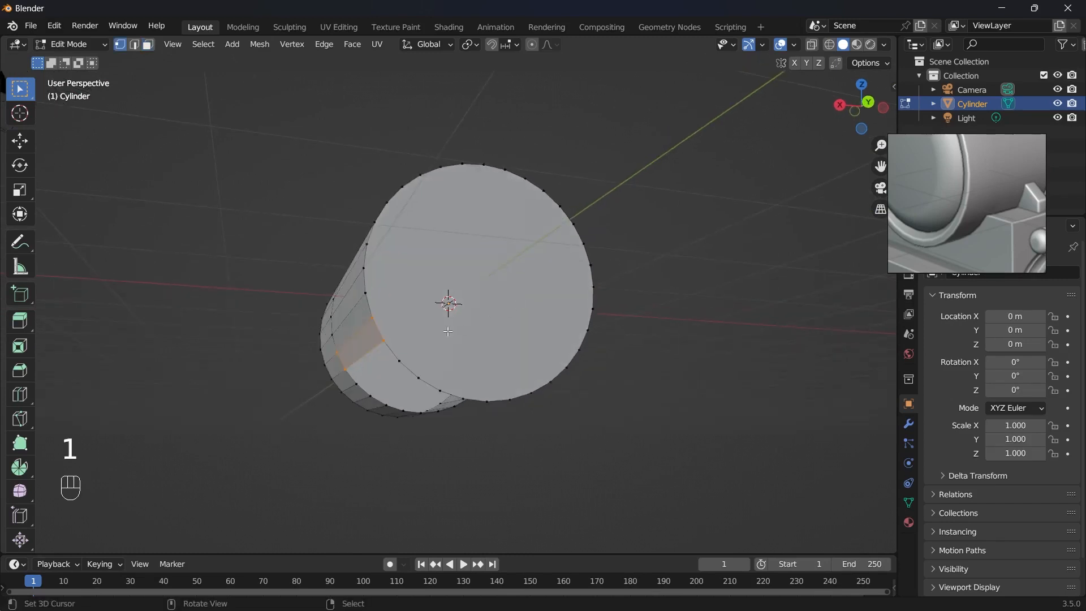
pyautogui.click(385, 340)
pyautogui.moveTo(533, 343); pyautogui.dragTo(612, 356, button='middle')
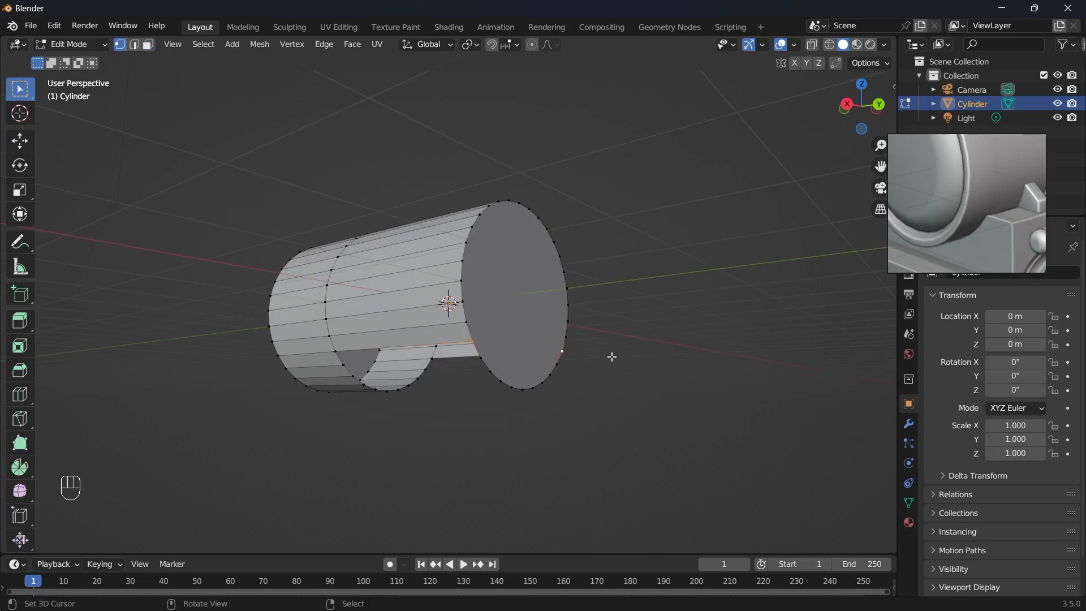
pyautogui.press('j')
pyautogui.moveTo(522, 359); pyautogui.dragTo(491, 377, button='middle')
pyautogui.click(483, 377)
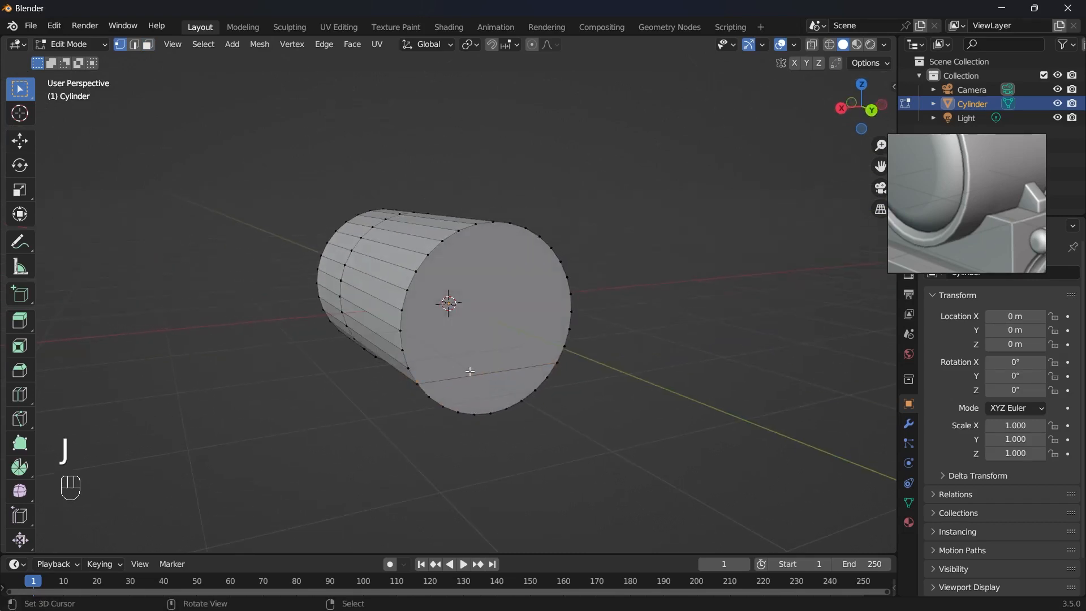
pyautogui.press('2')
pyautogui.rightClick(487, 372)
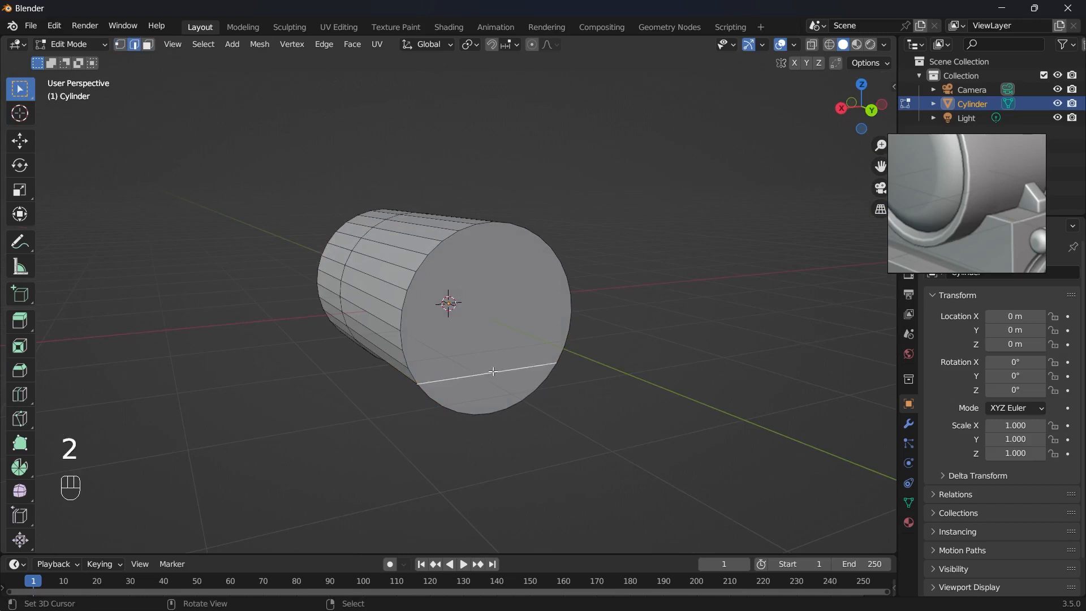
pyautogui.moveTo(500, 374); pyautogui.dragTo(527, 380, button='right')
pyautogui.hotkey('ctrl', 'z')
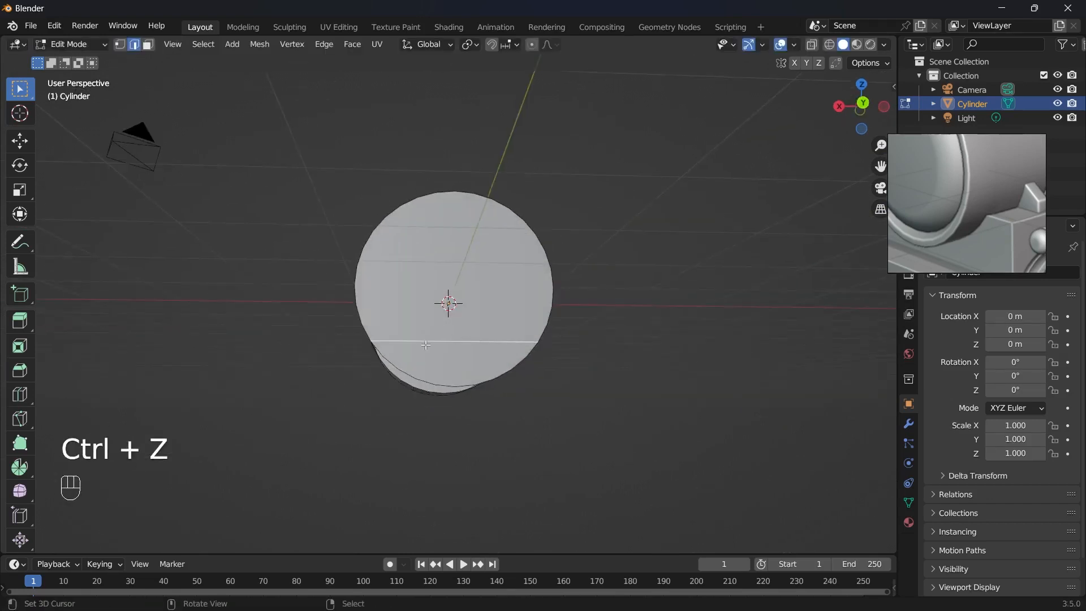
pyautogui.press('1')
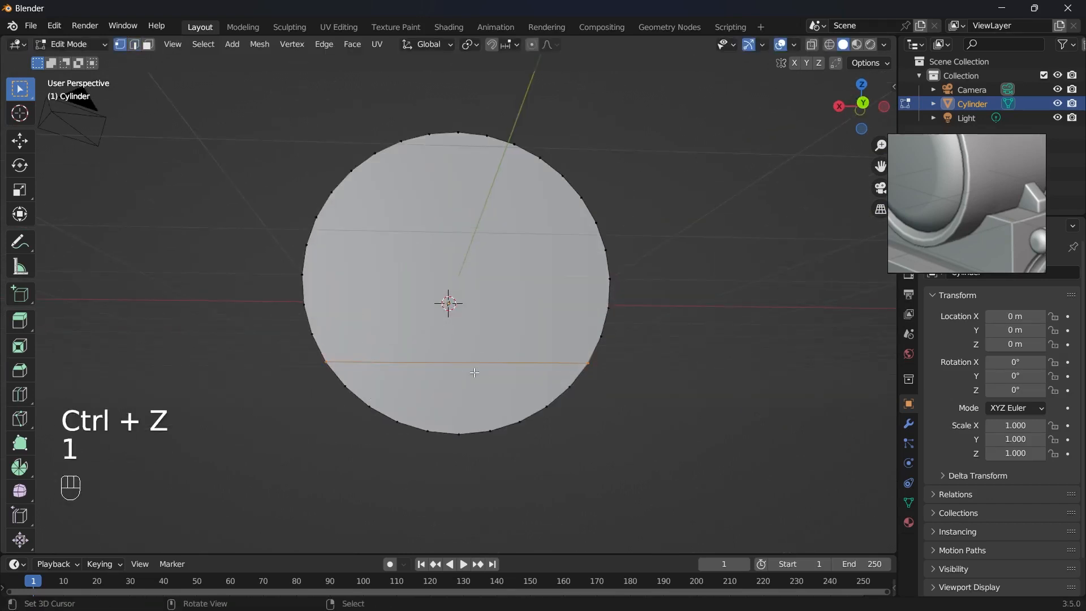
# - Delete the lower segment of the cylinder's rear end face, below the straight connecting edge
pyautogui.moveTo(474, 373); pyautogui.dragTo(576, 402, button='middle')
pyautogui.press('3')
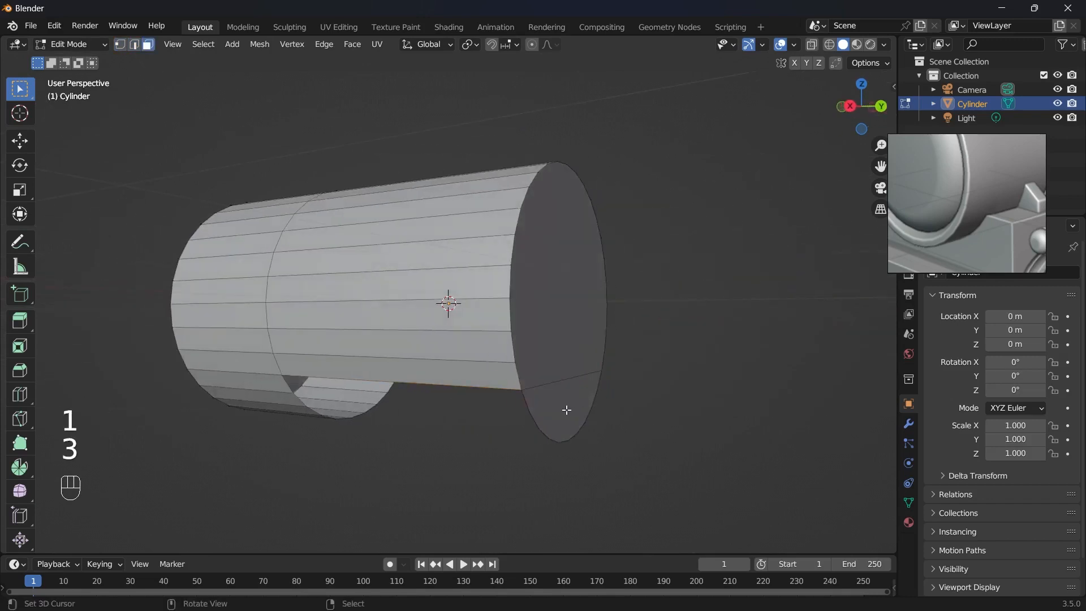
pyautogui.click(561, 392)
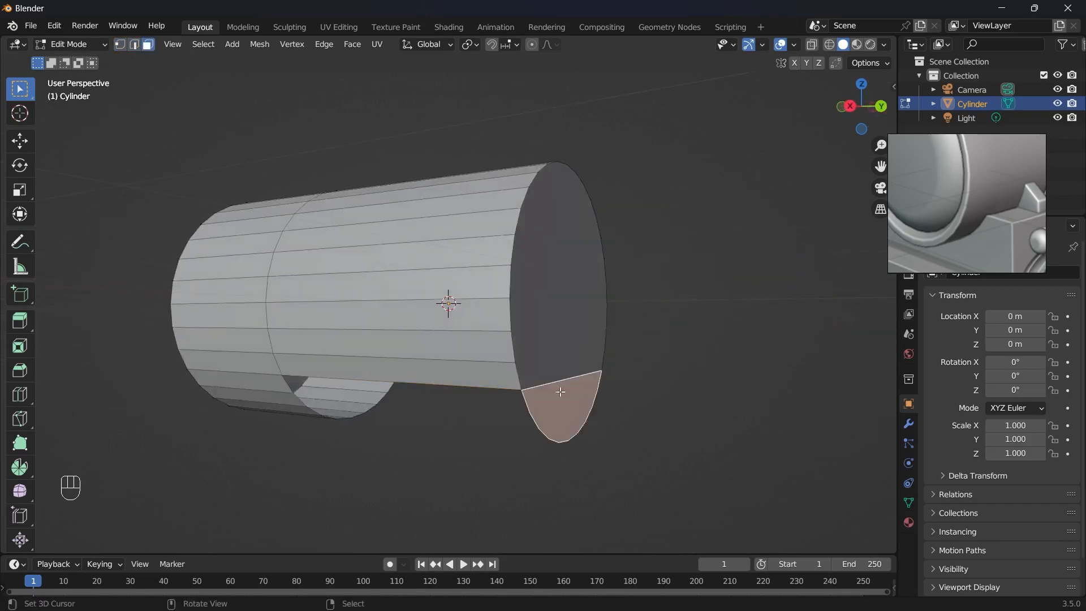
pyautogui.press('x')
pyautogui.click(600, 404)
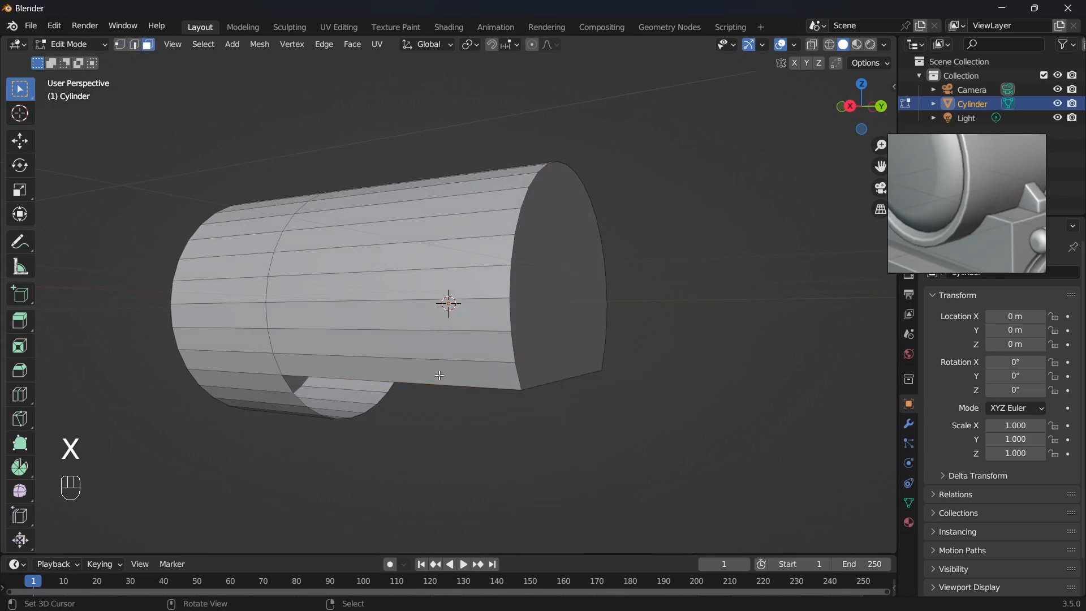
# - Extrude the underside opening's two long side edges and rear edge in place, then scale them outward by about 1.48 in top view
pyautogui.scroll(-5, 465, 379)
pyautogui.moveTo(468, 385); pyautogui.dragTo(452, 366, button='middle')
pyautogui.scroll(3, 447, 362)
pyautogui.press('2')
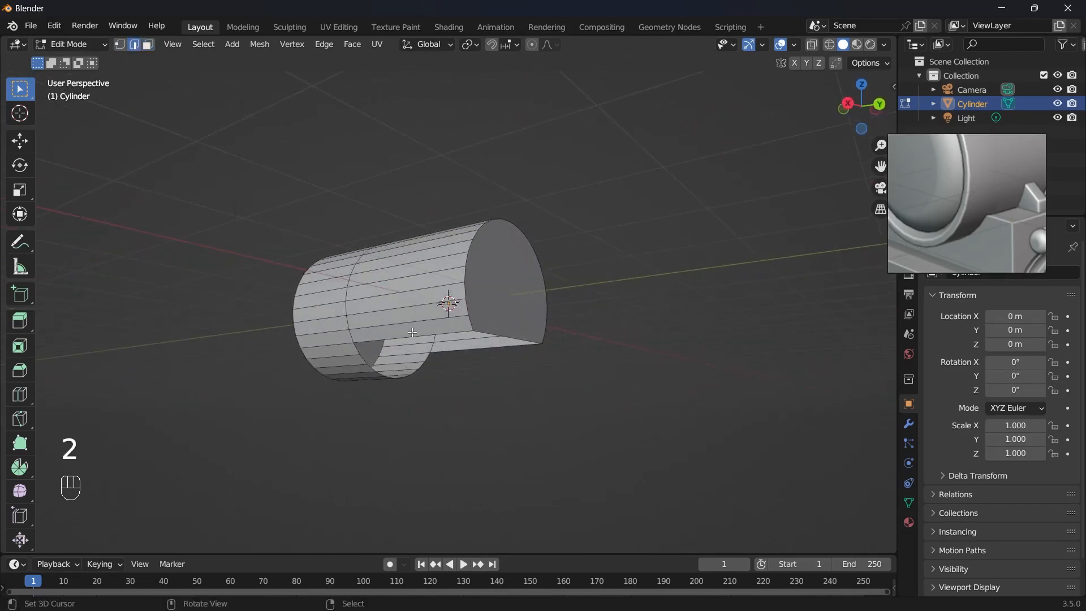
pyautogui.keyDown('shift'); pyautogui.click(413, 335); pyautogui.keyUp('shift')
pyautogui.rightClick(431, 338)
pyautogui.rightClick(445, 334)
pyautogui.moveTo(442, 333); pyautogui.dragTo(480, 335, button='middle')
pyautogui.scroll(1, 485, 335)
pyautogui.keyDown('shift'); pyautogui.click(485, 336); pyautogui.keyUp('shift')
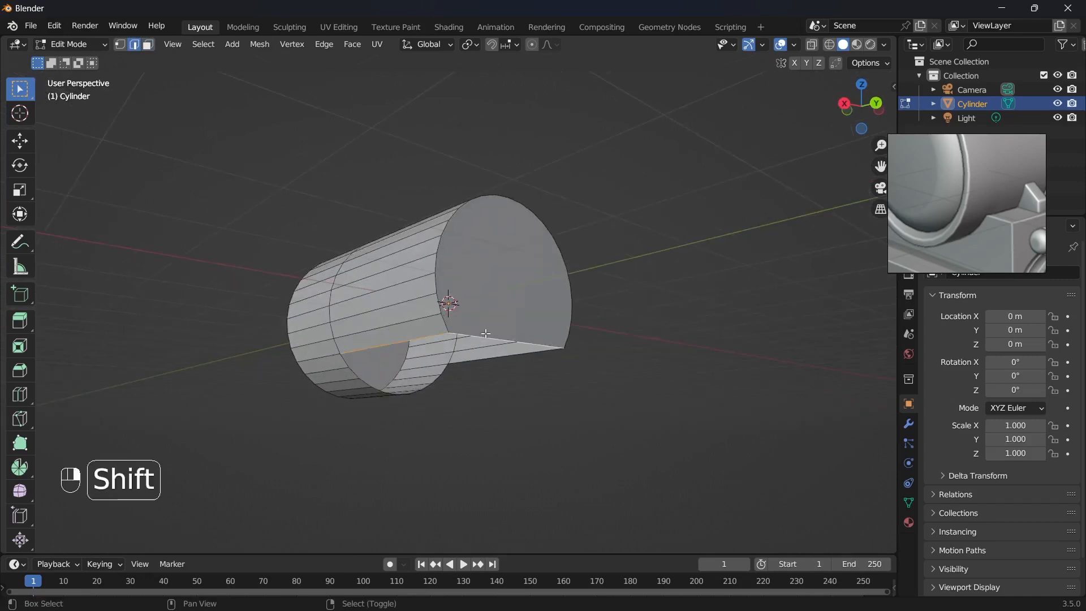
pyautogui.moveTo(595, 342); pyautogui.dragTo(414, 399, button='middle')
pyautogui.press('`')
pyautogui.click(433, 245)
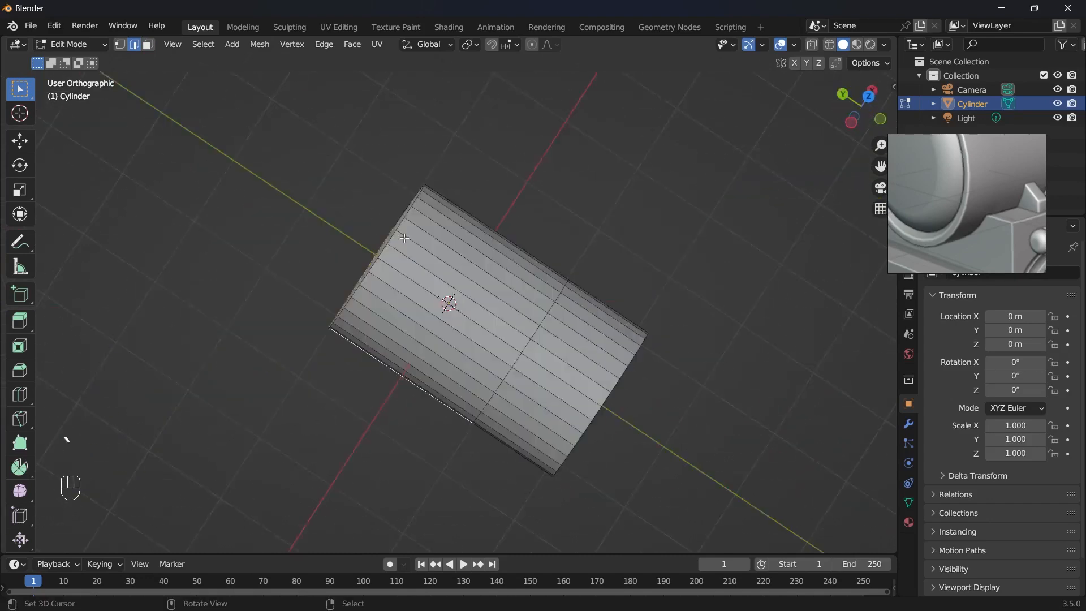
pyautogui.press('e')
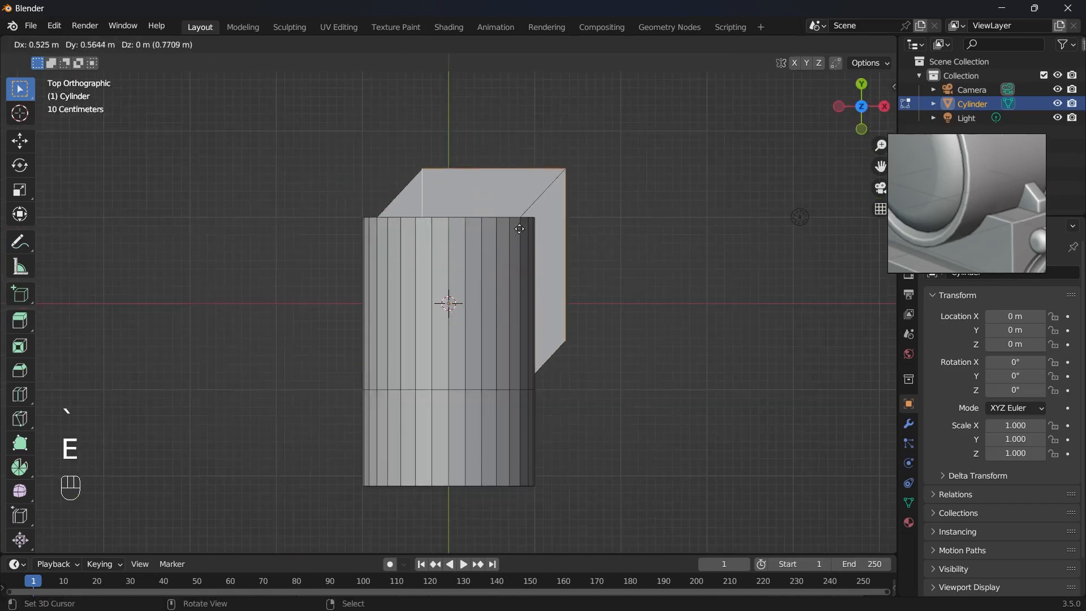
pyautogui.rightClick(514, 156)
pyautogui.press('s')
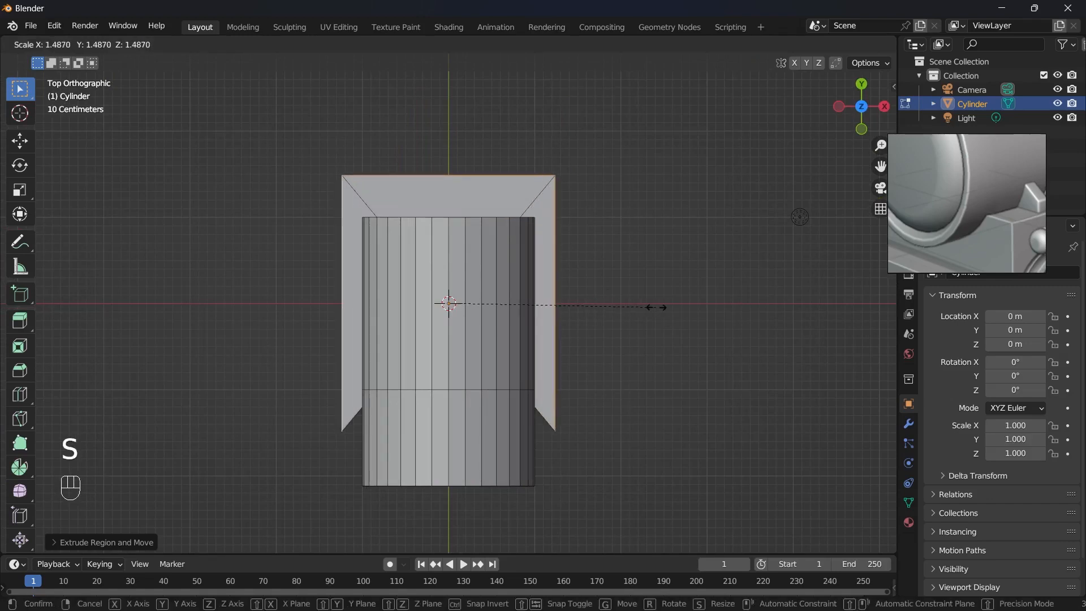
pyautogui.click(638, 313)
# - Snap the 3D cursor to the opening's front corner vertex, where the flange meets the cylinder's front section
pyautogui.moveTo(638, 313); pyautogui.dragTo(517, 133, button='middle')
pyautogui.scroll(3, 418, 220)
pyautogui.press('1')
pyautogui.rightClick(312, 284)
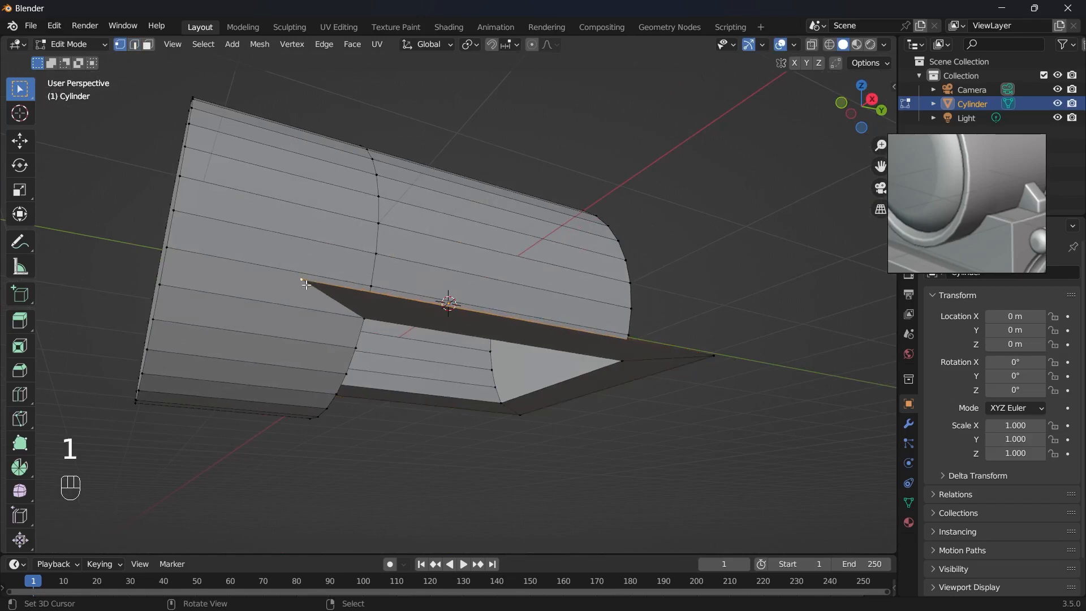
pyautogui.moveTo(306, 285); pyautogui.dragTo(327, 253, button='middle')
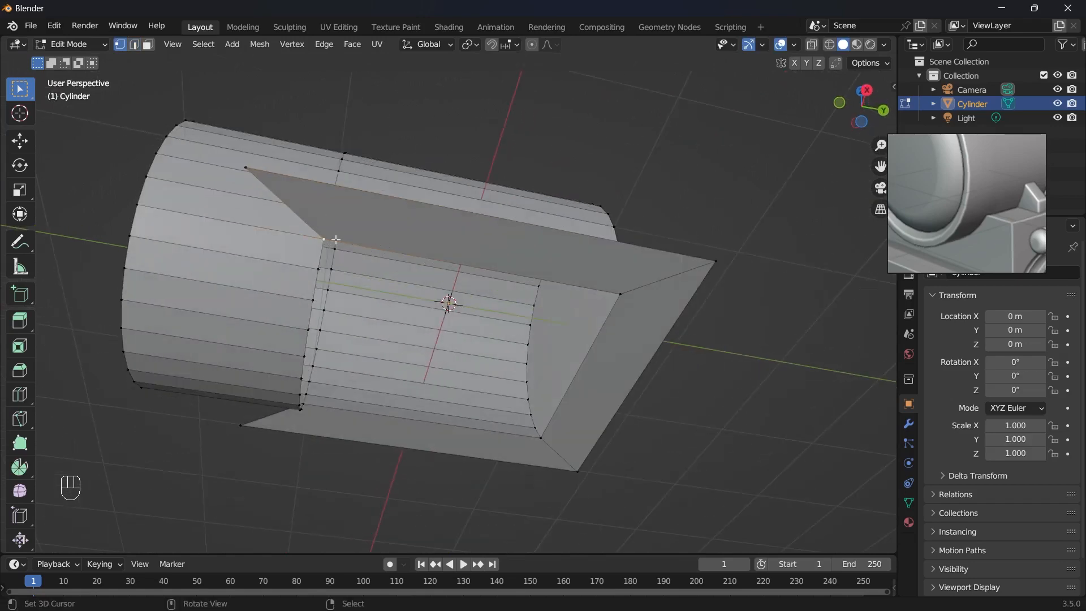
pyautogui.hotkey('shift', 's')
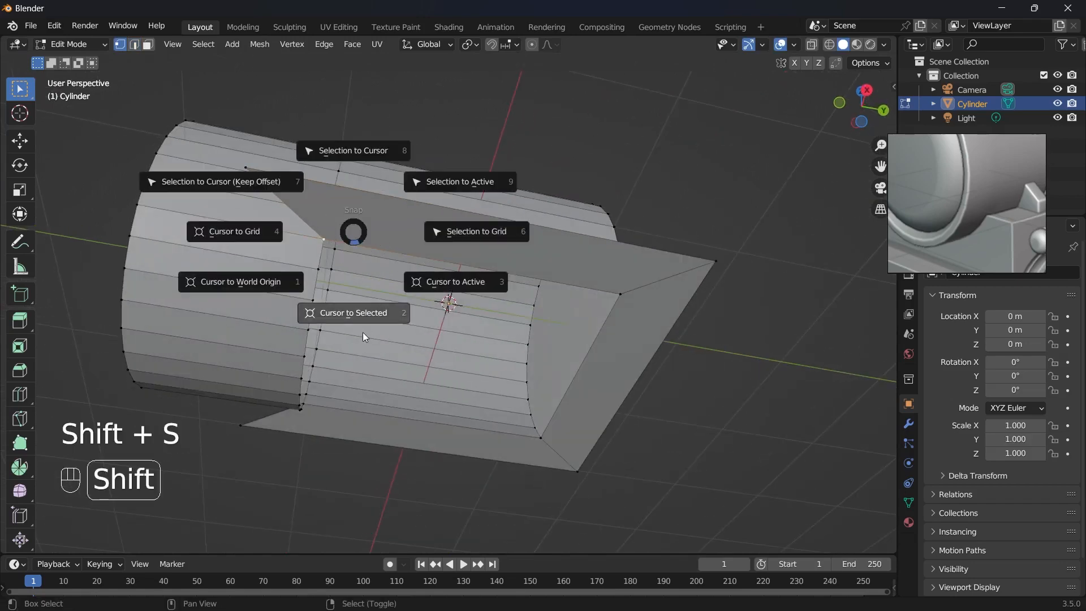
pyautogui.click(363, 333)
pyautogui.scroll(-1, 335, 287)
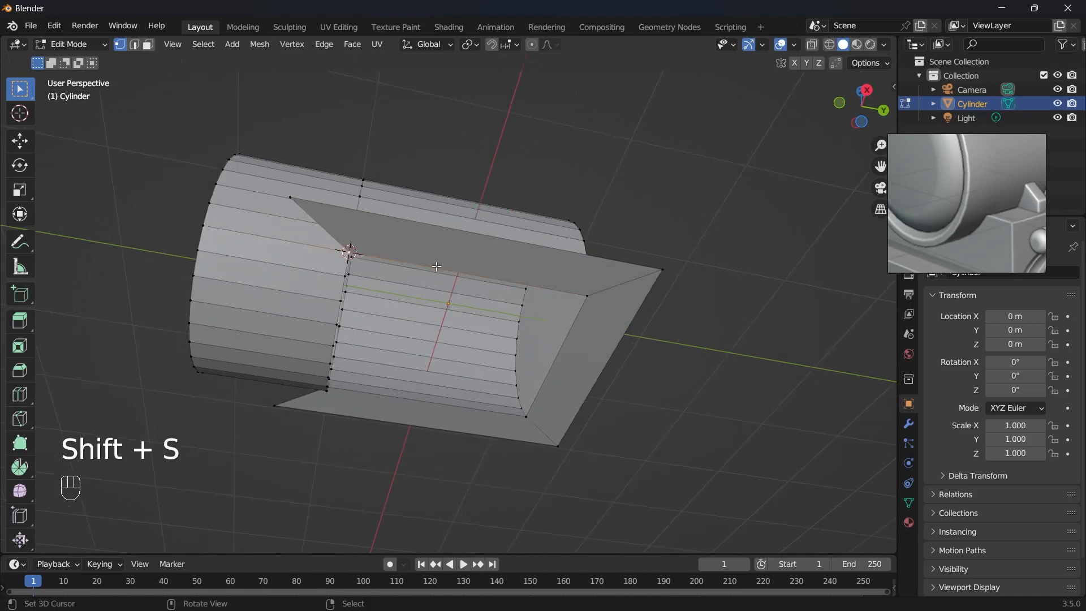
# - Set the transform pivot point to 3D Cursor
pyautogui.press('.')
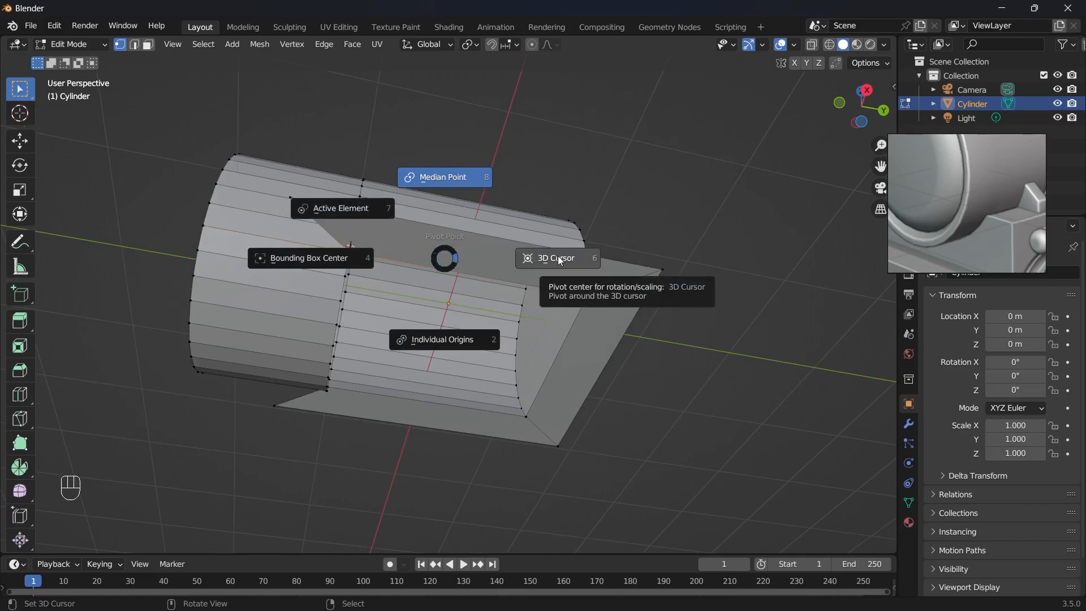
pyautogui.click(560, 261)
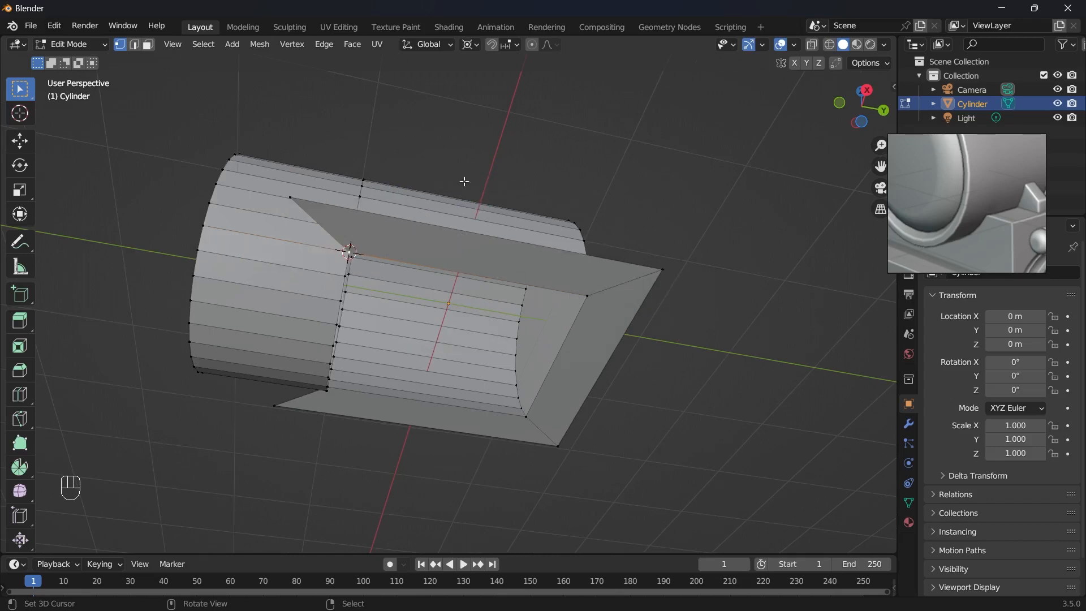
pyautogui.click(473, 42)
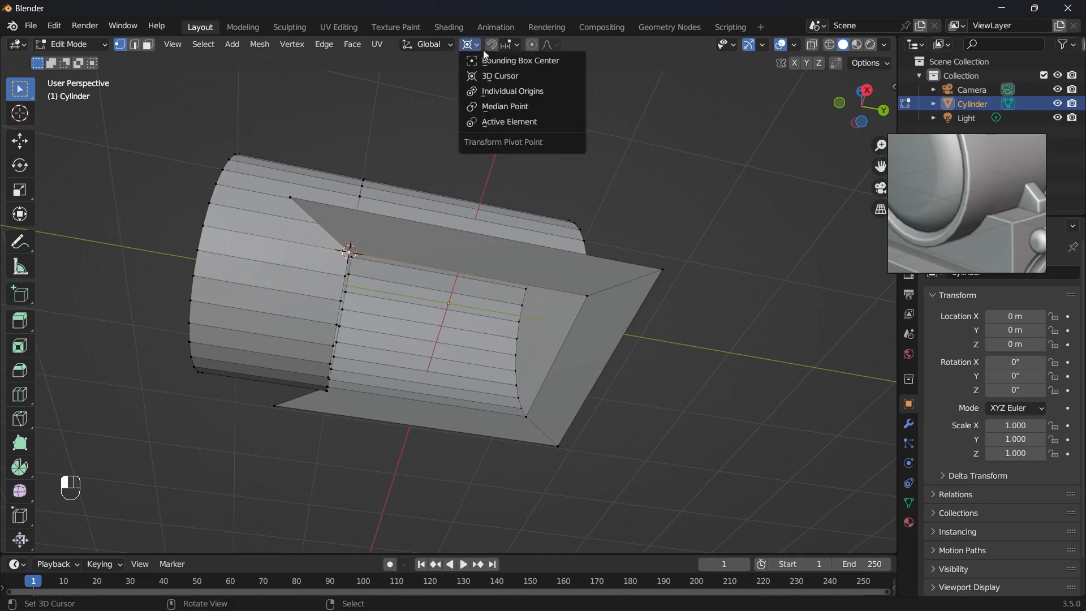
pyautogui.click(499, 76)
# - Align the two outer front corner vertices of the flange with the 3D cursor by scaling them to 0 along Y
pyautogui.moveTo(362, 316); pyautogui.dragTo(375, 344, button='middle')
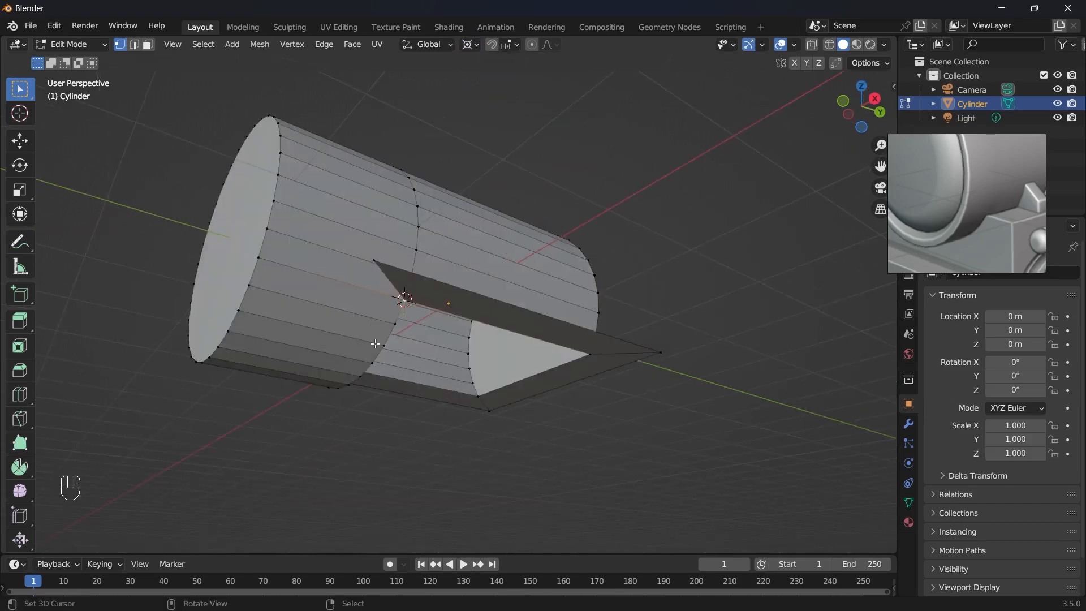
pyautogui.moveTo(384, 263); pyautogui.dragTo(481, 308, button='middle')
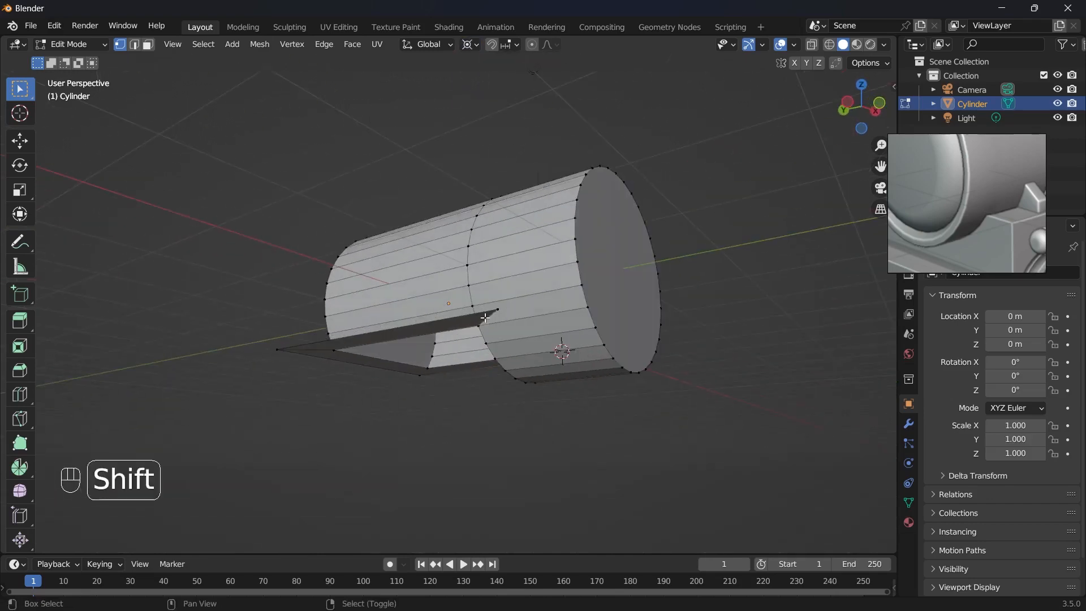
pyautogui.press('KP_7')
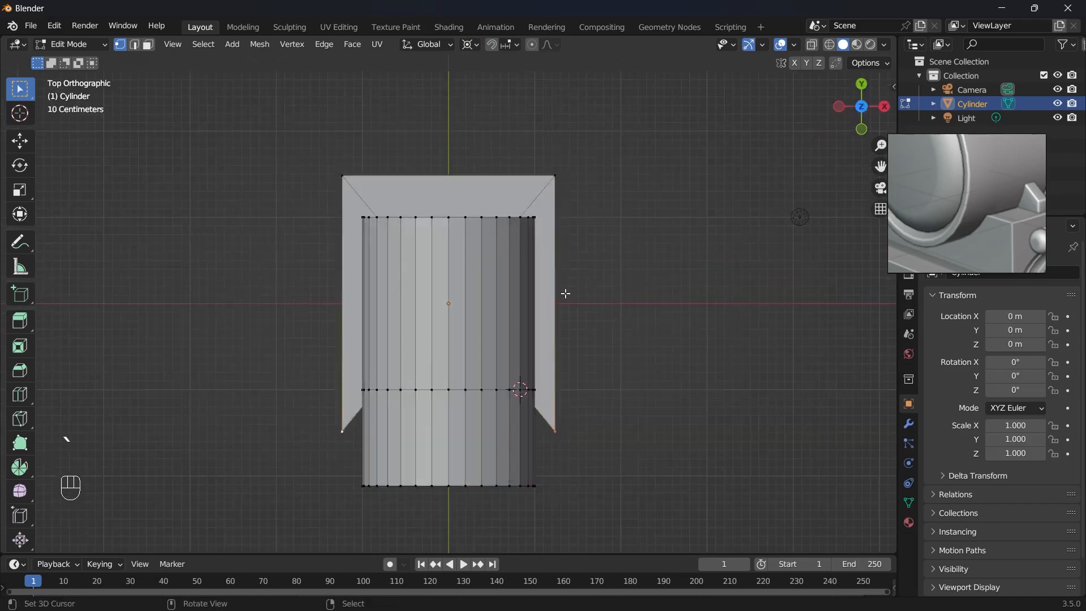
pyautogui.press('s')
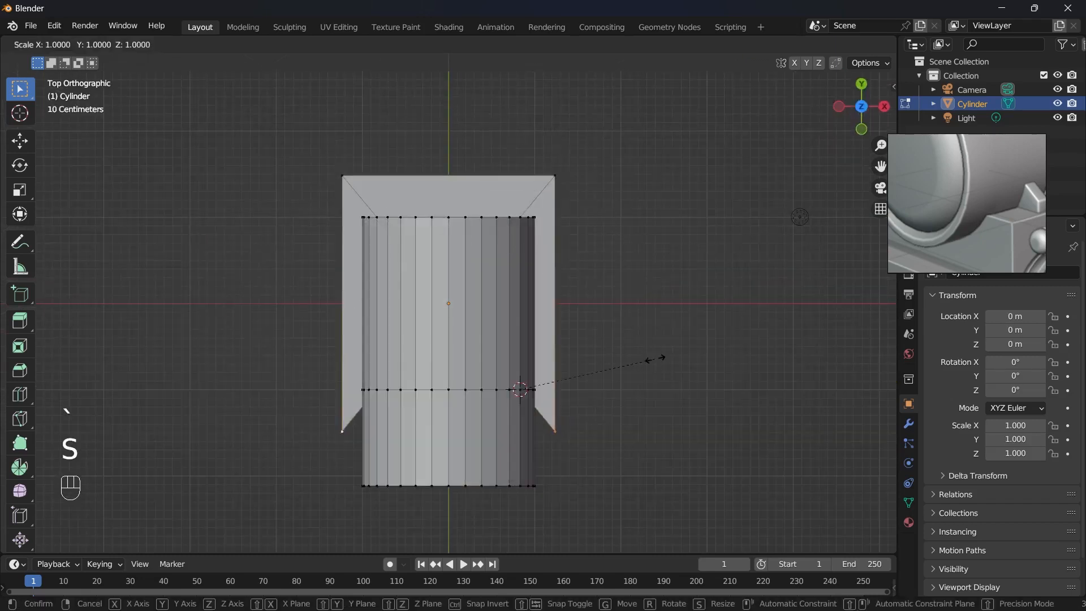
pyautogui.press('y')
pyautogui.press('0')
pyautogui.click(657, 358)
pyautogui.scroll(3, 600, 385)
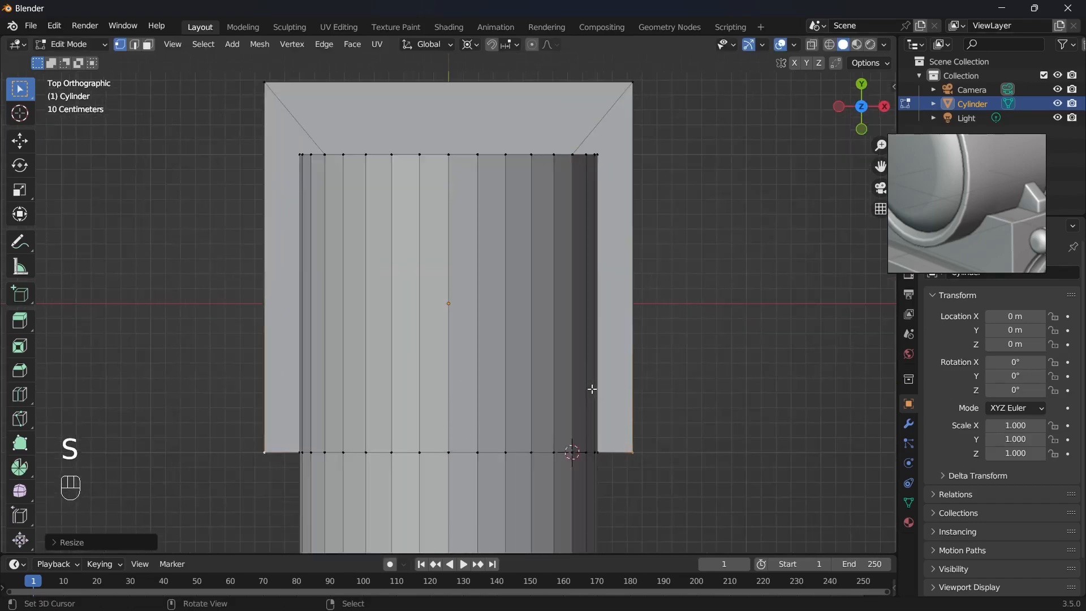
# - Set the transform pivot point back to Median Point
pyautogui.keyDown('shift'); pyautogui.moveTo(629, 388); pyautogui.dragTo(508, 203, button='middle'); pyautogui.keyUp('shift')
pyautogui.scroll(4, 515, 255)
pyautogui.keyDown('shift'); pyautogui.moveTo(523, 311); pyautogui.dragTo(494, 198, button='middle'); pyautogui.keyUp('shift')
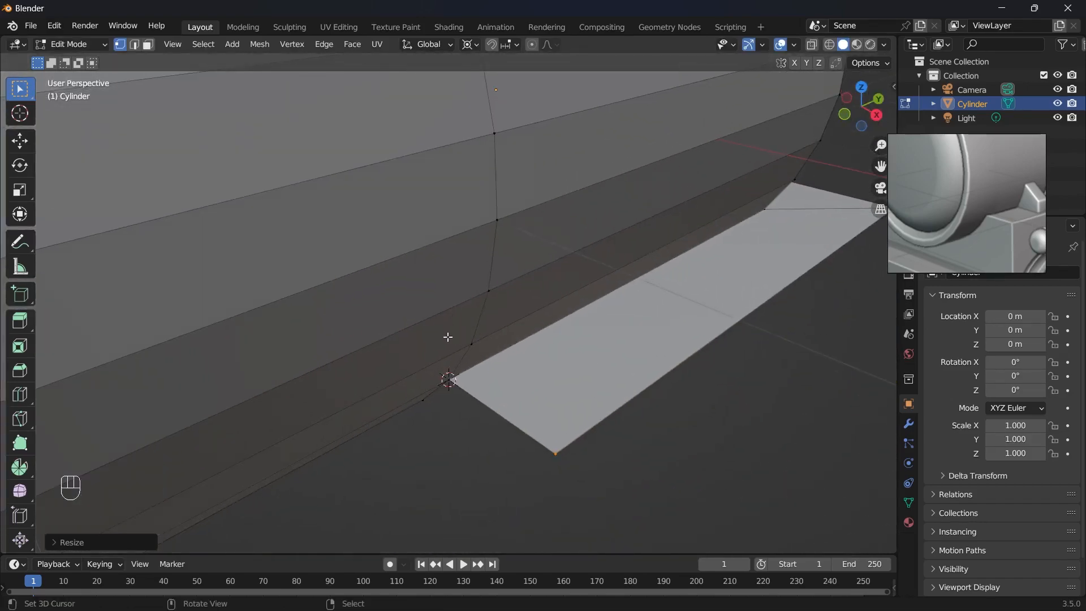
pyautogui.rightClick(466, 379)
pyautogui.rightClick(532, 419)
pyautogui.scroll(-6, 591, 423)
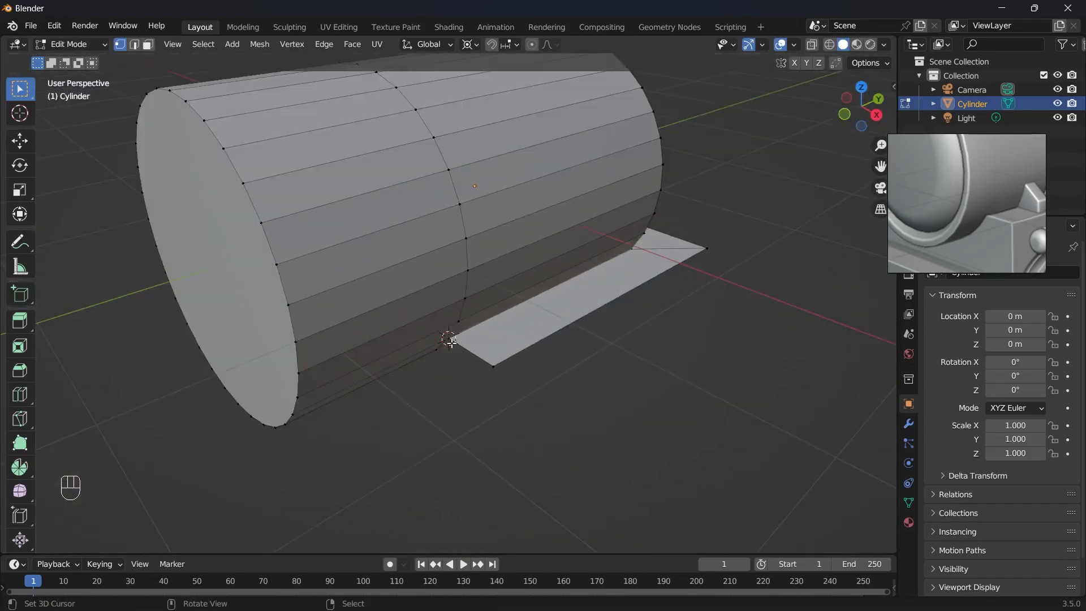
pyautogui.press('.')
pyautogui.click(475, 244)
# - Extrude the front end edges of both side flanges straight down along the global Z axis
pyautogui.scroll(-1, 923, 223)
pyautogui.moveTo(682, 364); pyautogui.dragTo(594, 325, button='middle')
pyautogui.scroll(3, 368, 300)
pyautogui.moveTo(416, 302); pyautogui.dragTo(395, 281, button='middle')
pyautogui.scroll(1, 495, 304)
pyautogui.press('2')
pyautogui.press('e')
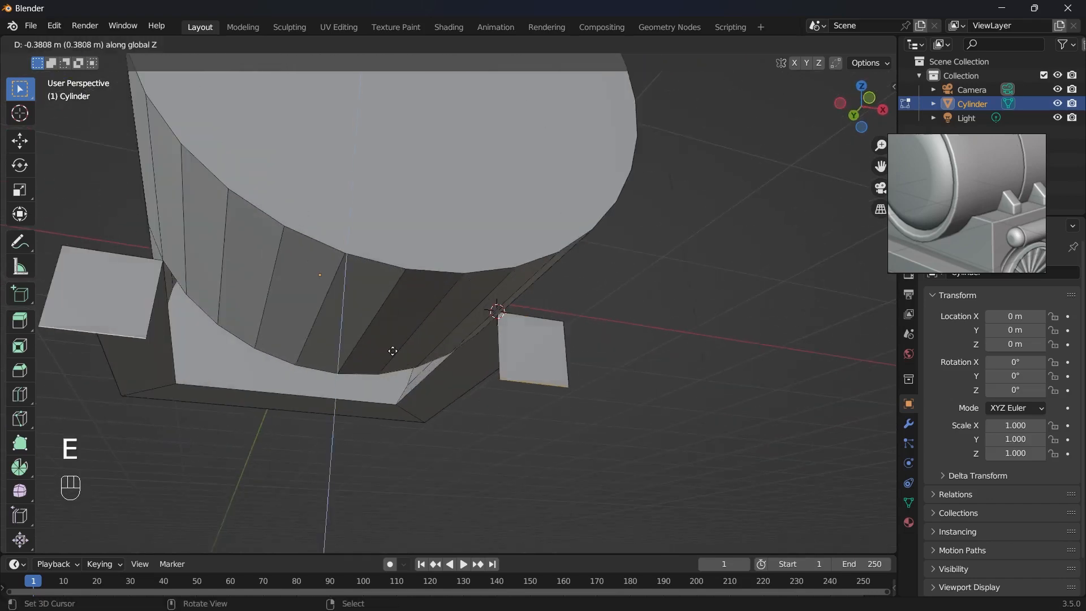
pyautogui.click(395, 378)
# - Try to fill faces from one vertical panel's inner edge along the curved edge of the front section
pyautogui.moveTo(396, 379); pyautogui.dragTo(335, 389, button='middle')
pyautogui.press('1')
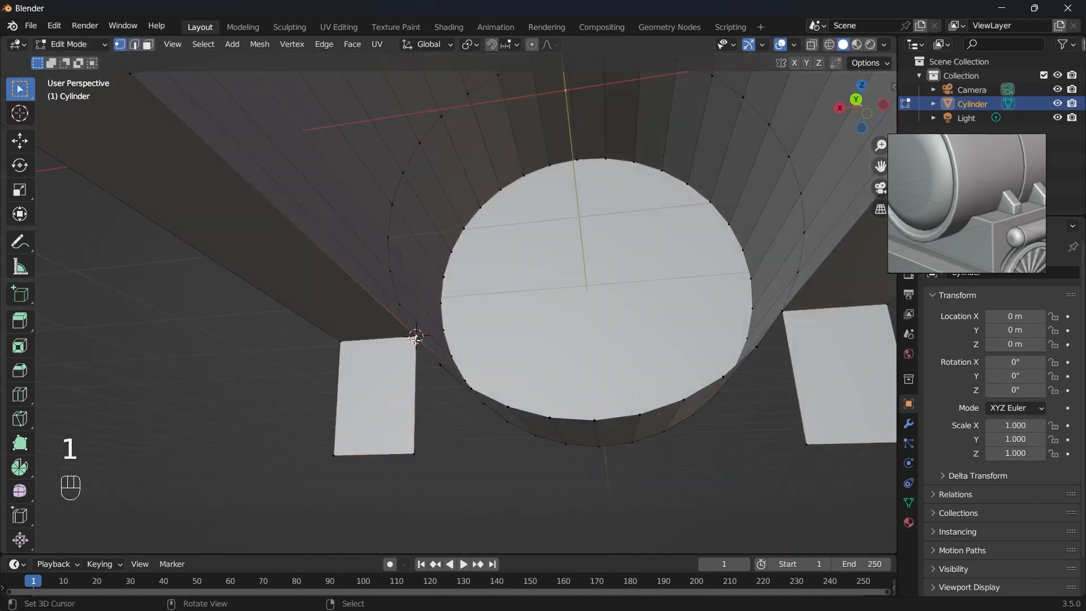
pyautogui.press('f')
pyautogui.press('f')
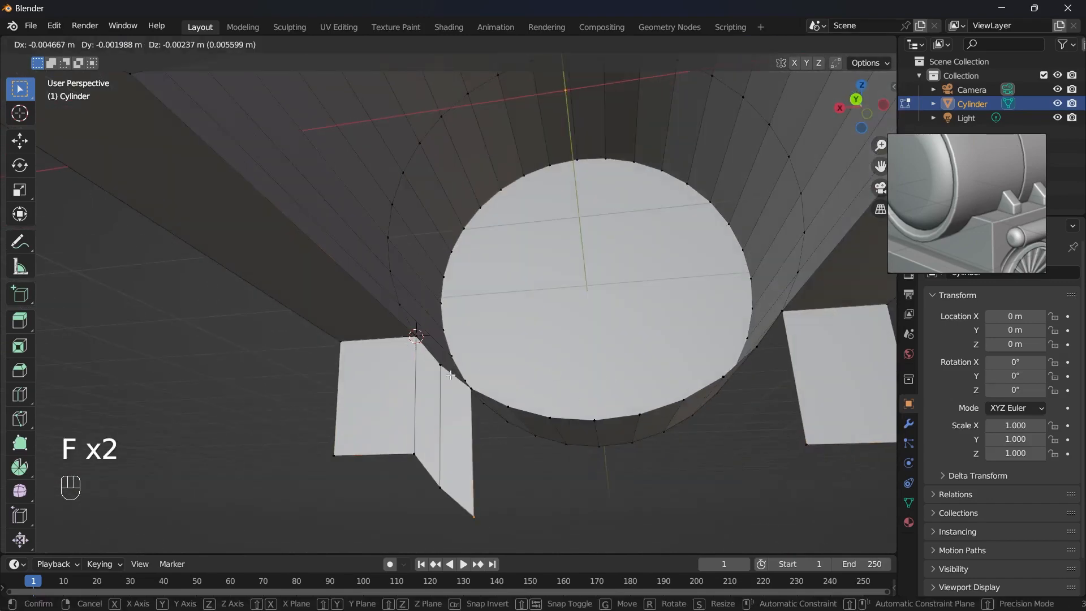
pyautogui.moveTo(538, 401); pyautogui.dragTo(575, 377, button='middle')
pyautogui.hotkey('ctrl', 'z')
pyautogui.hotkey('ctrl', 'z')
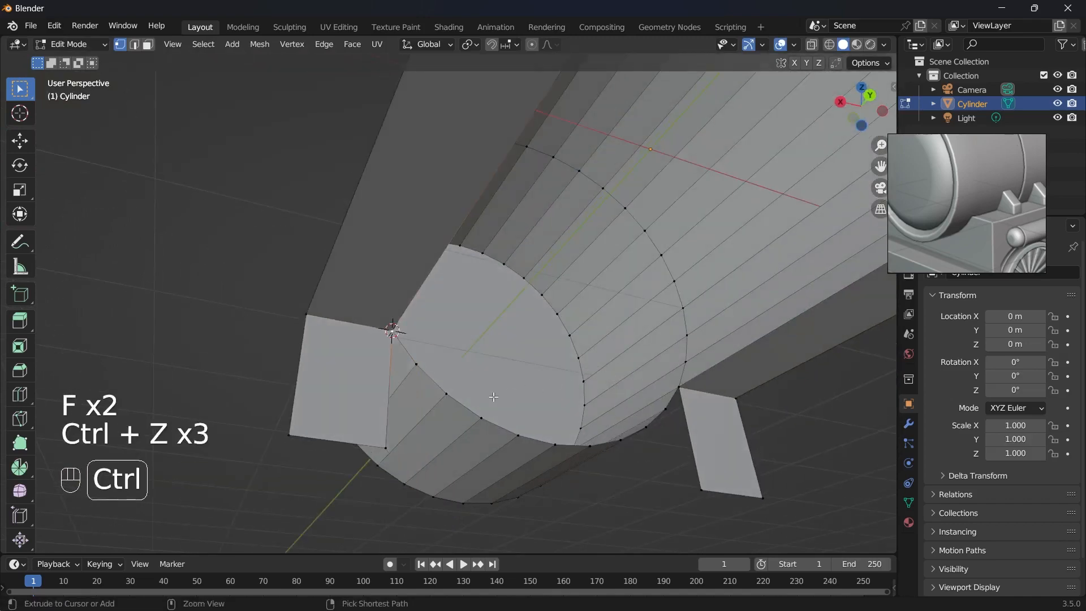
# - Fill the gap between the inner vertical edges of the two front panels with one face beneath the boiler
pyautogui.moveTo(493, 397); pyautogui.dragTo(463, 412, button='middle')
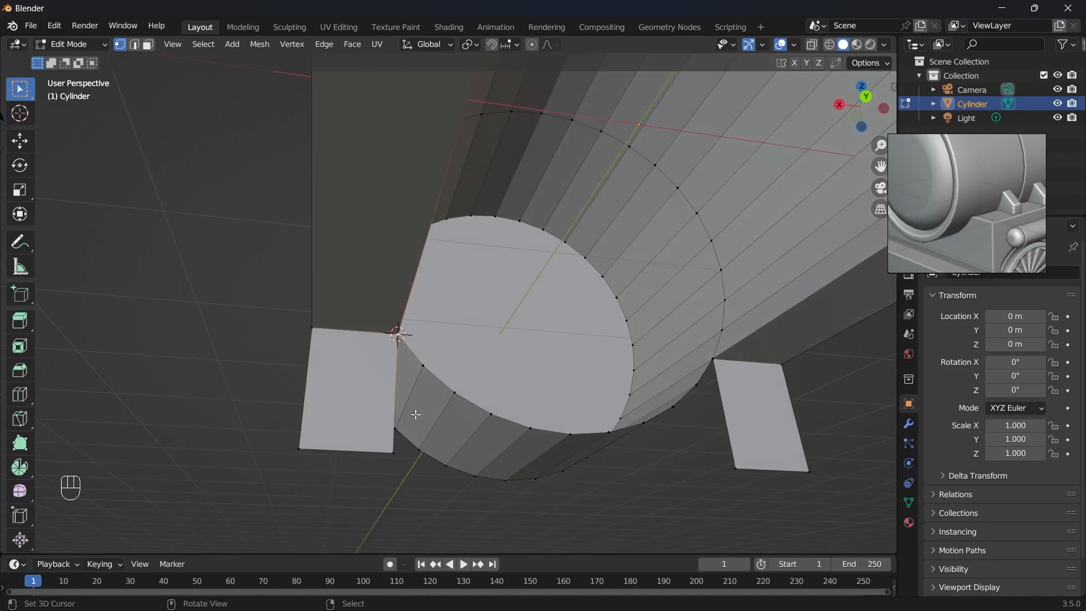
pyautogui.press('2')
pyautogui.moveTo(415, 415); pyautogui.dragTo(619, 391, button='middle')
pyautogui.press('shift')
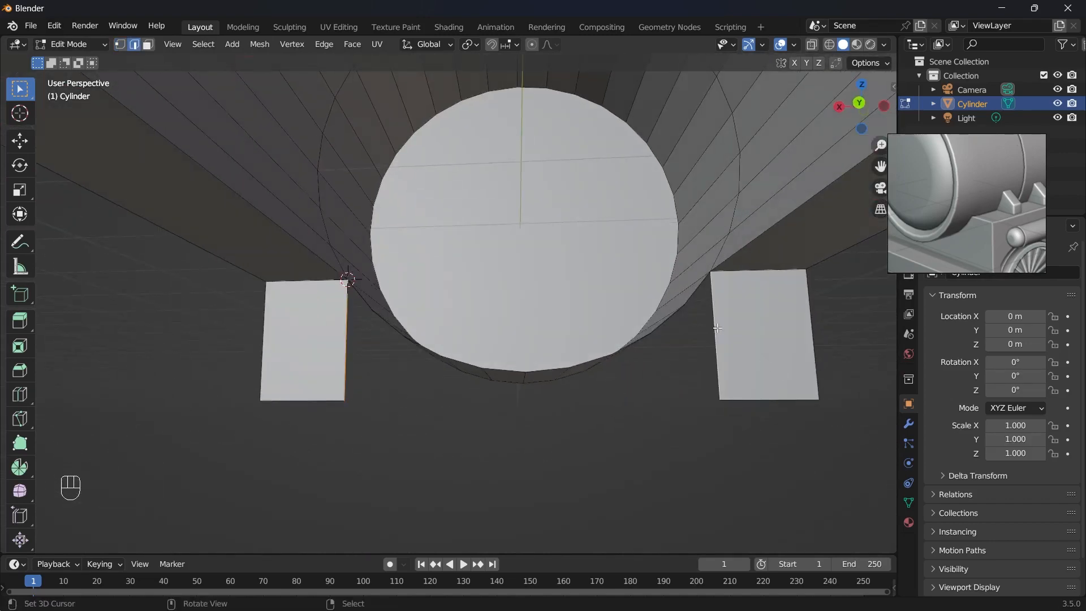
pyautogui.moveTo(701, 330); pyautogui.dragTo(639, 354, button='middle')
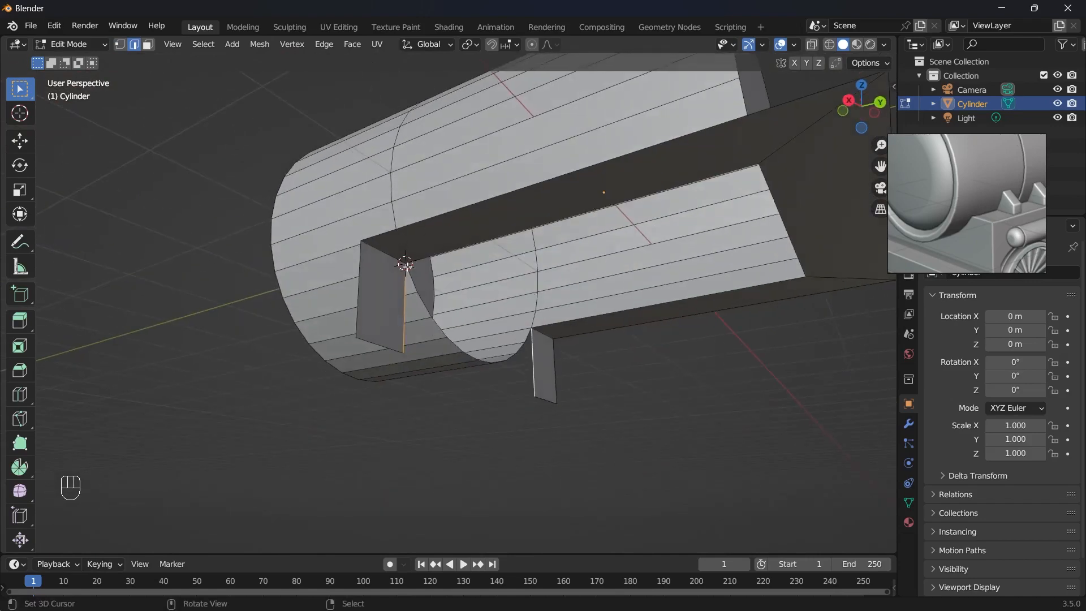
pyautogui.scroll(-3, 406, 264)
pyautogui.press('f')
# - Move the bottom edges of the whole front panel straight down along the global Z axis, well below the boiler
pyautogui.moveTo(452, 352); pyautogui.dragTo(543, 364, button='middle')
pyautogui.press('Tab')
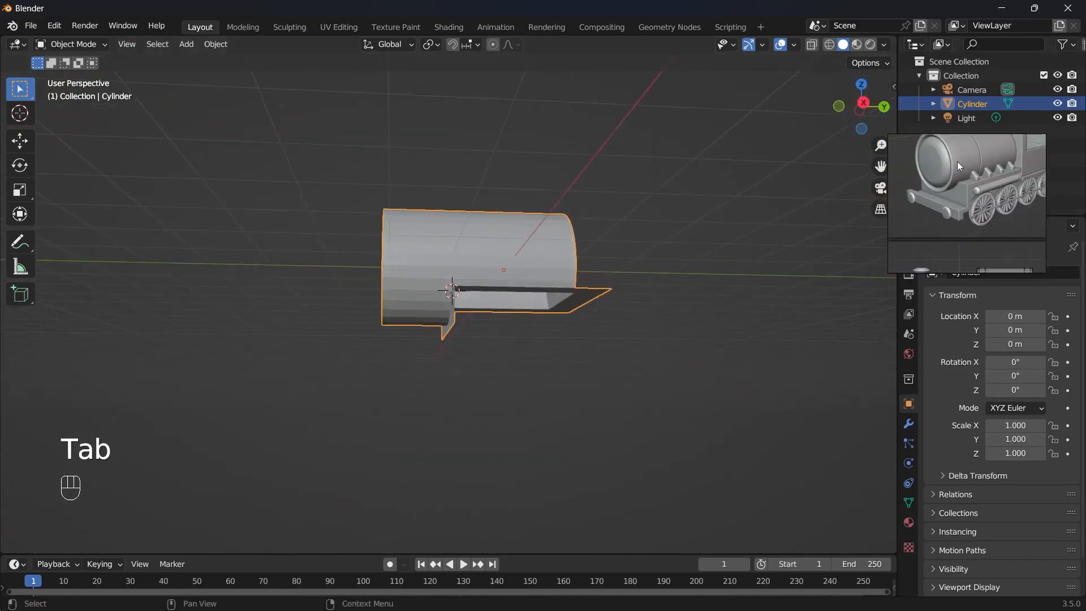
pyautogui.moveTo(521, 254); pyautogui.dragTo(515, 348, button='middle')
pyautogui.scroll(3, 503, 305)
pyautogui.press('Tab')
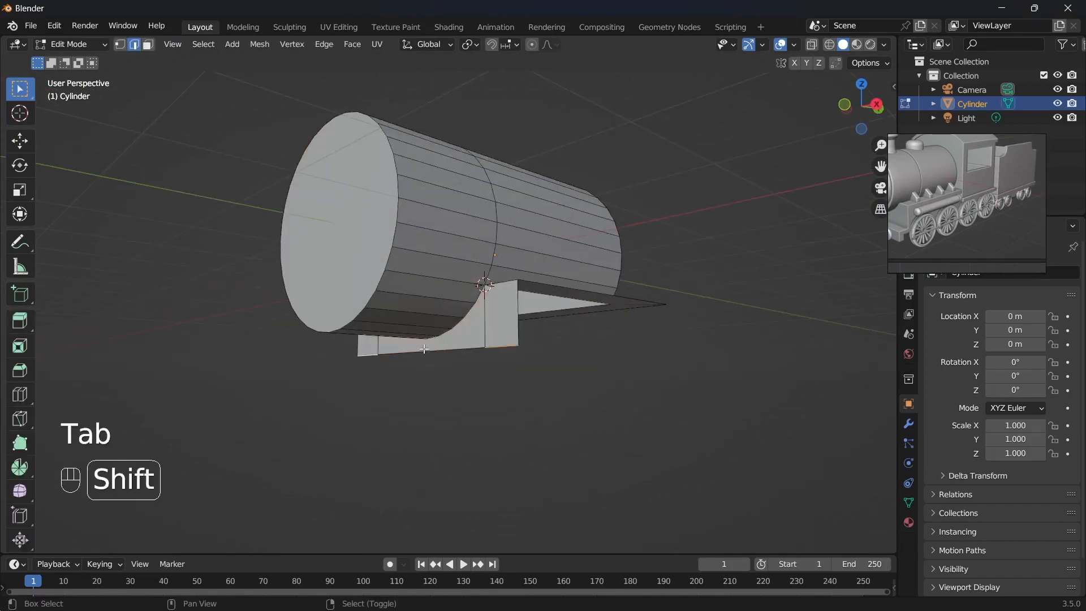
pyautogui.keyDown('shift'); pyautogui.click(375, 356); pyautogui.keyUp('shift')
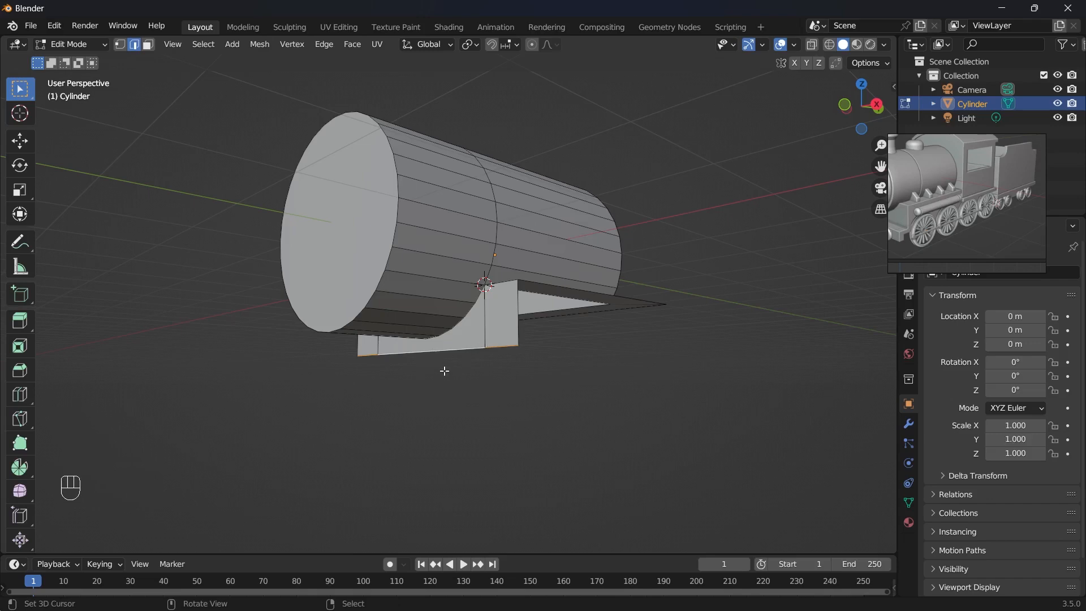
pyautogui.press('KP_3')
pyautogui.scroll(3, 563, 361)
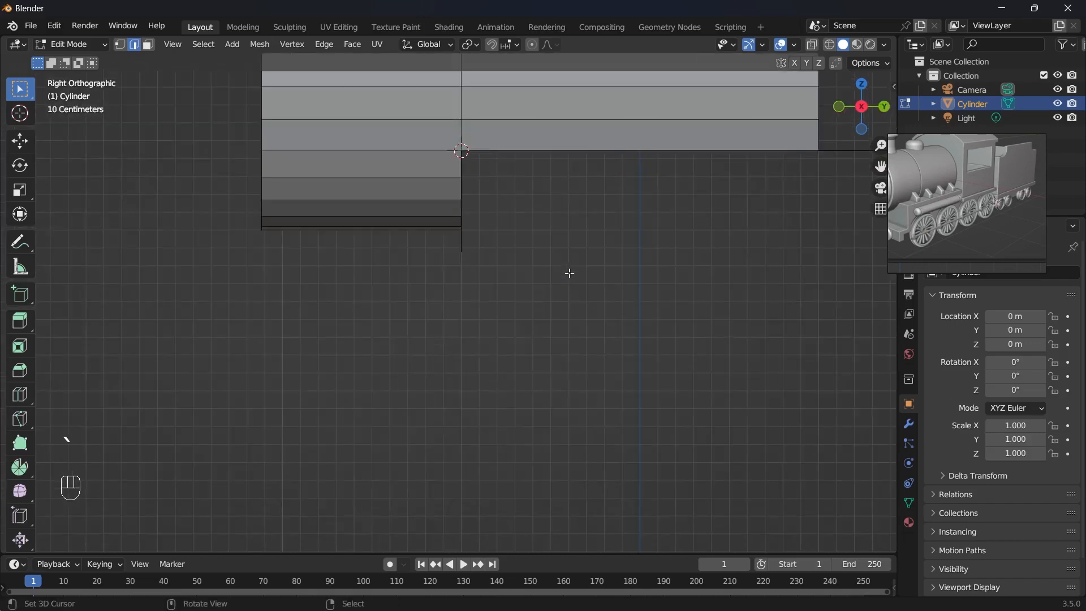
pyautogui.press('g')
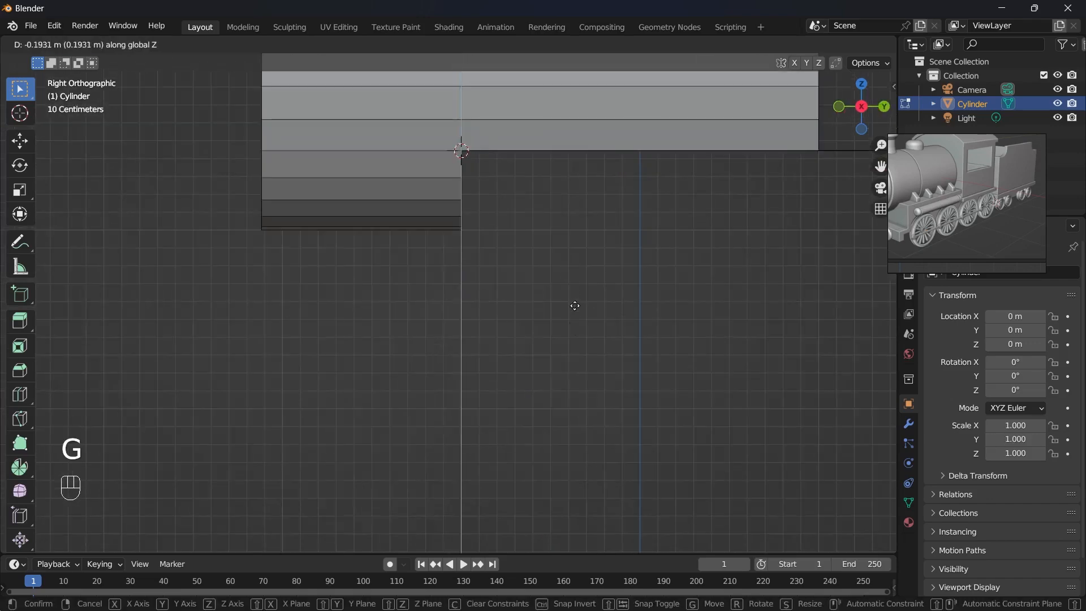
pyautogui.press('shift')
pyautogui.click(516, 351)
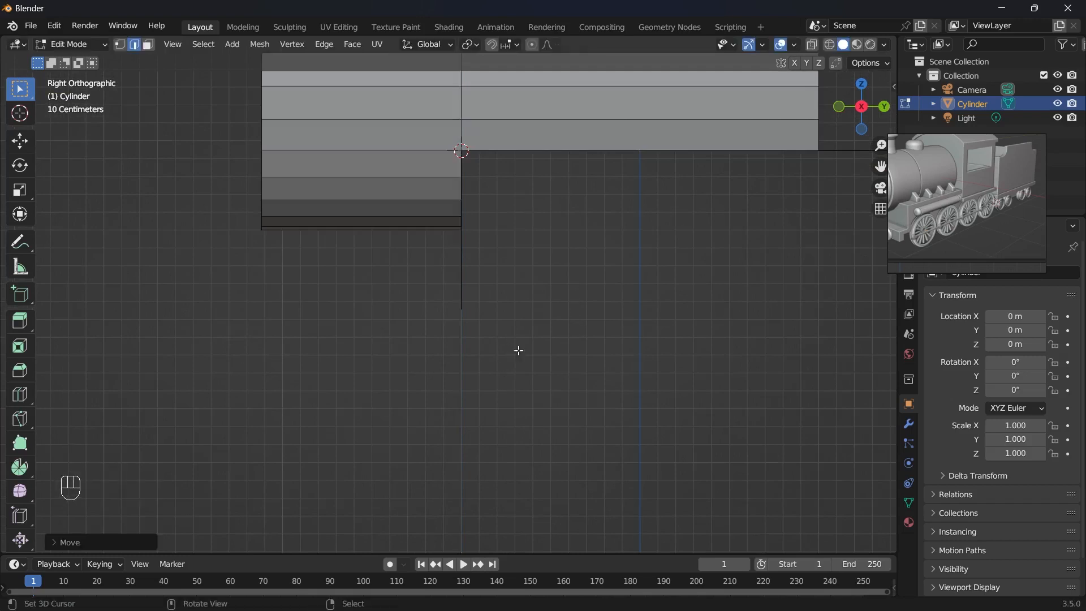
# - Extrude the front panel's bottom edges about 1.35 m forward along the global Y axis to form a horizontal platform
pyautogui.moveTo(516, 351); pyautogui.dragTo(546, 349, button='middle')
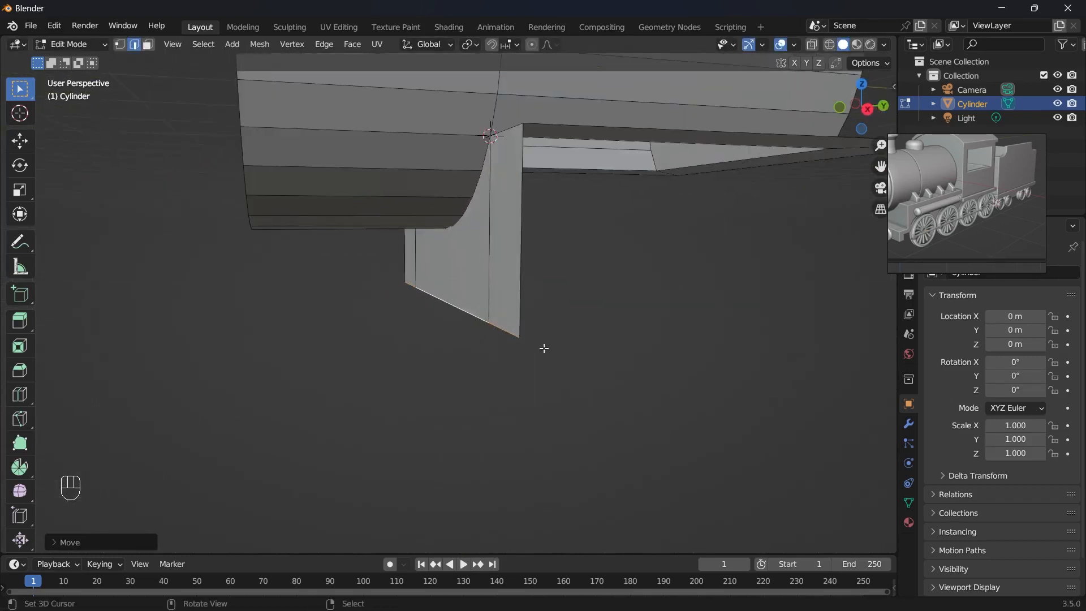
pyautogui.press('e')
pyautogui.press('y')
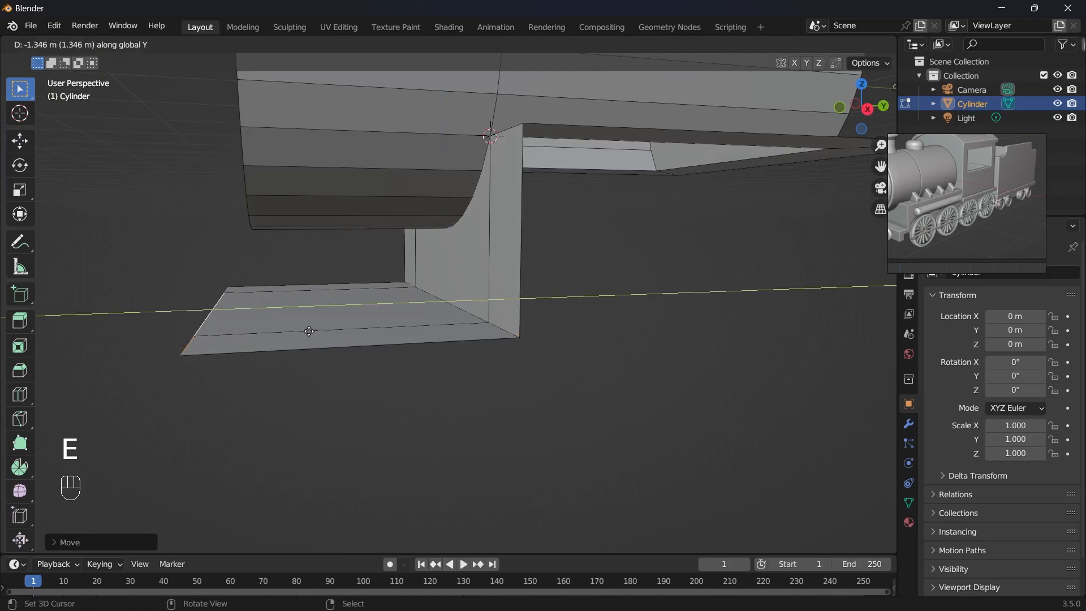
pyautogui.click(309, 331)
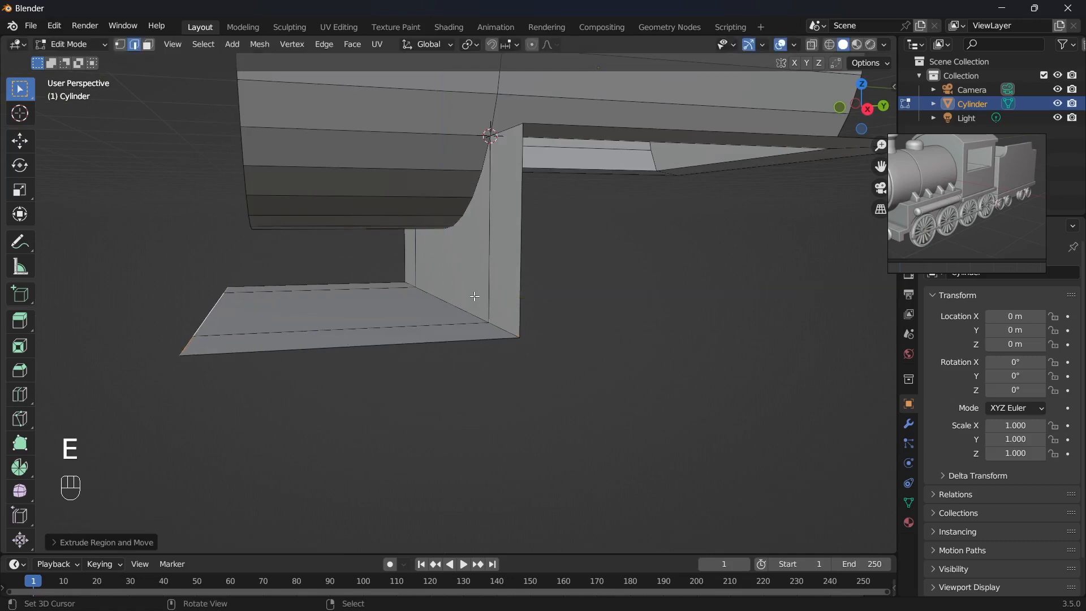
# - Check the side-view reference image and extrude the platform's front edges a short distance down into a lip
pyautogui.click(945, 225)
pyautogui.scroll(5, 973, 209)
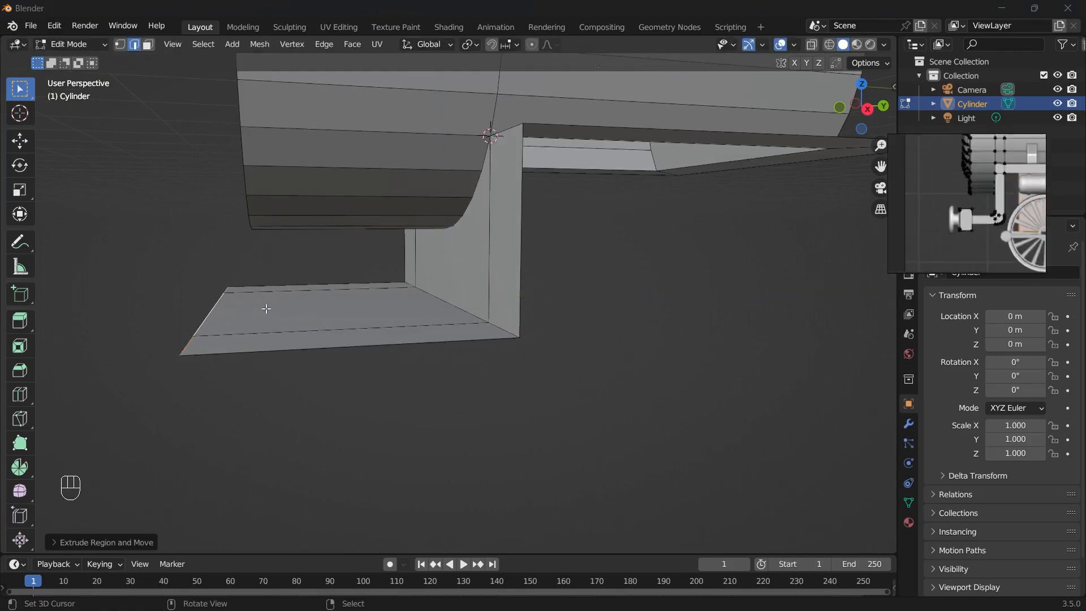
pyautogui.moveTo(266, 309); pyautogui.dragTo(249, 324, button='middle')
pyautogui.press('`')
pyautogui.scroll(-3, 465, 314)
pyautogui.scroll(2, 393, 315)
pyautogui.press('e')
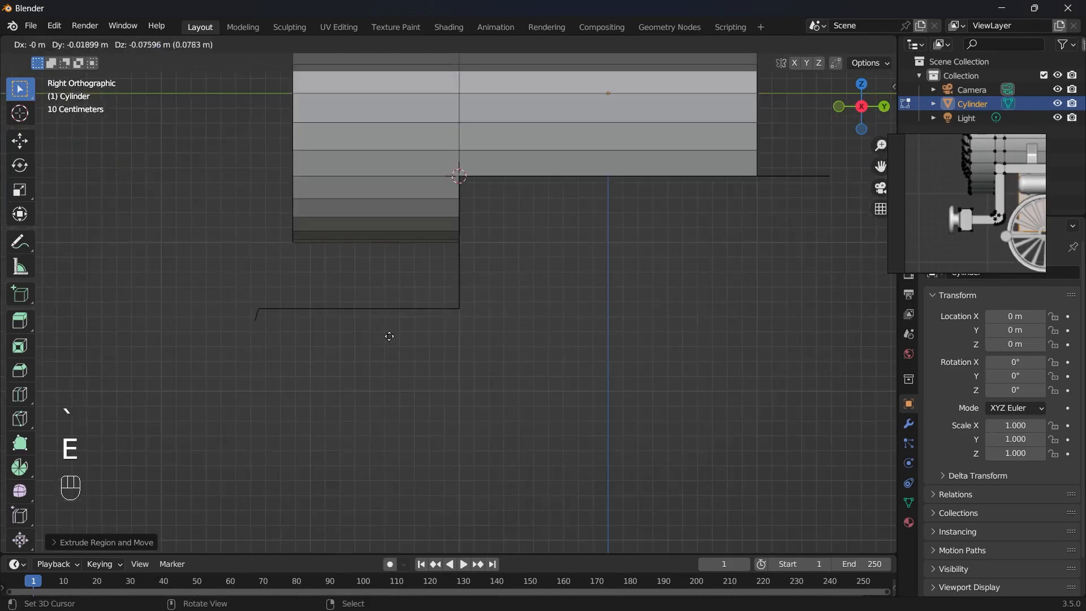
pyautogui.click(409, 330)
# - Add a horizontal loop cut across the outer strip of the vertical front panel, slid up close to the flange
pyautogui.press('Tab')
pyautogui.scroll(-4, 433, 315)
pyautogui.moveTo(432, 314); pyautogui.dragTo(554, 315, button='middle')
pyautogui.press('Tab')
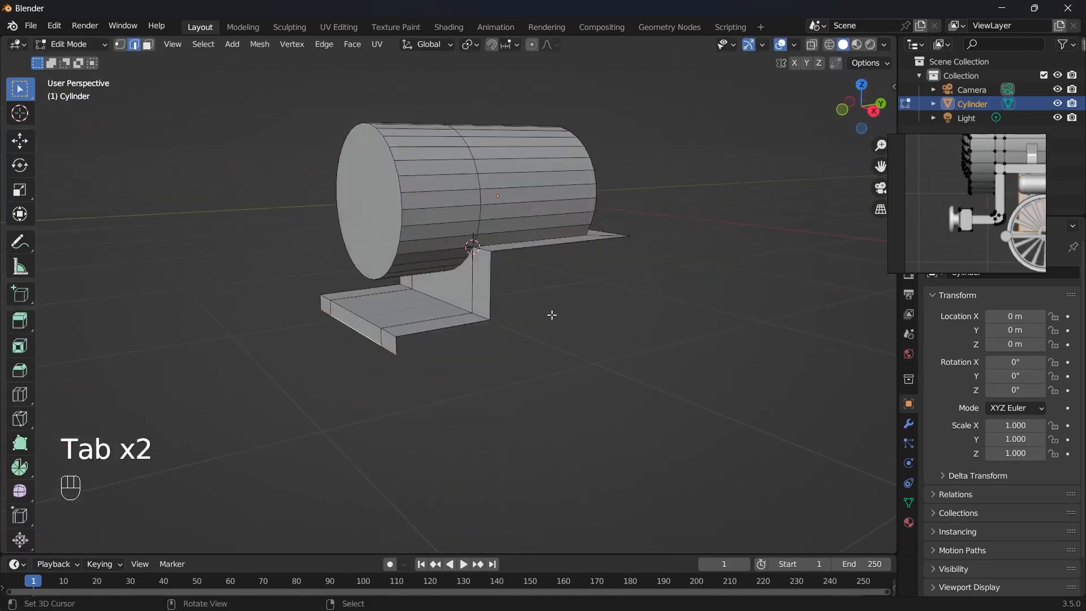
pyautogui.press('`')
pyautogui.scroll(2, 507, 278)
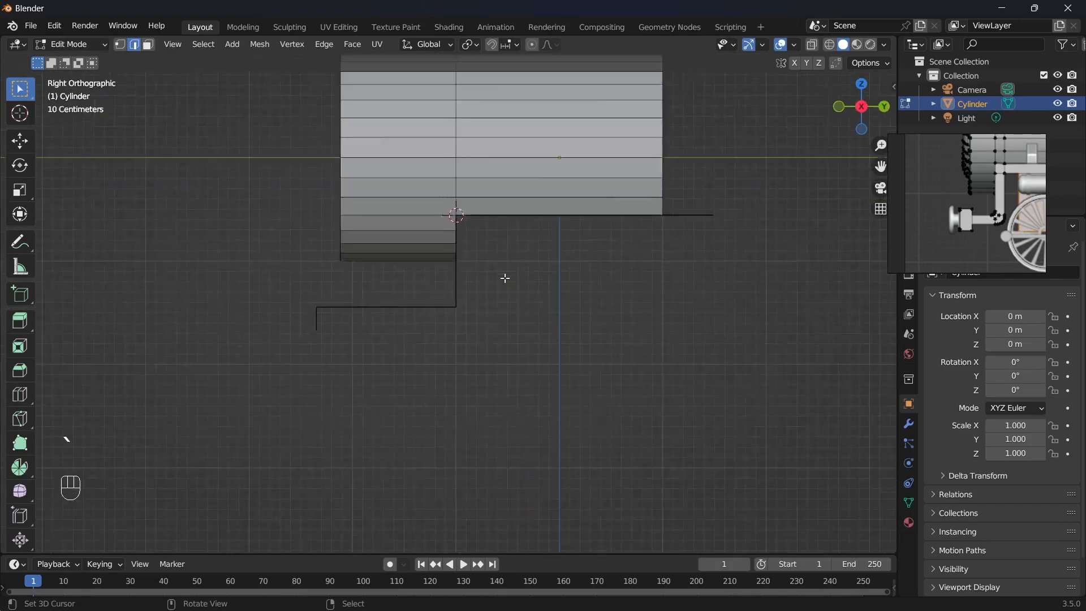
pyautogui.moveTo(507, 279); pyautogui.dragTo(524, 287, button='middle')
pyautogui.scroll(3, 516, 271)
pyautogui.hotkey('ctrl', 'r')
pyautogui.click(505, 231)
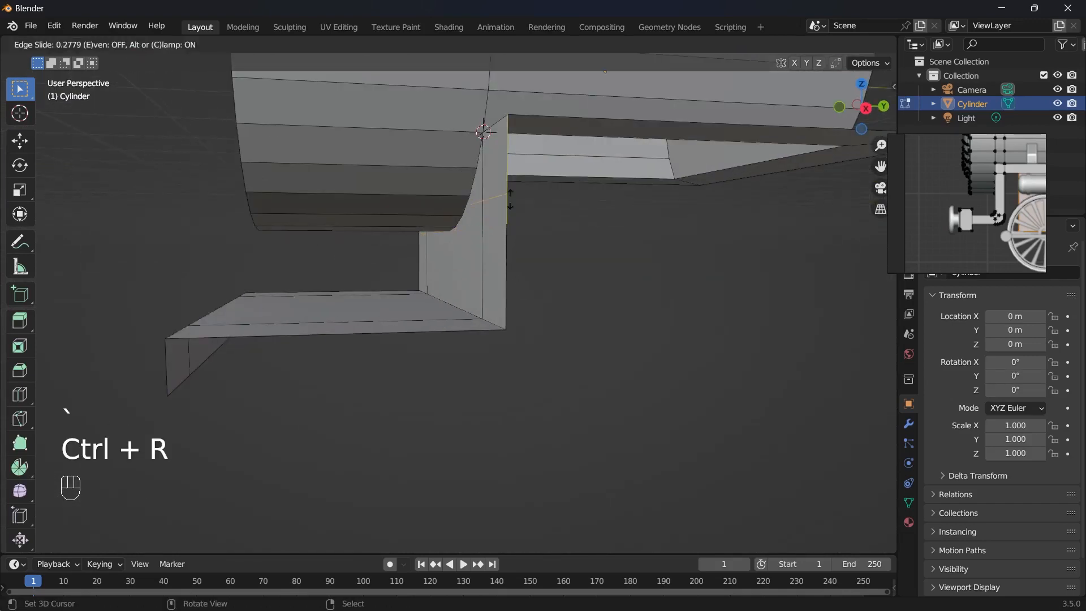
pyautogui.click(520, 164)
pyautogui.scroll(-1, 520, 164)
pyautogui.moveTo(519, 165); pyautogui.dragTo(449, 258, button='middle')
pyautogui.scroll(-2, 456, 199)
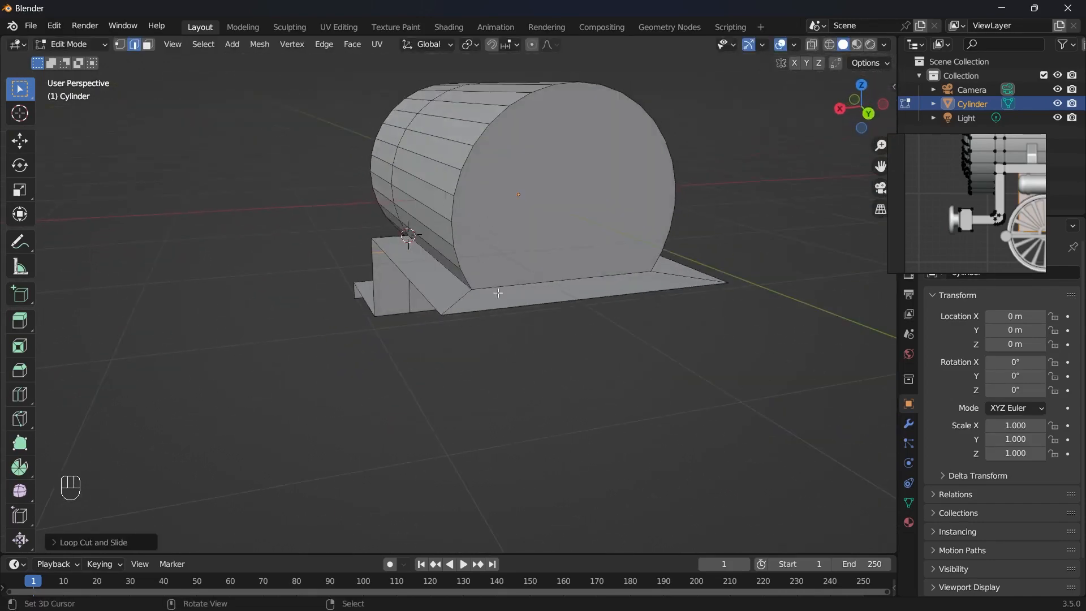
pyautogui.moveTo(498, 292); pyautogui.dragTo(638, 344, button='middle')
pyautogui.scroll(-4, 602, 340)
pyautogui.moveTo(453, 310); pyautogui.dragTo(2, 101, button='middle')
pyautogui.scroll(2, 476, 312)
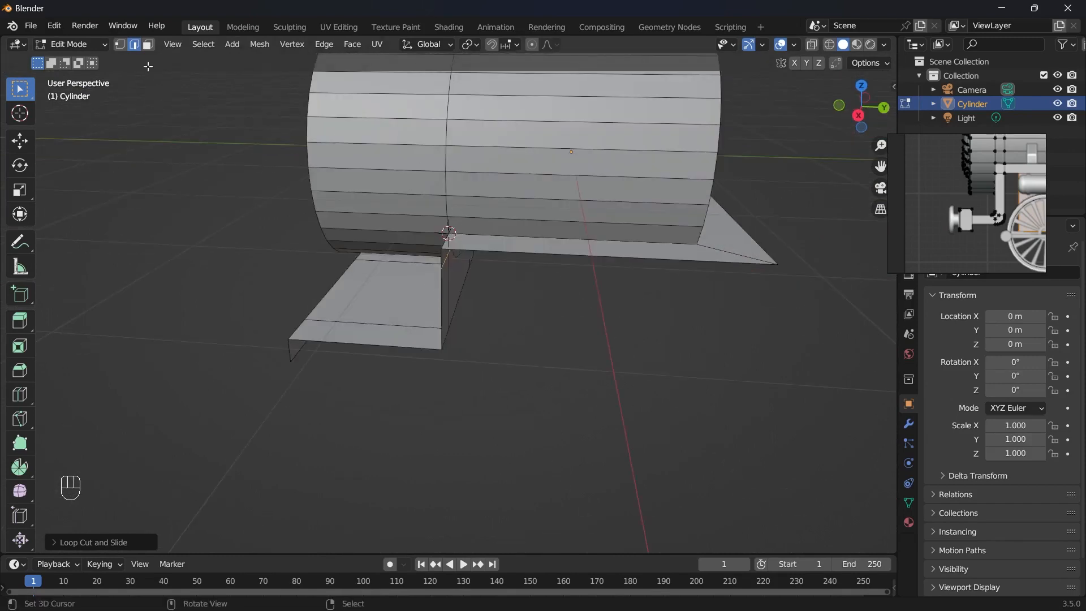
# - Search the add-ons in the preferences for "f2" and close the preferences window
pyautogui.click(55, 27)
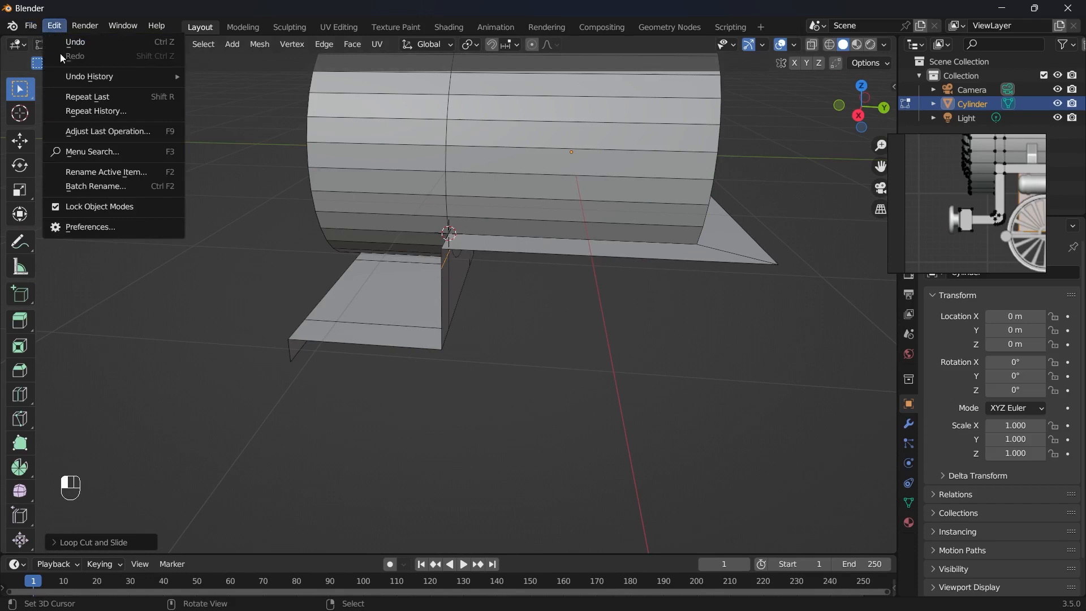
pyautogui.click(90, 227)
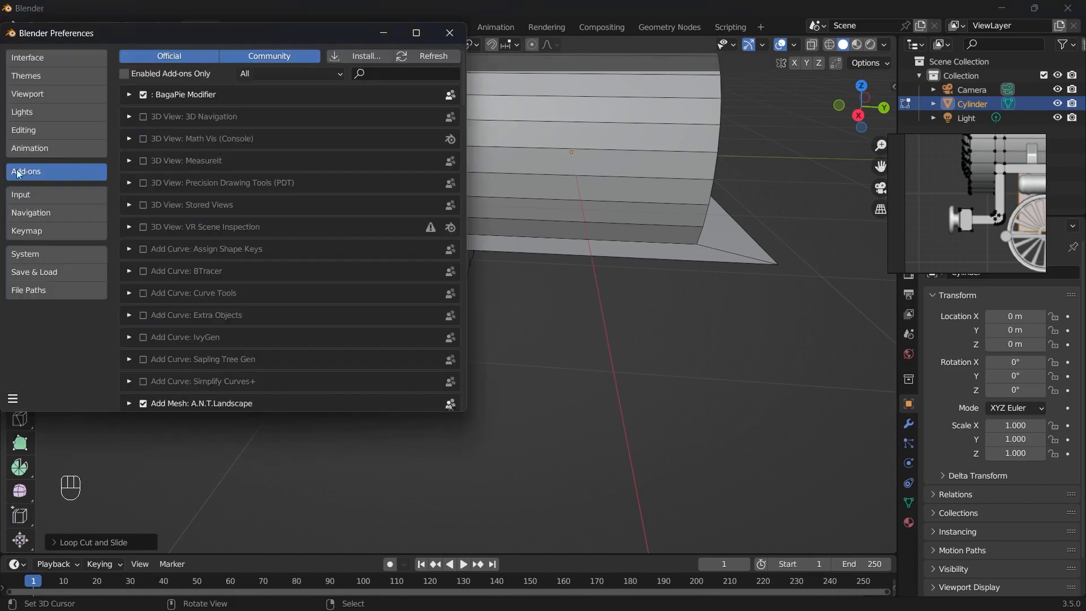
pyautogui.write('f2')
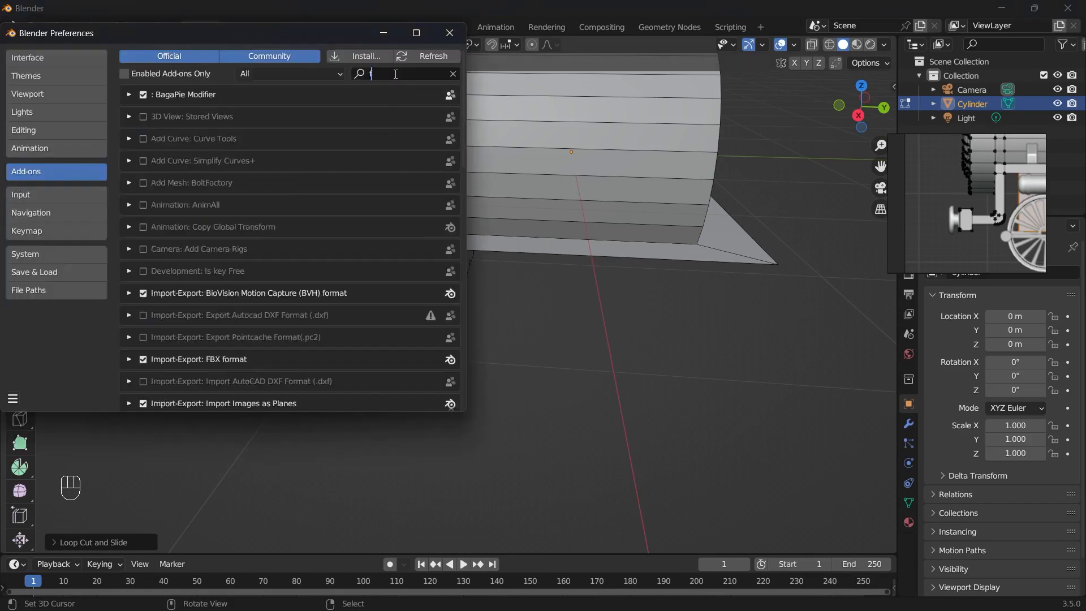
pyautogui.click(449, 33)
# - Try to fill a face from a vertex at the front corner of the side flange, and undo it
pyautogui.press('2')
pyautogui.press('1')
pyautogui.rightClick(555, 221)
pyautogui.moveTo(481, 243); pyautogui.dragTo(512, 288, button='middle')
pyautogui.press('f')
pyautogui.hotkey('ctrl', 'z')
# - Delete the flange face that runs across the rear end of the boiler
pyautogui.scroll(2, 509, 317)
pyautogui.moveTo(505, 326); pyautogui.dragTo(602, 356, button='middle')
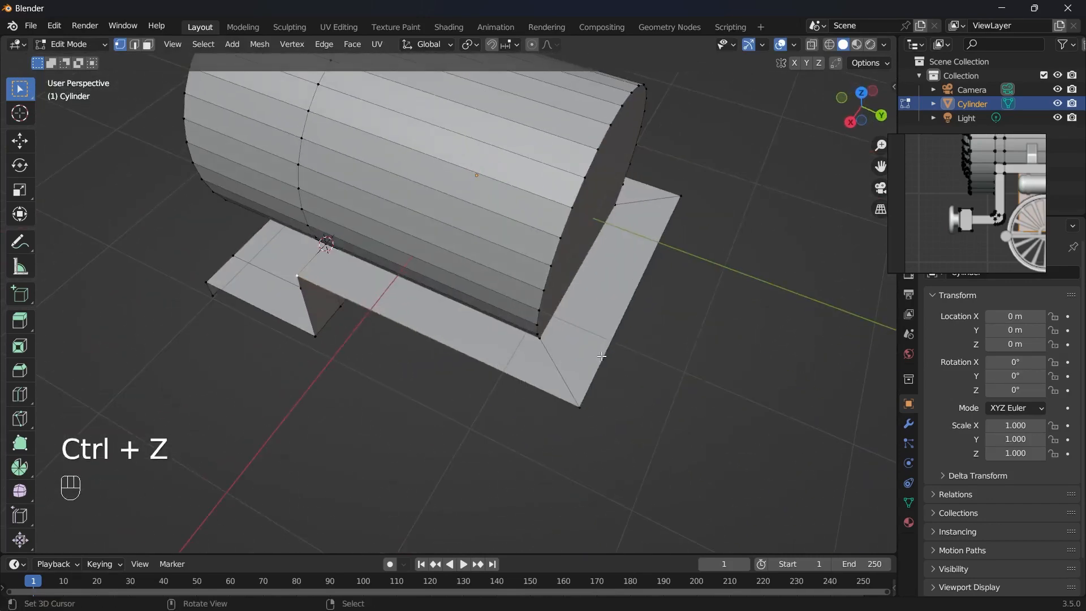
pyautogui.scroll(-3, 602, 356)
pyautogui.moveTo(599, 315); pyautogui.dragTo(569, 303, button='middle')
pyautogui.press('3')
pyautogui.click(576, 255)
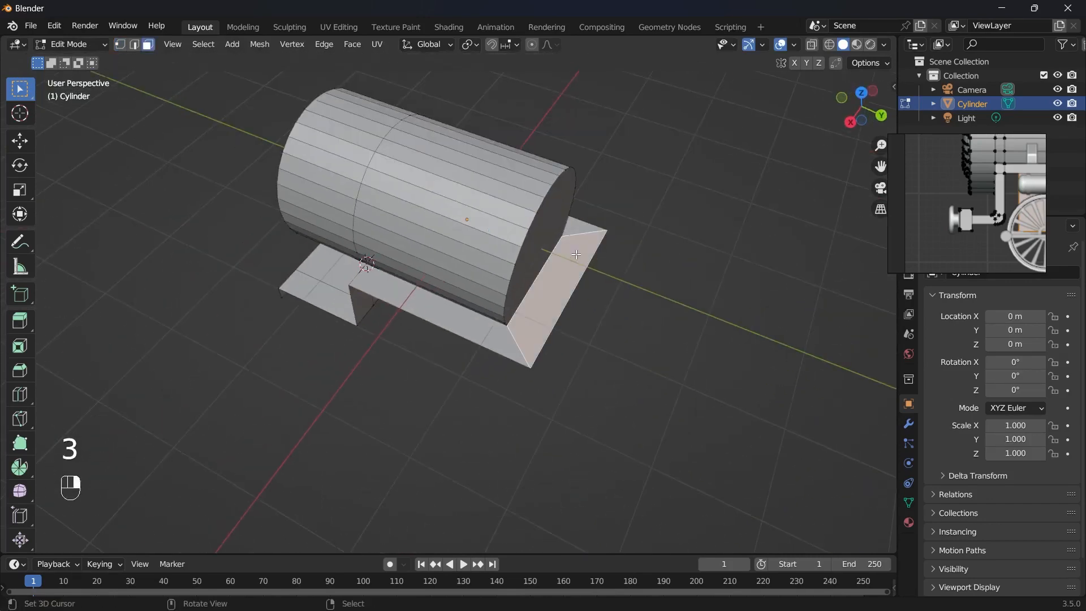
pyautogui.press('s')
pyautogui.rightClick(592, 308)
pyautogui.press('x')
pyautogui.click(592, 312)
# - Snap the 3D cursor to the bottom corner vertex of the boiler's rear face
pyautogui.moveTo(592, 311); pyautogui.dragTo(438, 260, button='middle')
pyautogui.scroll(2, 510, 316)
pyautogui.press('1')
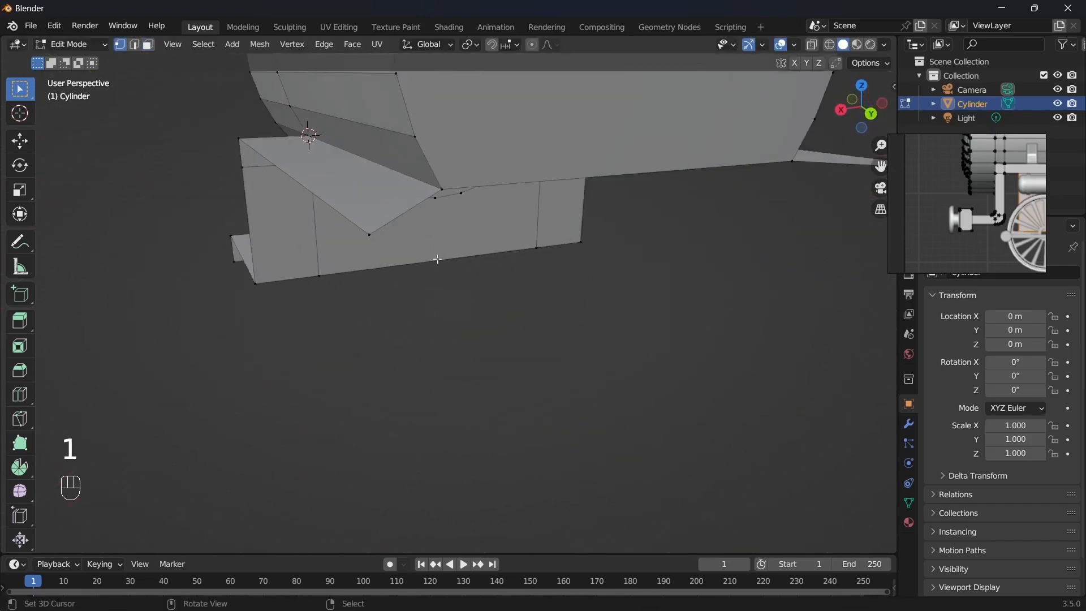
pyautogui.rightClick(441, 190)
pyautogui.hotkey('shift', 's')
pyautogui.click(335, 214)
# - Set the pivot point to 3D Cursor and align the side flanges' outer rear corner vertices with the boiler's rear face
pyautogui.press('.')
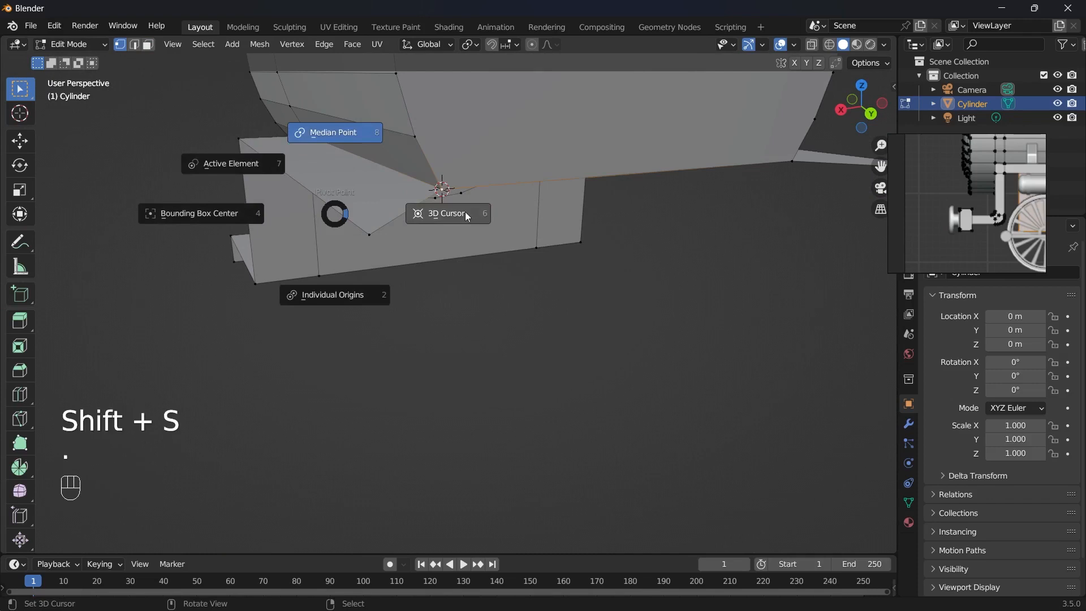
pyautogui.click(450, 212)
pyautogui.moveTo(525, 262); pyautogui.dragTo(417, 279, button='middle')
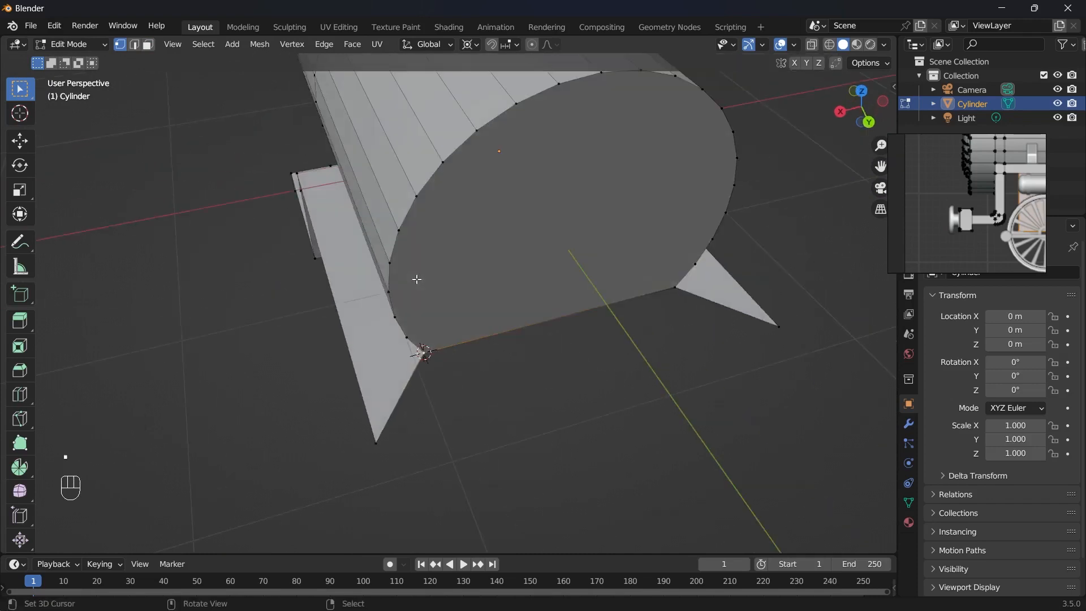
pyautogui.press('shift')
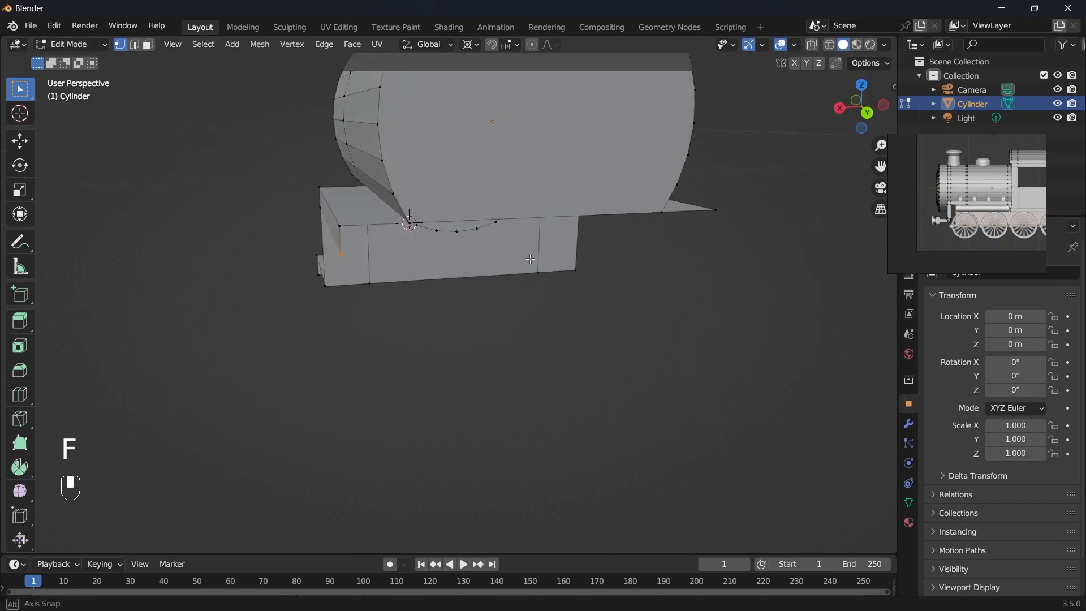
# - Fill the upper strip and the taller panel beneath the side flange on the negative X side
pyautogui.moveTo(566, 255); pyautogui.dragTo(614, 243, button='middle')
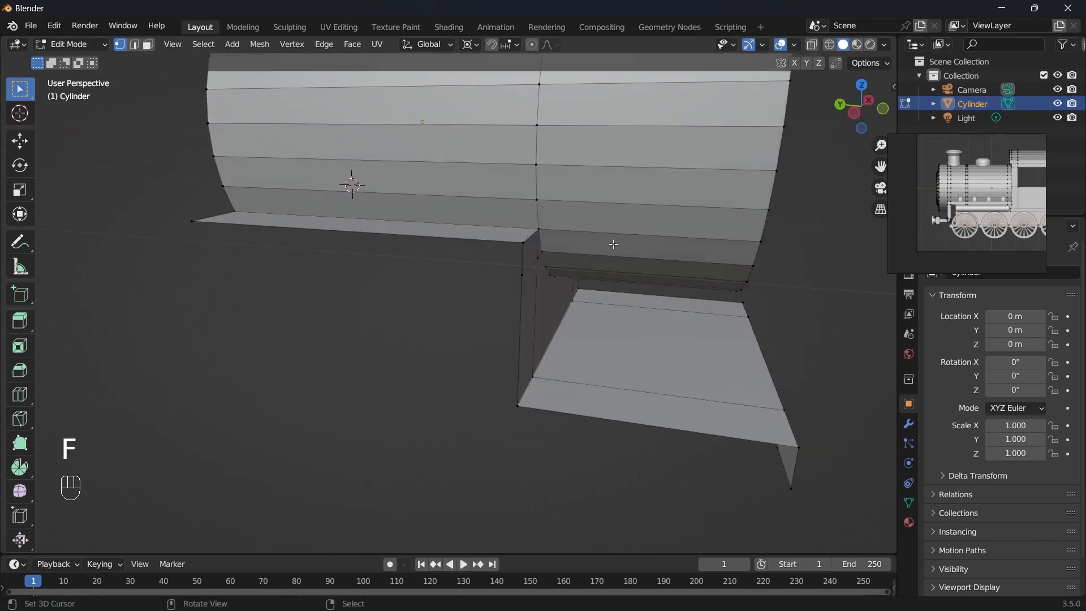
pyautogui.rightClick(521, 243)
pyautogui.press('f')
pyautogui.click(529, 266)
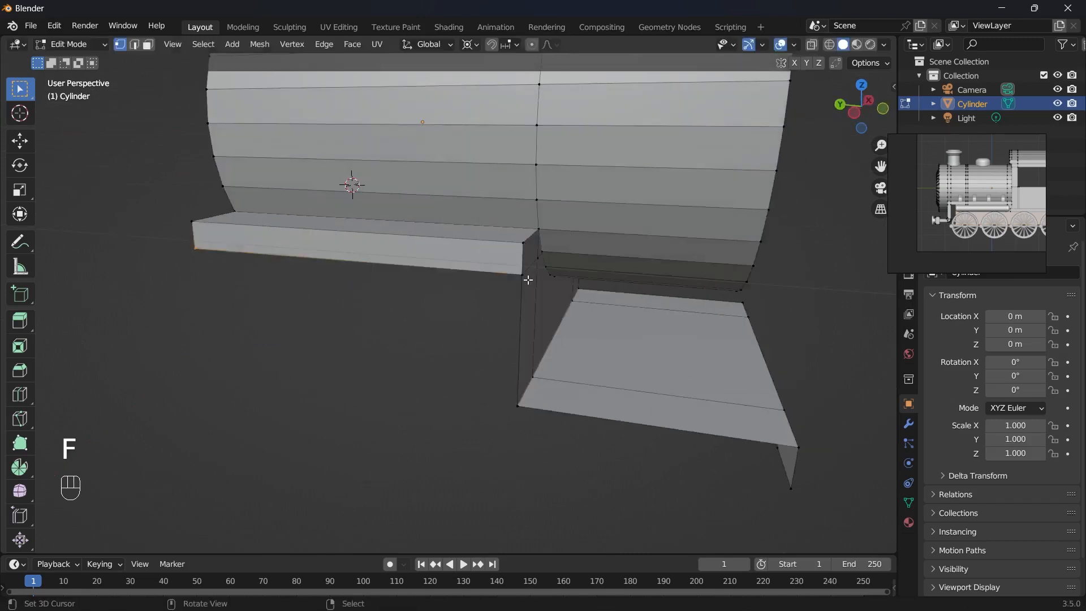
pyautogui.press('f')
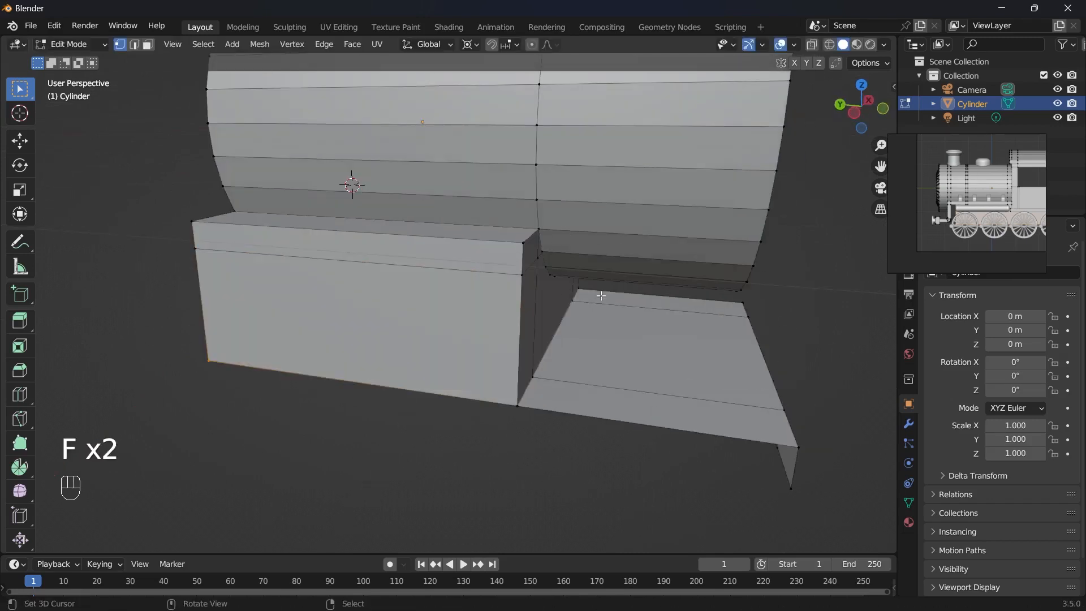
# - On the positive X side, fill the tall panel below the upper strip, the platform's side face and the strip behind it
pyautogui.moveTo(601, 296); pyautogui.dragTo(337, 241, button='middle')
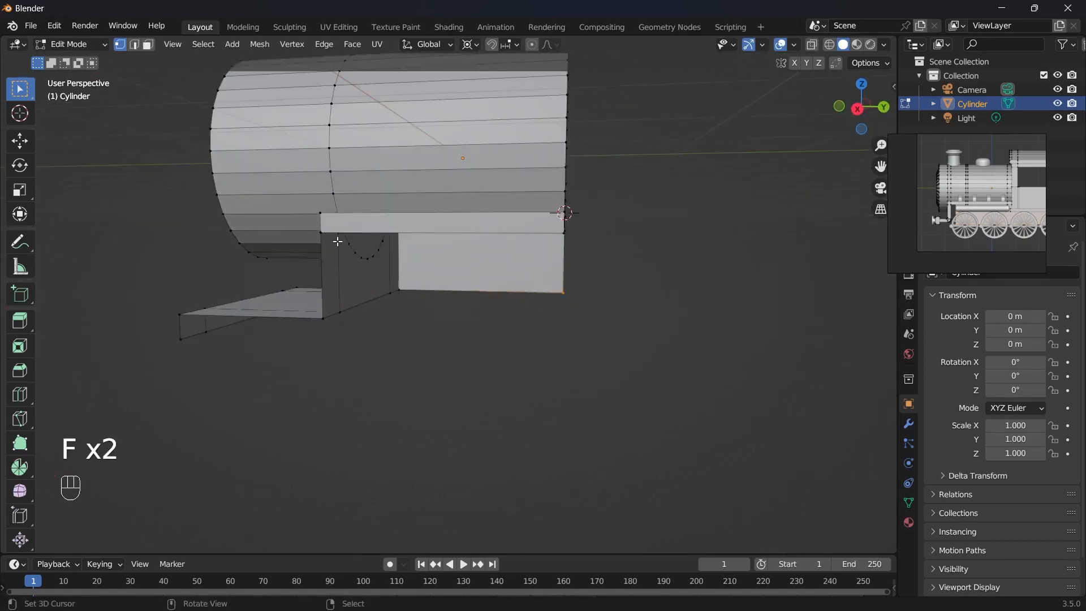
pyautogui.press('f')
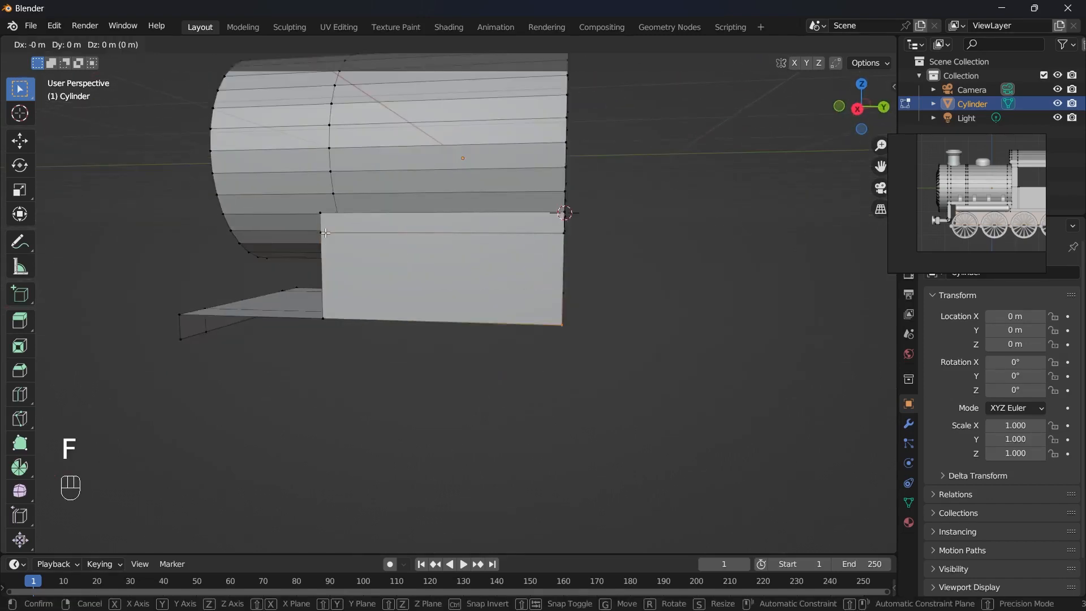
pyautogui.press('f')
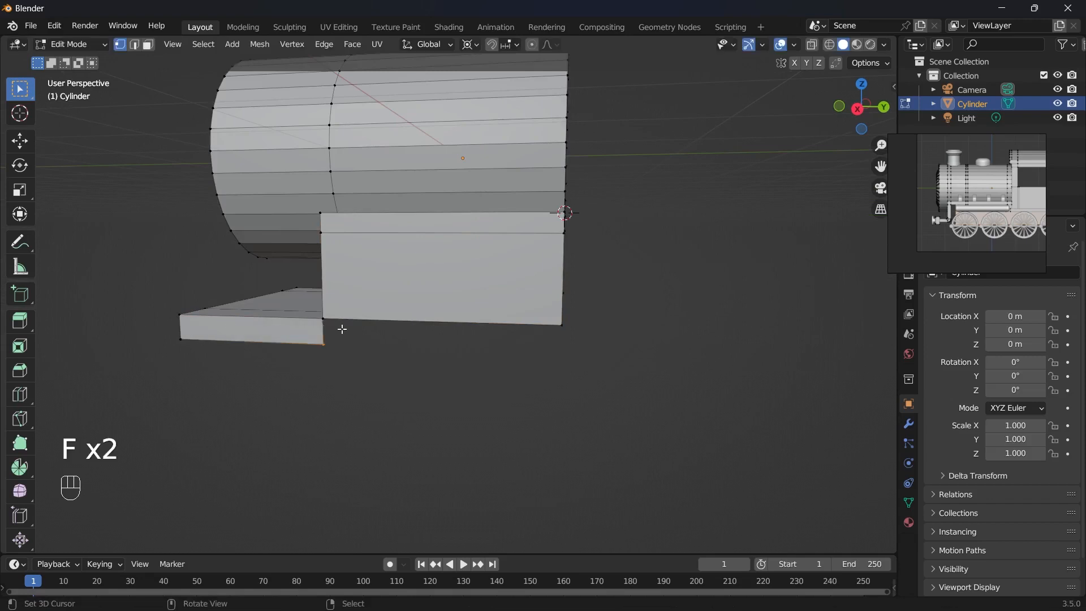
pyautogui.press('f')
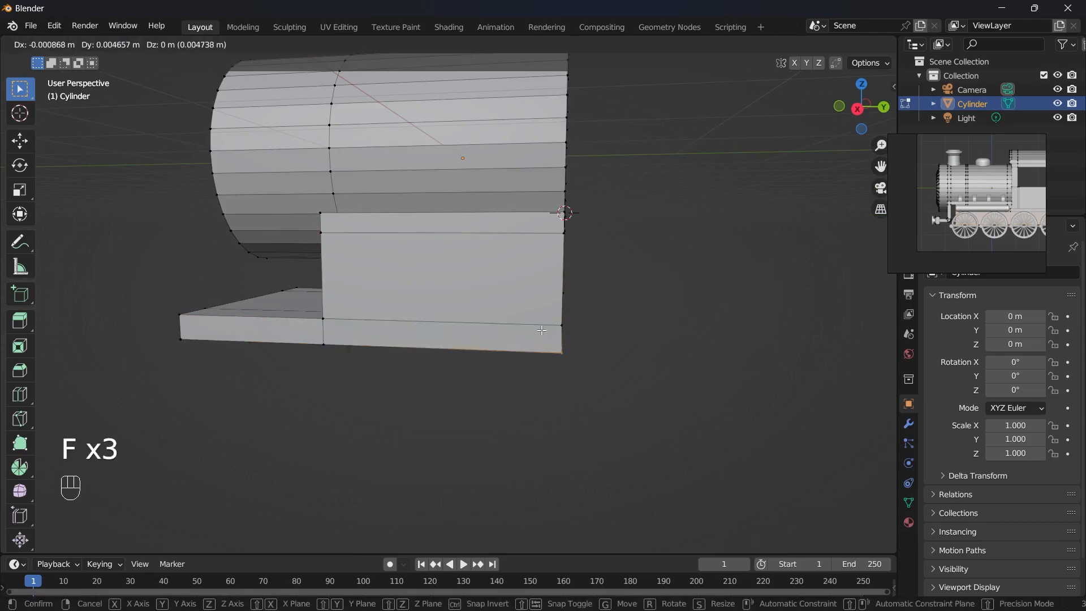
# - Undo the last fill on the lower side wall beneath the boiler
pyautogui.click(542, 329)
pyautogui.moveTo(485, 327); pyautogui.dragTo(418, 341, button='middle')
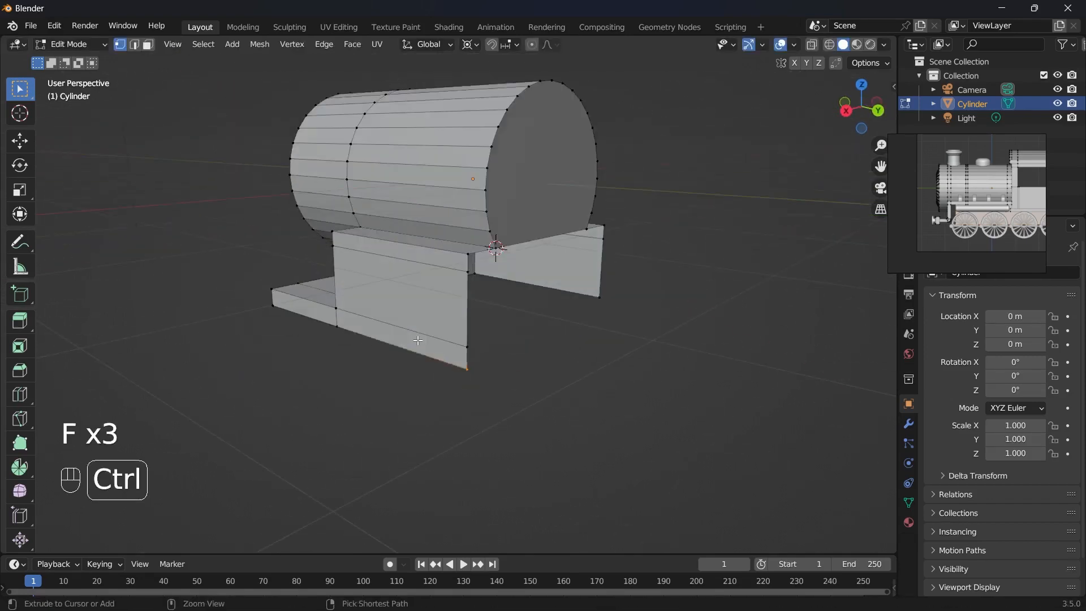
pyautogui.hotkey('ctrl', 'z')
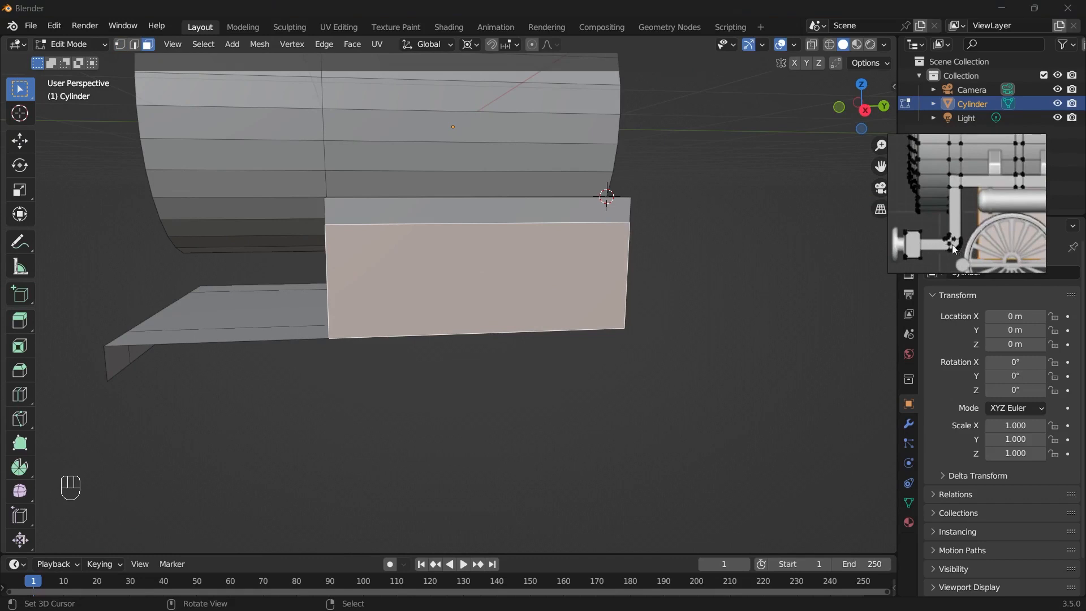
# - Delete the tall side panels below the upper flange strips on both sides of the chassis
pyautogui.scroll(-3, 956, 244)
pyautogui.scroll(-2, 956, 221)
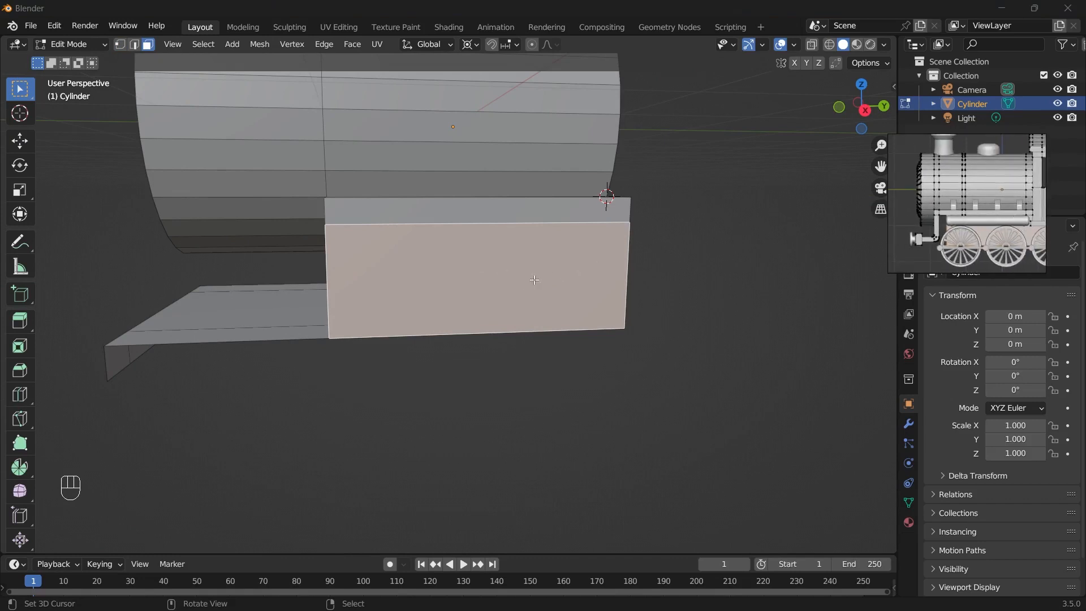
pyautogui.scroll(-3, 591, 277)
pyautogui.moveTo(592, 277); pyautogui.dragTo(505, 235, button='middle')
pyautogui.keyDown('shift'); pyautogui.rightClick(575, 281); pyautogui.keyUp('shift')
pyautogui.press('x')
pyautogui.click(578, 281)
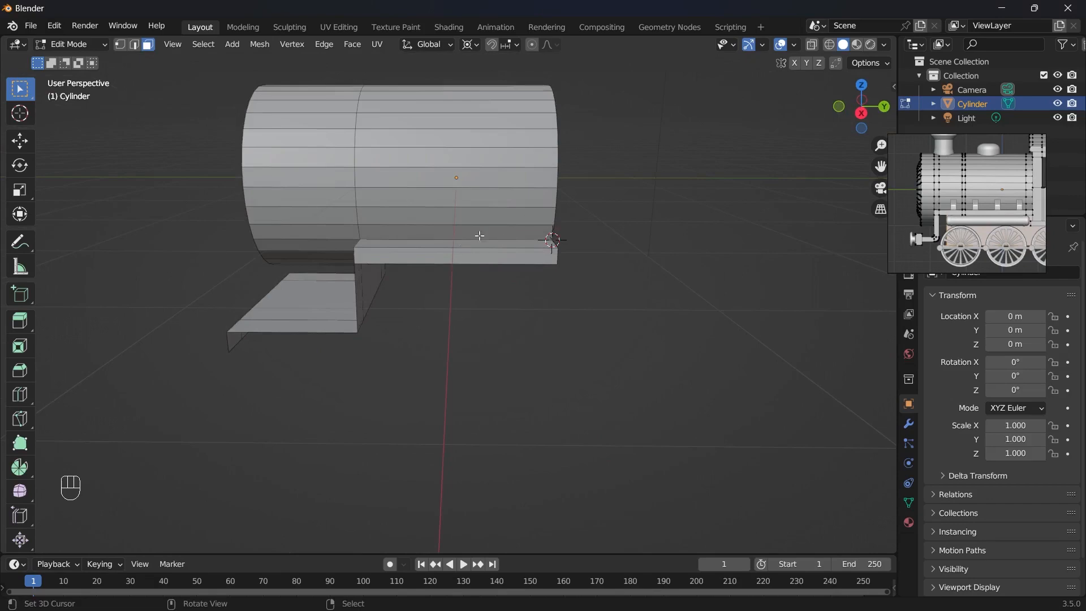
# - Add a loop cut around the boiler and side flanges, slid forward close to the existing loop above the front leg
pyautogui.hotkey('ctrl', 'r')
pyautogui.click(486, 146)
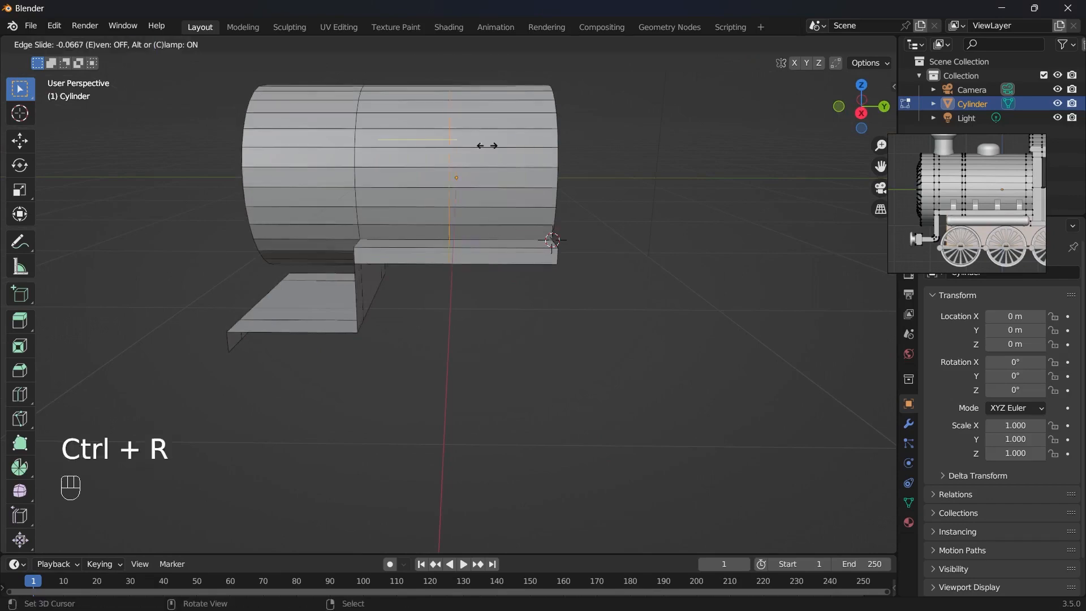
pyautogui.click(416, 143)
pyautogui.press('`')
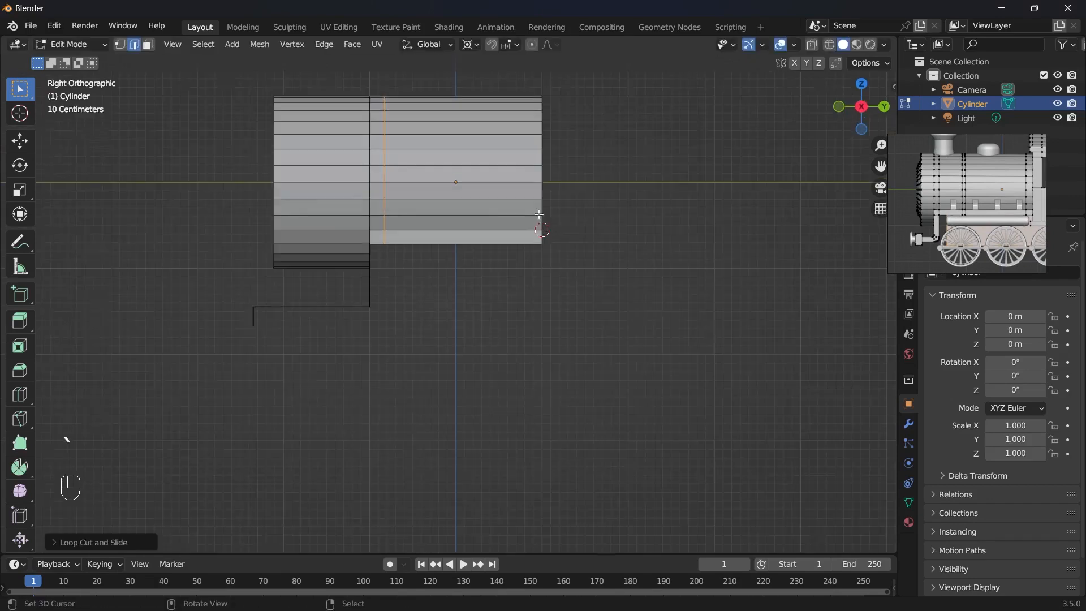
pyautogui.press('`')
pyautogui.moveTo(528, 367); pyautogui.dragTo(490, 262, button='middle')
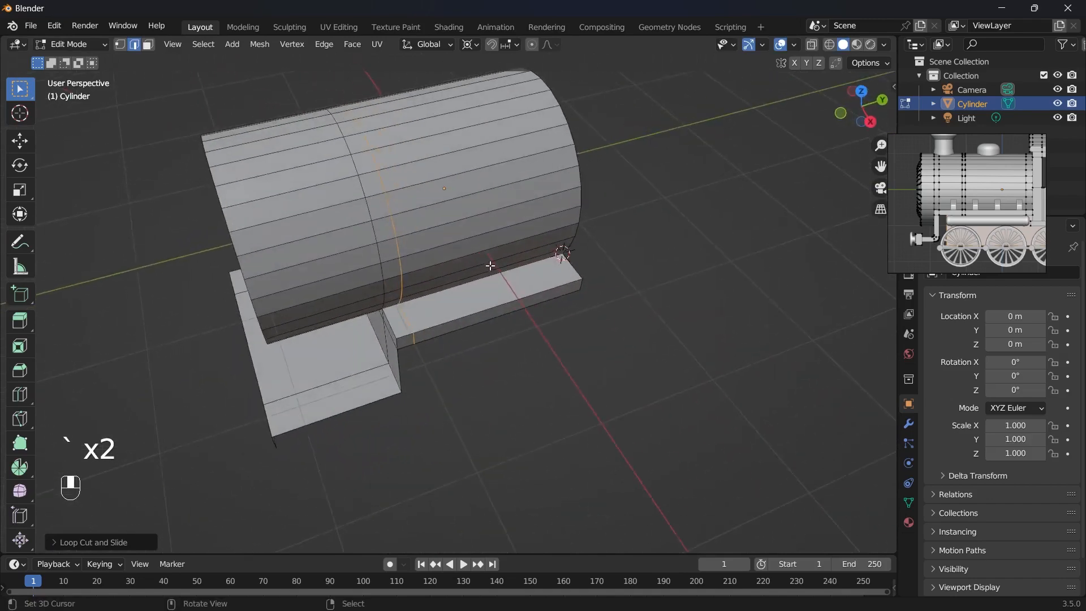
pyautogui.scroll(5, 580, 276)
pyautogui.press('s')
pyautogui.press('y')
pyautogui.press('0')
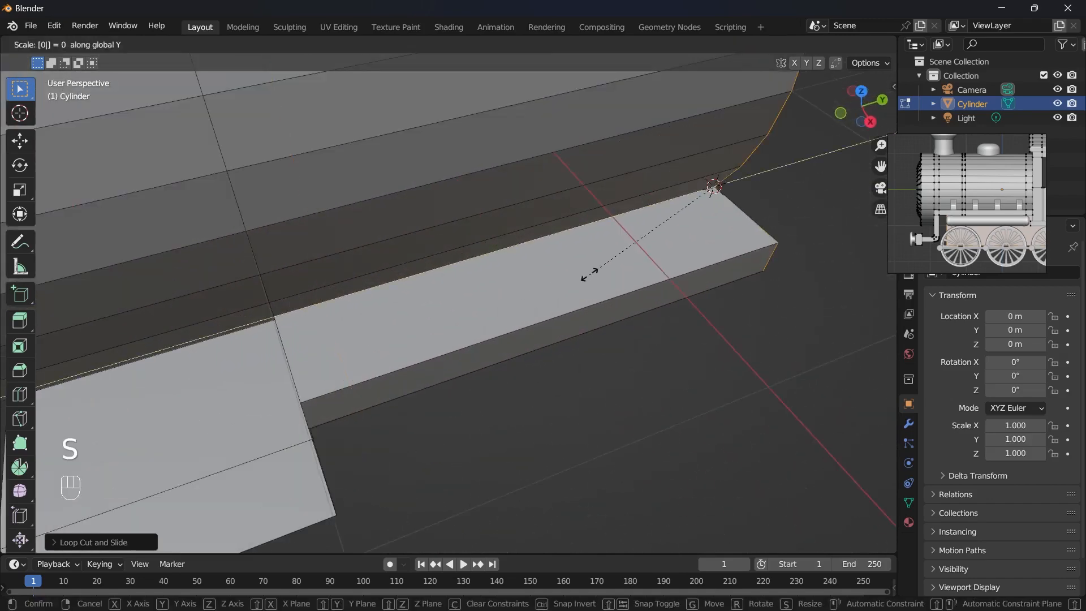
pyautogui.rightClick(592, 272)
# - Set the pivot point to Median Point
pyautogui.press('.')
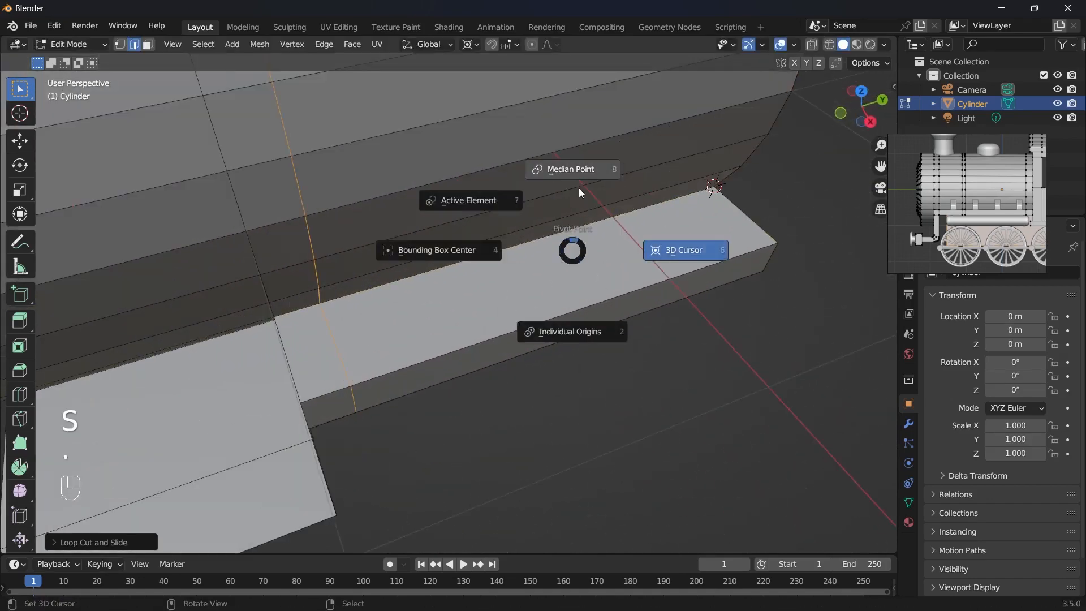
pyautogui.click(581, 191)
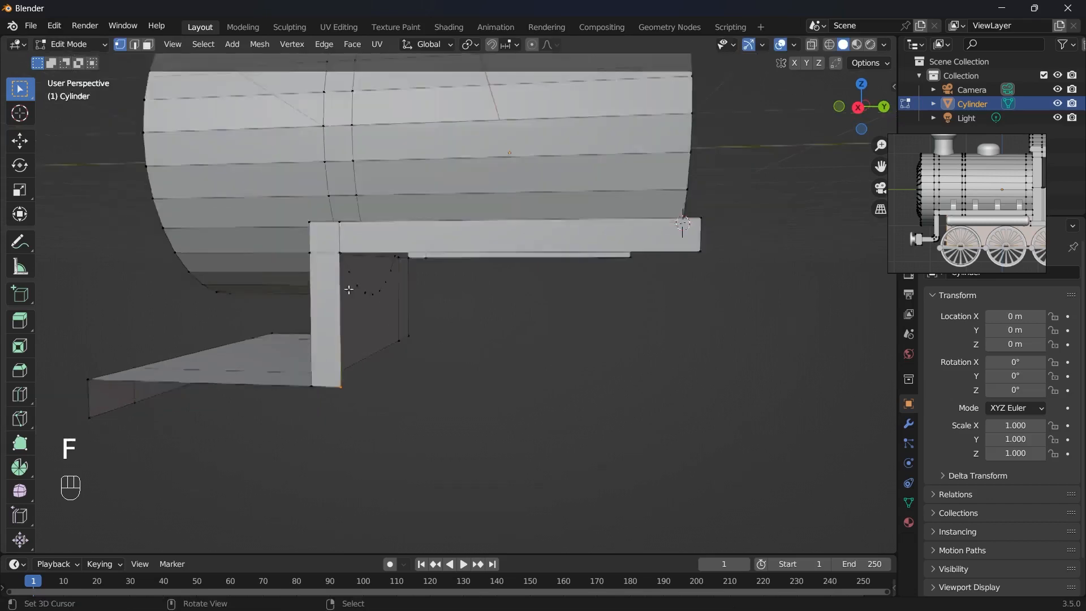
# - On the positive X side, fill the front platform's side face and the small corner face below the vertical leg
pyautogui.moveTo(349, 290); pyautogui.dragTo(227, 411, button='middle')
pyautogui.press('f')
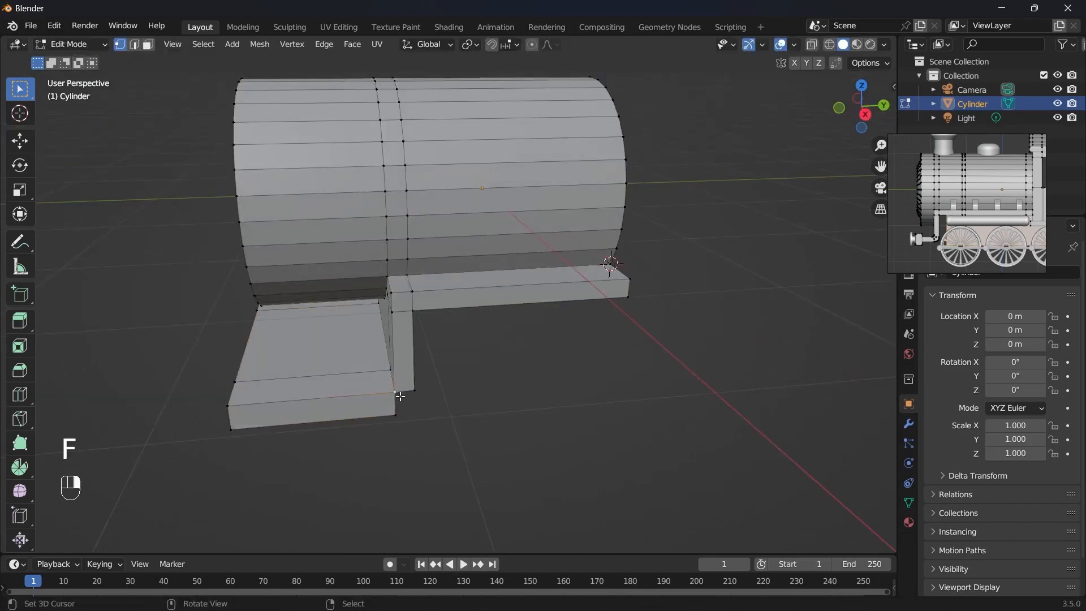
pyautogui.press('f')
# - On the negative X side, fill the vertical leg, the front platform's side face and the corner face below the leg
pyautogui.moveTo(463, 400); pyautogui.dragTo(416, 242, button='middle')
pyautogui.press('Tab')
pyautogui.press('Tab')
pyautogui.press('f')
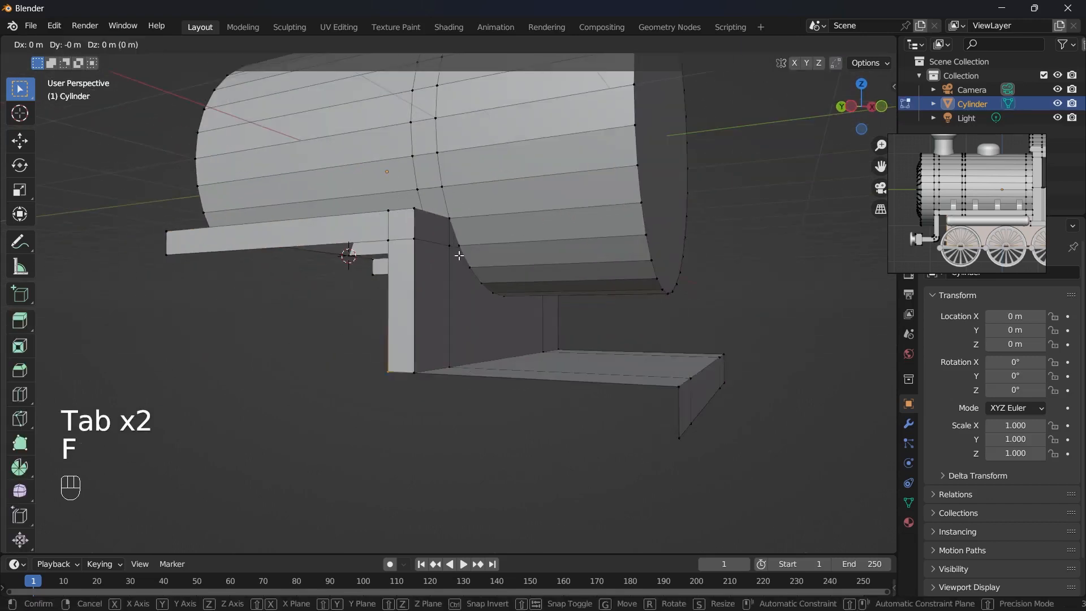
pyautogui.press('f')
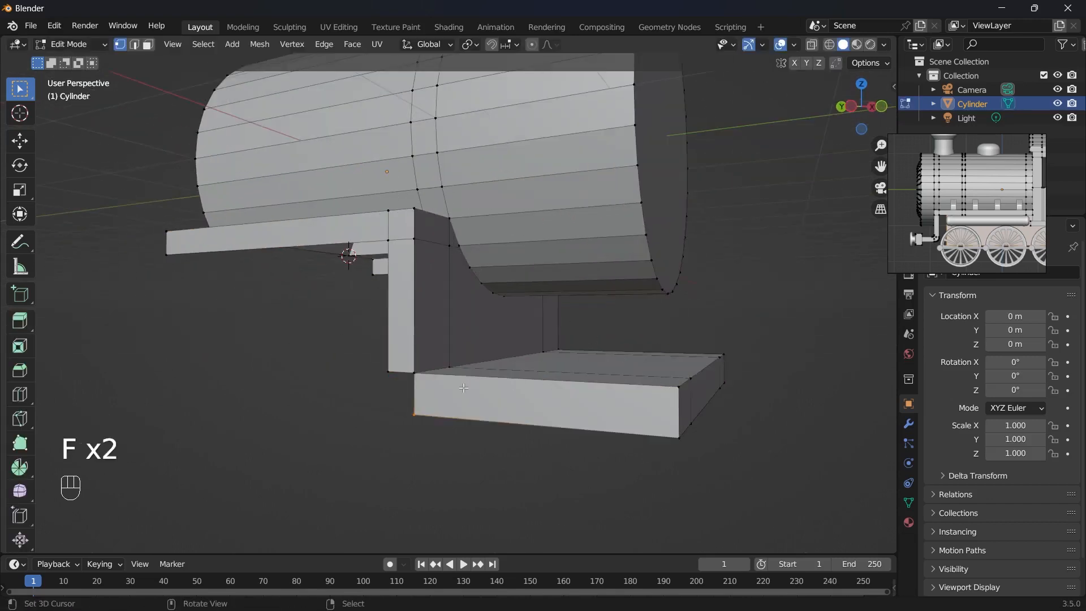
pyautogui.press('f')
# - Examine the boiler and chassis from several angles and compare their side profile with the reference locomotive
pyautogui.press('Tab')
pyautogui.moveTo(431, 384); pyautogui.dragTo(266, 332, button='middle')
pyautogui.scroll(-2, 909, 219)
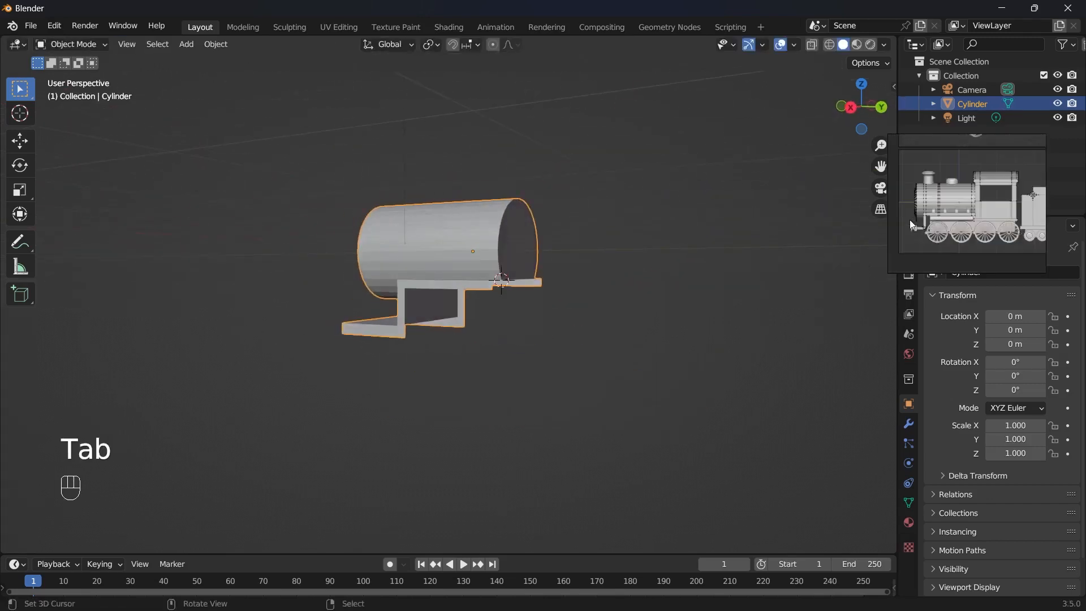
pyautogui.moveTo(592, 283); pyautogui.dragTo(622, 272, button='middle')
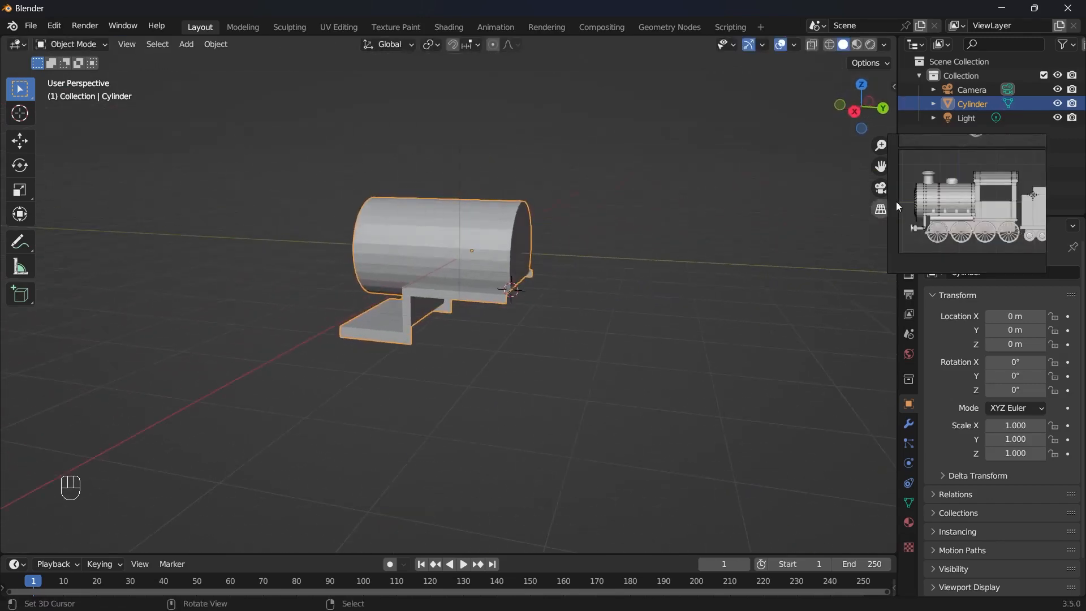
pyautogui.moveTo(400, 269); pyautogui.dragTo(597, 161, button='middle')
pyautogui.moveTo(462, 234); pyautogui.dragTo(531, 292, button='middle')
pyautogui.scroll(3, 579, 219)
pyautogui.scroll(4, 458, 220)
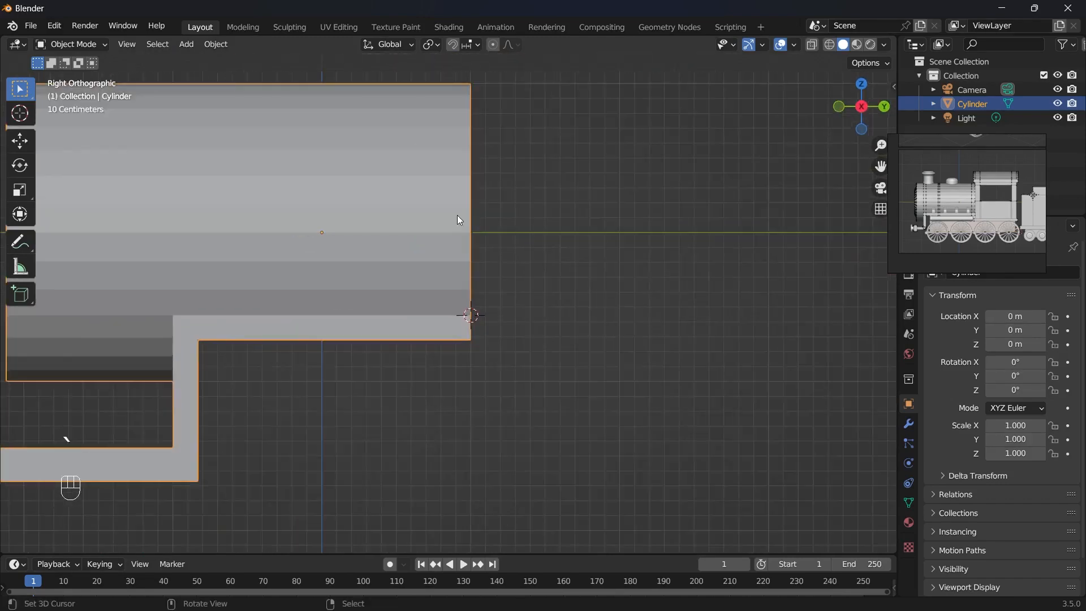
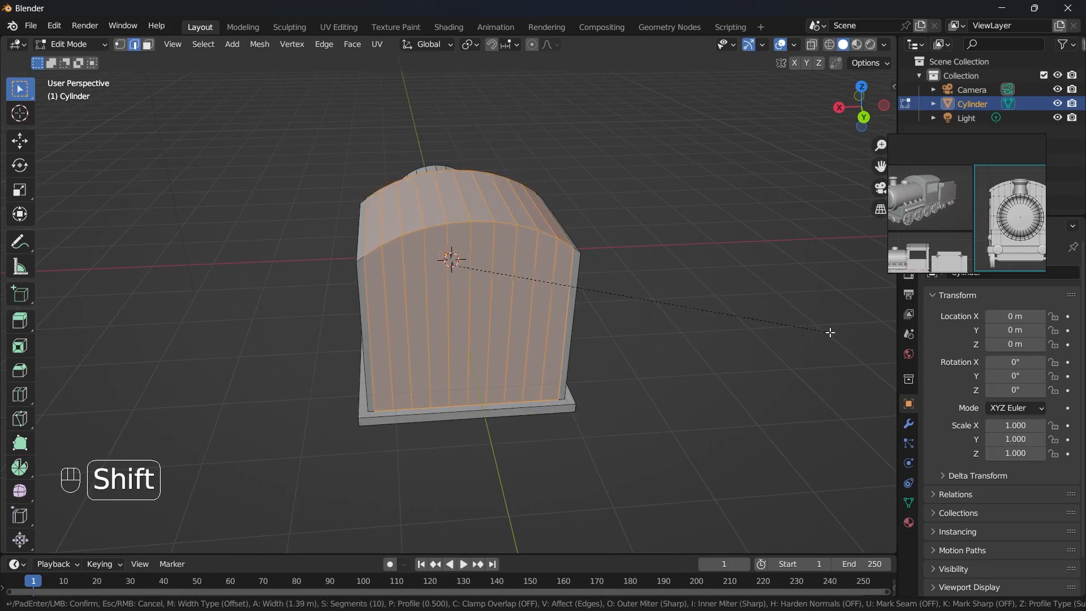
# - Round the cab's upper side edges into an arched roof with an 8-segment bevel about 1.24 m wide
pyautogui.click(730, 308)
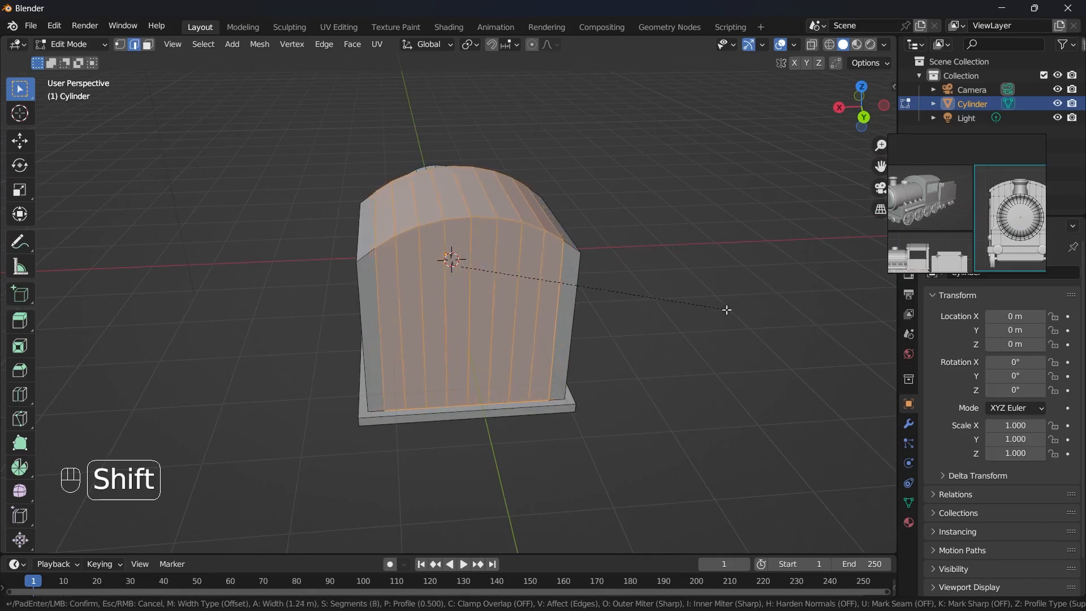
pyautogui.press('Tab')
pyautogui.moveTo(709, 308); pyautogui.dragTo(761, 250, button='middle')
pyautogui.scroll(8, 931, 198)
pyautogui.scroll(2, 396, 249)
pyautogui.moveTo(379, 240); pyautogui.dragTo(479, 291, button='middle')
# - Select all the curved roof faces of the cab and extrude them upward about 0.16 m
pyautogui.press('Tab')
pyautogui.scroll(3, 496, 295)
pyautogui.press('3')
pyautogui.click(495, 295)
pyautogui.moveTo(618, 267); pyautogui.dragTo(272, 265, button='middle')
pyautogui.keyDown('ctrl'); pyautogui.click(375, 283); pyautogui.keyUp('ctrl')
pyautogui.scroll(2, 486, 294)
pyautogui.press('e')
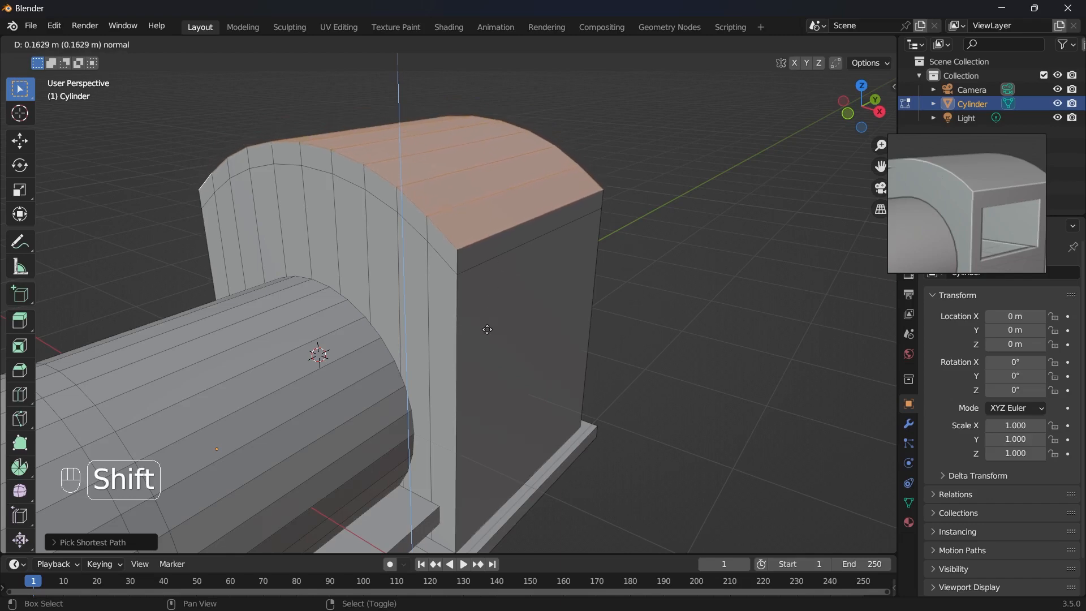
pyautogui.click(488, 327)
pyautogui.scroll(-3, 500, 322)
pyautogui.moveTo(500, 321); pyautogui.dragTo(618, 283, button='middle')
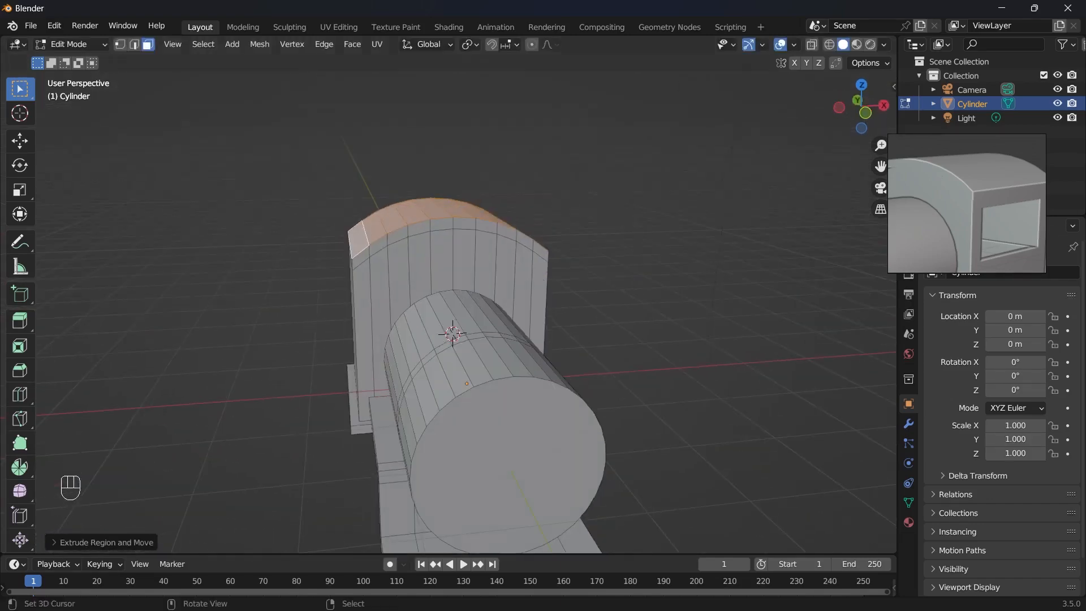
# - Select the narrow arched strips of faces along the front and rear ends of the cab roof
pyautogui.moveTo(527, 277); pyautogui.dragTo(469, 274, button='middle')
pyautogui.scroll(2, 318, 252)
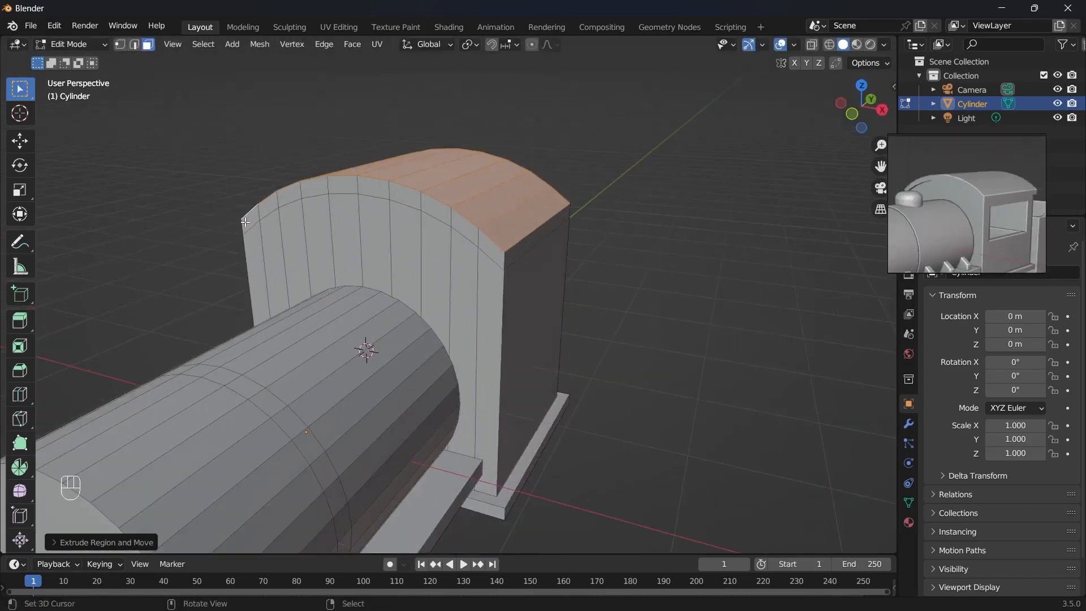
pyautogui.rightClick(247, 223)
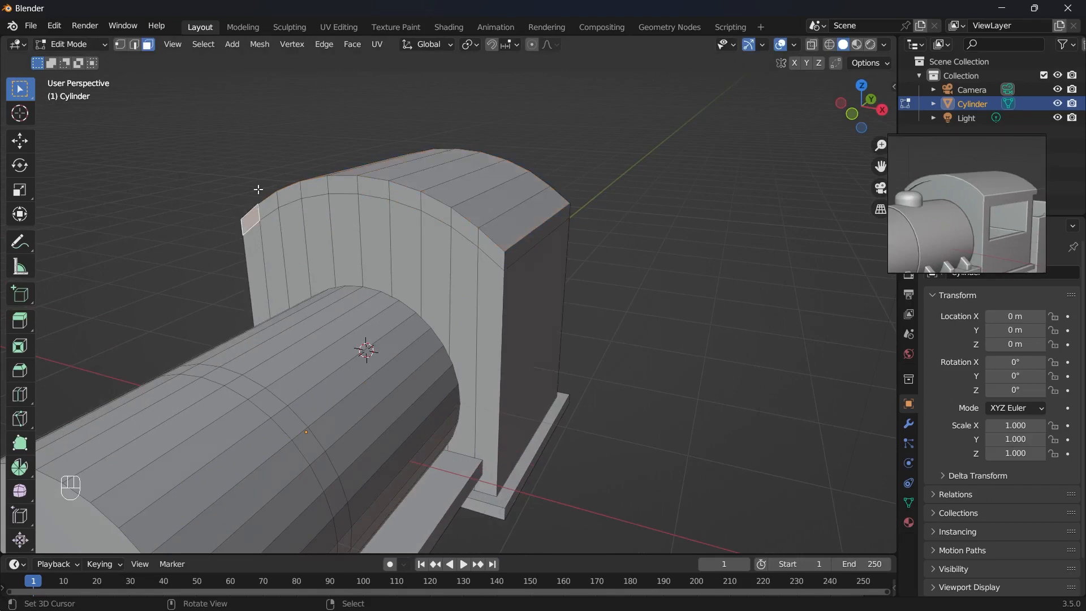
pyautogui.keyDown('ctrl'); pyautogui.rightClick(490, 244); pyautogui.keyUp('ctrl')
pyautogui.moveTo(532, 245); pyautogui.dragTo(241, 277, button='middle')
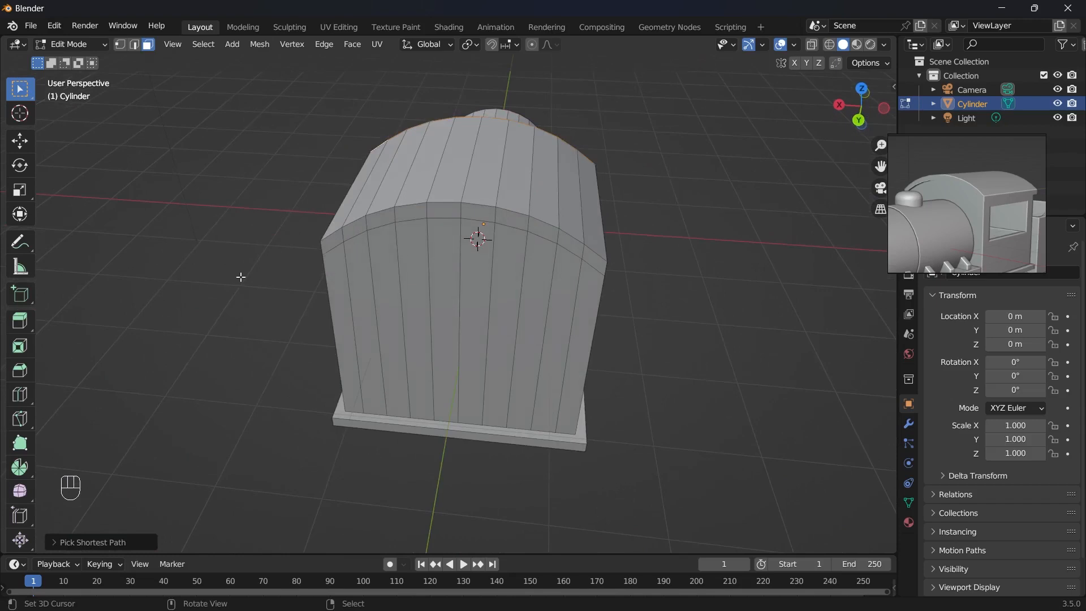
pyautogui.keyDown('shift'); pyautogui.rightClick(335, 240); pyautogui.keyUp('shift')
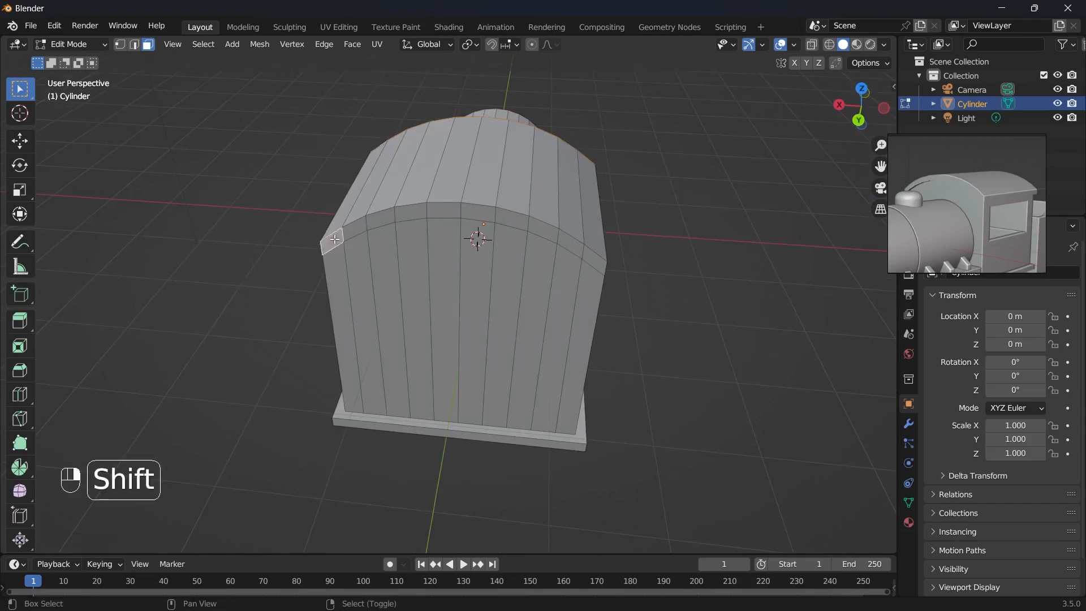
pyautogui.keyDown('ctrl'); pyautogui.rightClick(587, 251); pyautogui.keyUp('ctrl')
# - Undo the last three edits and scale the roof's side end faces outward along X to match the base ledge's width
pyautogui.hotkey('ctrl', 'z')
pyautogui.hotkey('ctrl', 'z')
pyautogui.hotkey('ctrl', 'z')
pyautogui.press('`')
pyautogui.press('s')
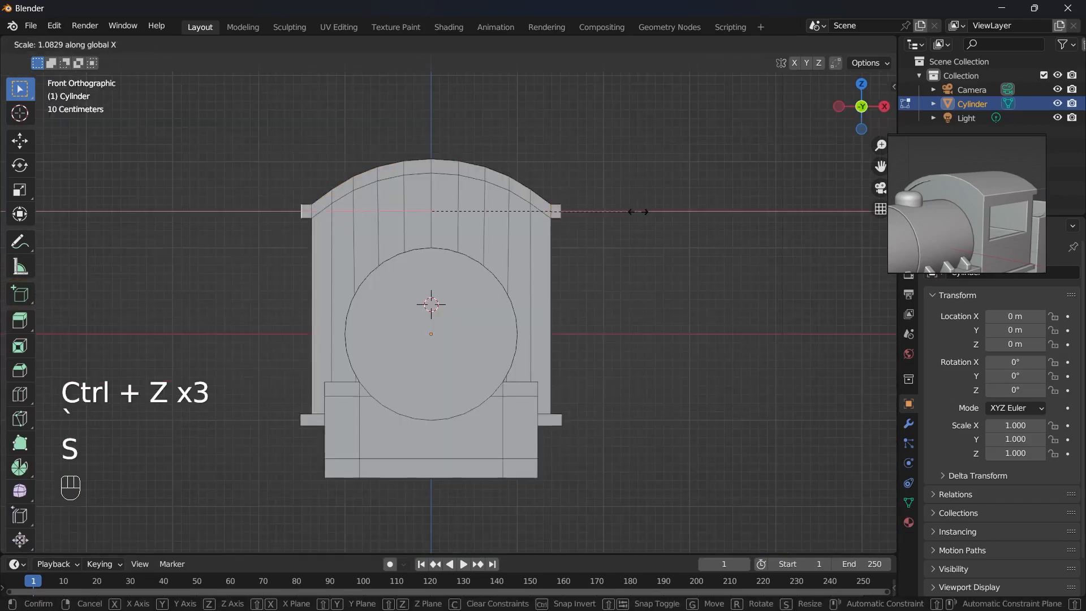
pyautogui.press('shift')
pyautogui.click(648, 211)
# - Lower the roof's side end faces along Z by about 0.14 m so the overhang follows the arch
pyautogui.scroll(2, 648, 211)
pyautogui.press('g')
pyautogui.press('z')
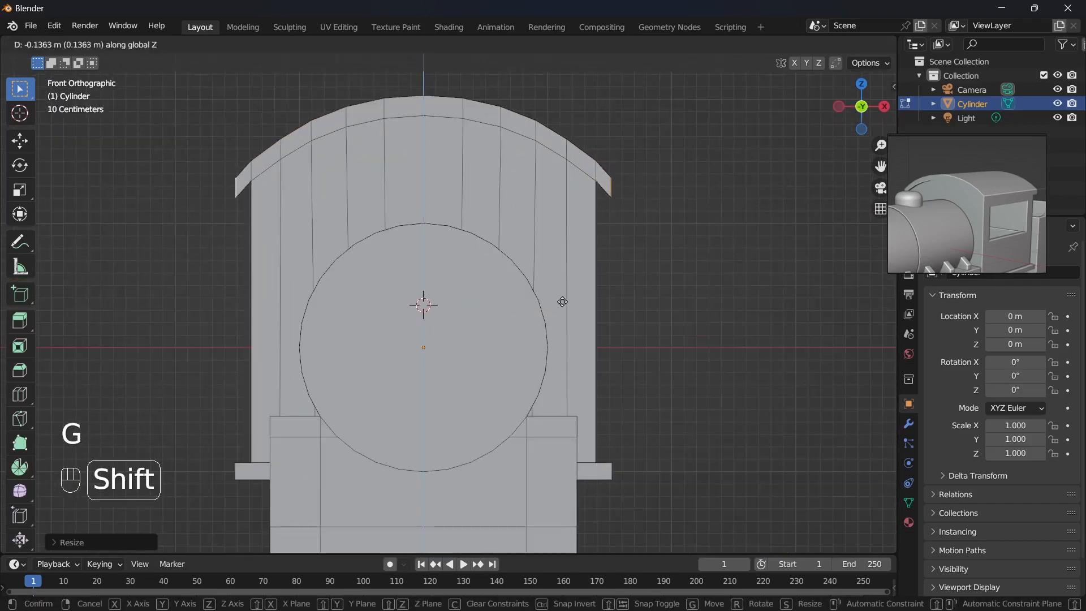
pyautogui.click(567, 291)
# - Check the cab roof's overhang and proportions in Object Mode and from the right side
pyautogui.press('Tab')
pyautogui.scroll(-11, 426, 251)
pyautogui.press('`')
pyautogui.scroll(5, 427, 252)
pyautogui.press('`')
pyautogui.scroll(4, 443, 280)
pyautogui.press('Tab')
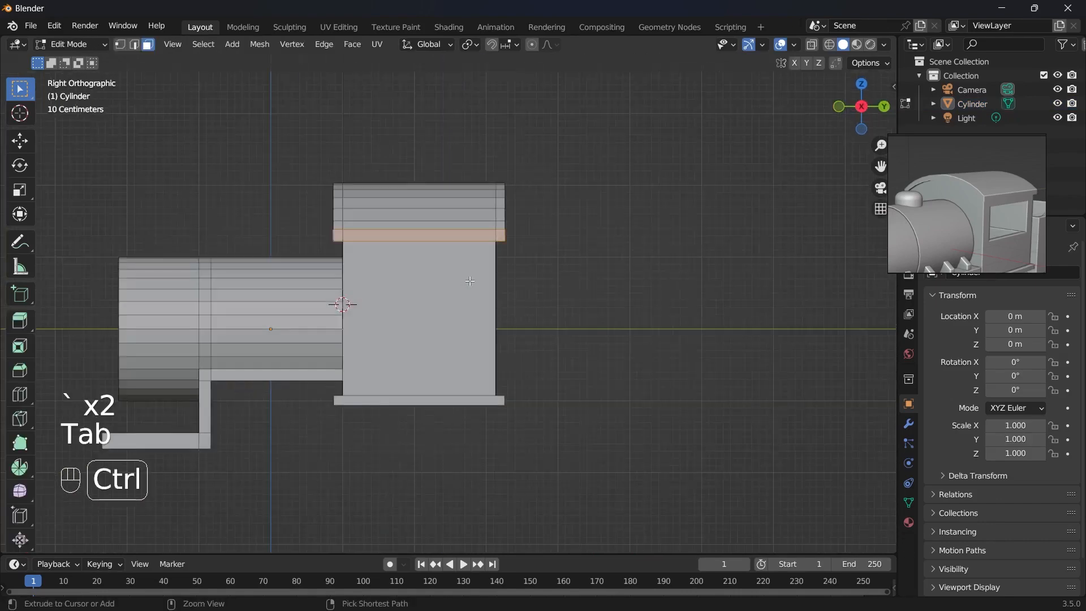
pyautogui.hotkey('ctrl', 'r')
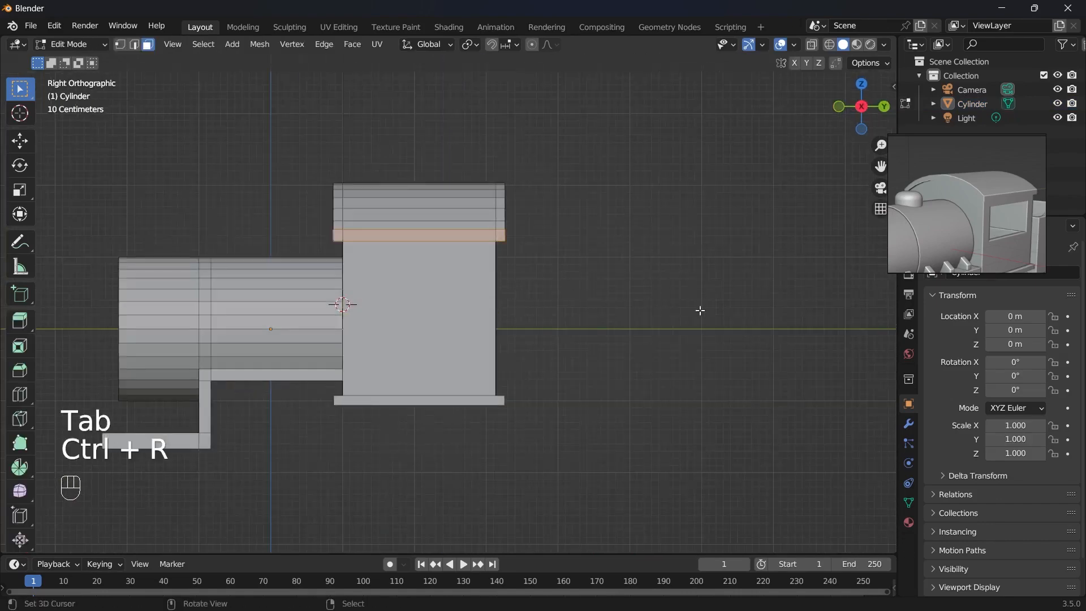
pyautogui.moveTo(710, 301); pyautogui.dragTo(560, 308, button='middle')
pyautogui.hotkey('ctrl', 'r')
pyautogui.rightClick(495, 300)
pyautogui.scroll(-1, 495, 301)
pyautogui.moveTo(688, 285); pyautogui.dragTo(747, 283, button='middle')
# - Add a horizontal loop cut around the cab walls and flatten it by scaling to 0 along Z
pyautogui.press('`')
pyautogui.scroll(3, 531, 305)
pyautogui.hotkey('ctrl', 'r')
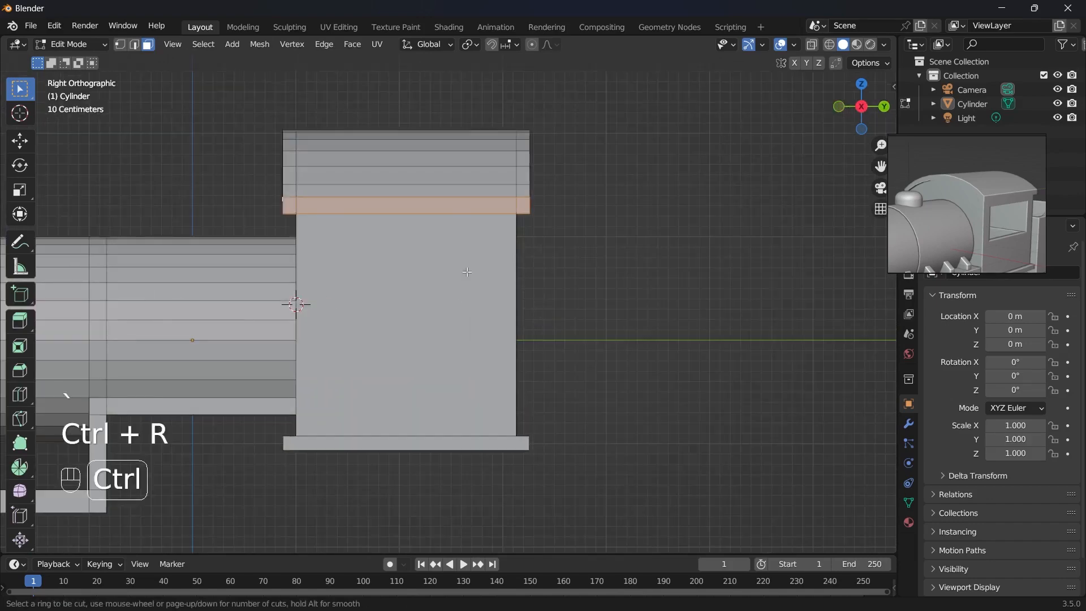
pyautogui.click(519, 267)
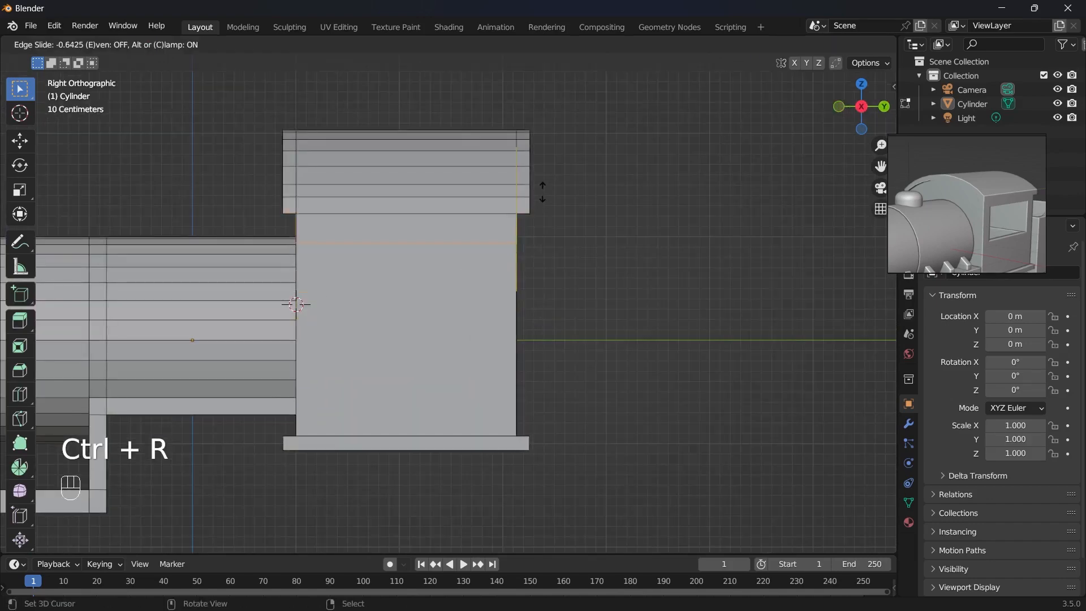
pyautogui.click(536, 226)
pyautogui.moveTo(562, 265); pyautogui.dragTo(580, 293, button='middle')
pyautogui.press('s')
pyautogui.press('z')
pyautogui.press('0')
pyautogui.press('Return')
pyautogui.press('KP_3')
pyautogui.press('g')
pyautogui.press('z')
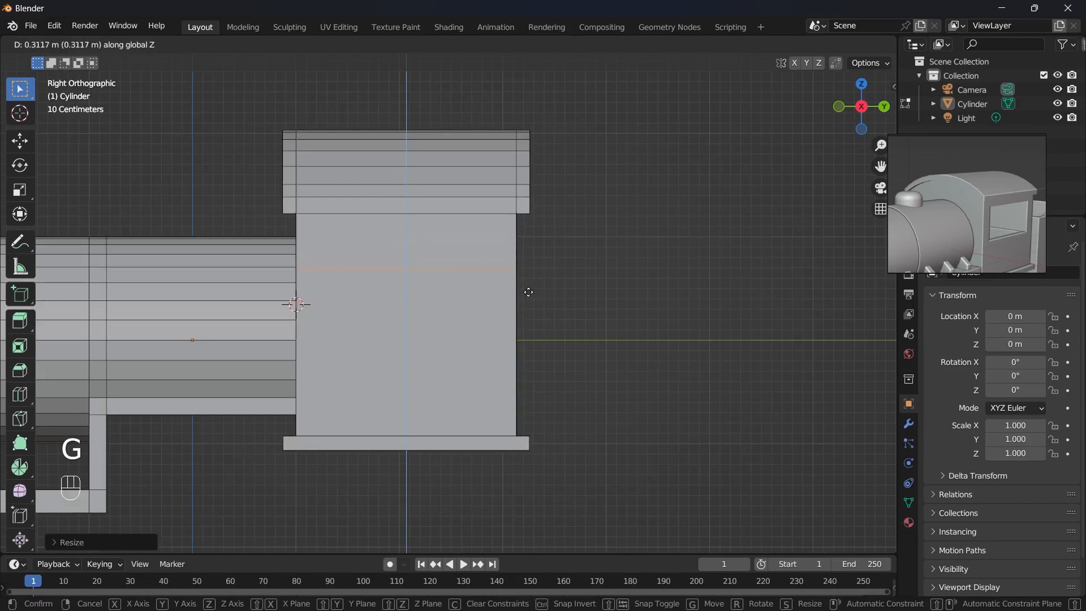
pyautogui.rightClick(535, 292)
# - Bevel the cab's horizontal loop into a wide band and raise the band along Z to just below the roof
pyautogui.hotkey('ctrl', 'b')
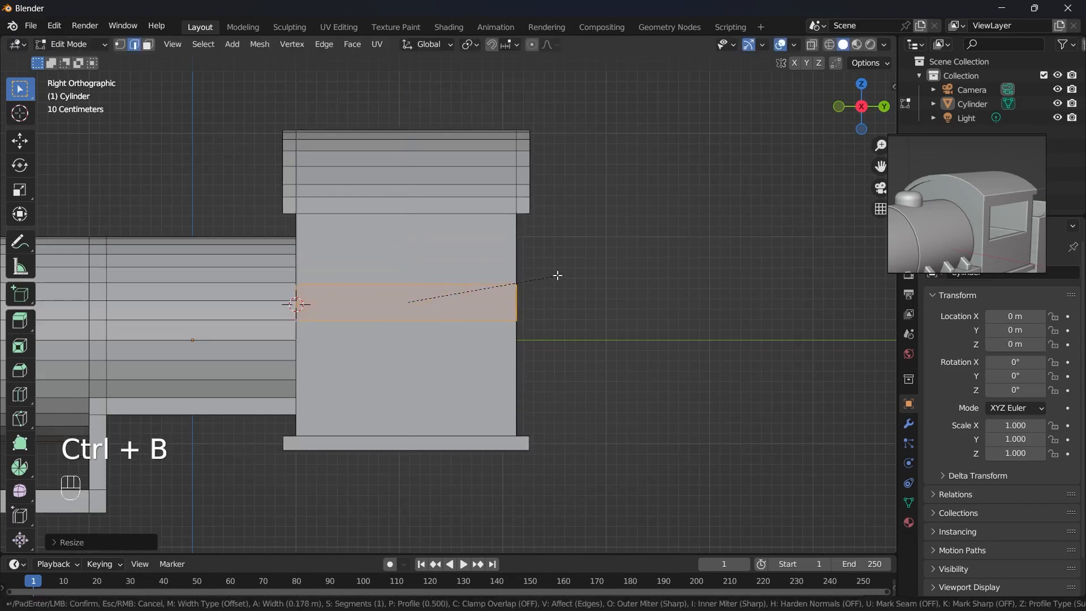
pyautogui.click(600, 257)
pyautogui.moveTo(600, 259); pyautogui.dragTo(498, 283, button='middle')
pyautogui.press('g')
pyautogui.press('z')
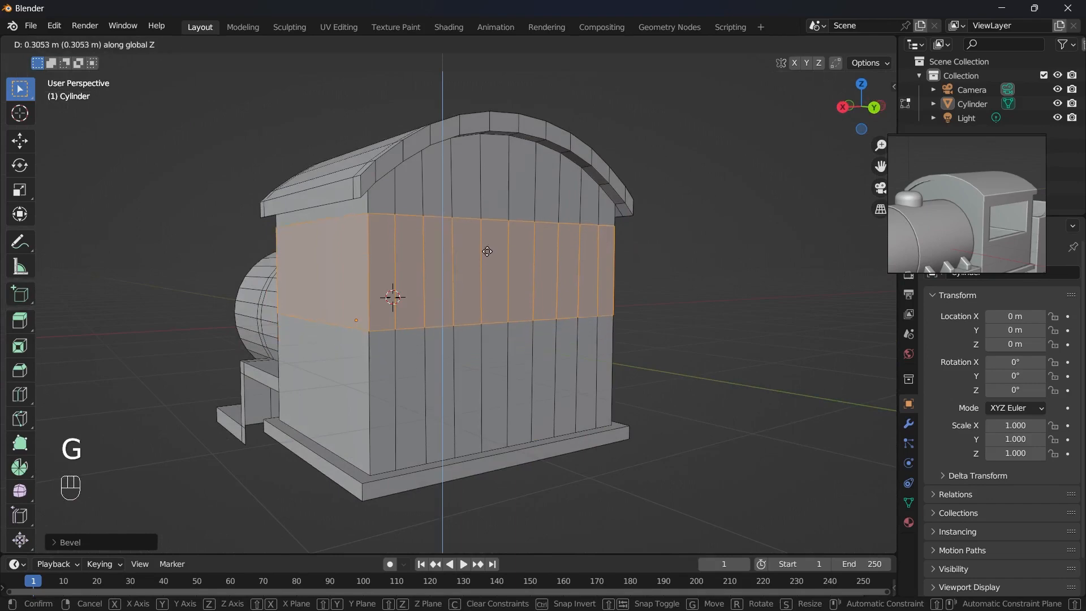
pyautogui.click(480, 328)
# - Inset window faces in the cab's upper side panels and bridge them into an opening through the cab
pyautogui.moveTo(481, 327); pyautogui.dragTo(596, 298, button='middle')
pyautogui.press('3')
pyautogui.rightClick(421, 259)
pyautogui.scroll(-3, 451, 259)
pyautogui.moveTo(596, 298); pyautogui.dragTo(557, 293, button='middle')
pyautogui.hotkey('ctrl', 'e')
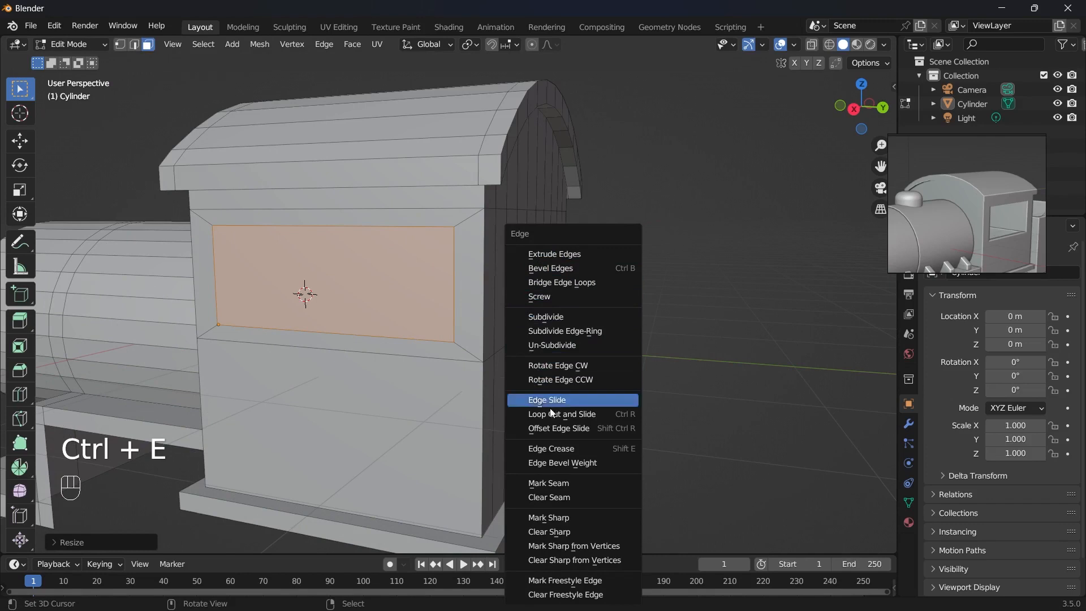
pyautogui.click(567, 283)
pyautogui.scroll(-3, 567, 284)
pyautogui.moveTo(567, 284); pyautogui.dragTo(434, 272, button='middle')
pyautogui.press('Tab')
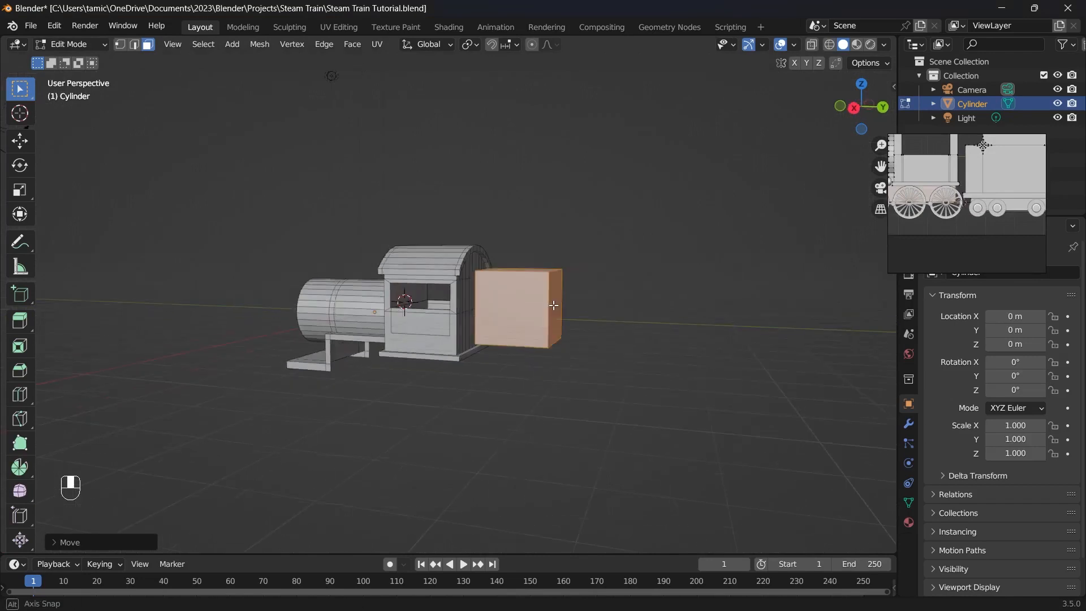
# - Position the new cube directly behind the cab in the right side view as the start of the tender
pyautogui.press('KP_3')
pyautogui.scroll(2, 554, 285)
pyautogui.press('g')
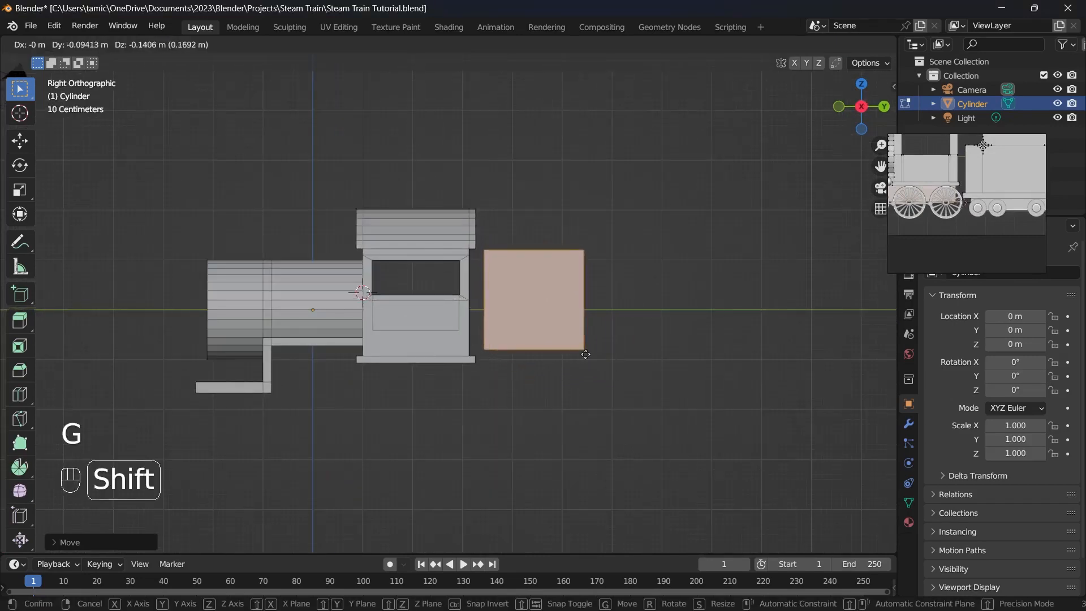
pyautogui.click(670, 397)
# - Select the tender block's rear face and move it backward along Y to lengthen the block
pyautogui.moveTo(670, 397); pyautogui.dragTo(589, 391, button='middle')
pyautogui.click(594, 309)
pyautogui.press('KP_3')
pyautogui.scroll(2, 594, 308)
pyautogui.press('g')
pyautogui.click(650, 286)
pyautogui.scroll(-2, 650, 286)
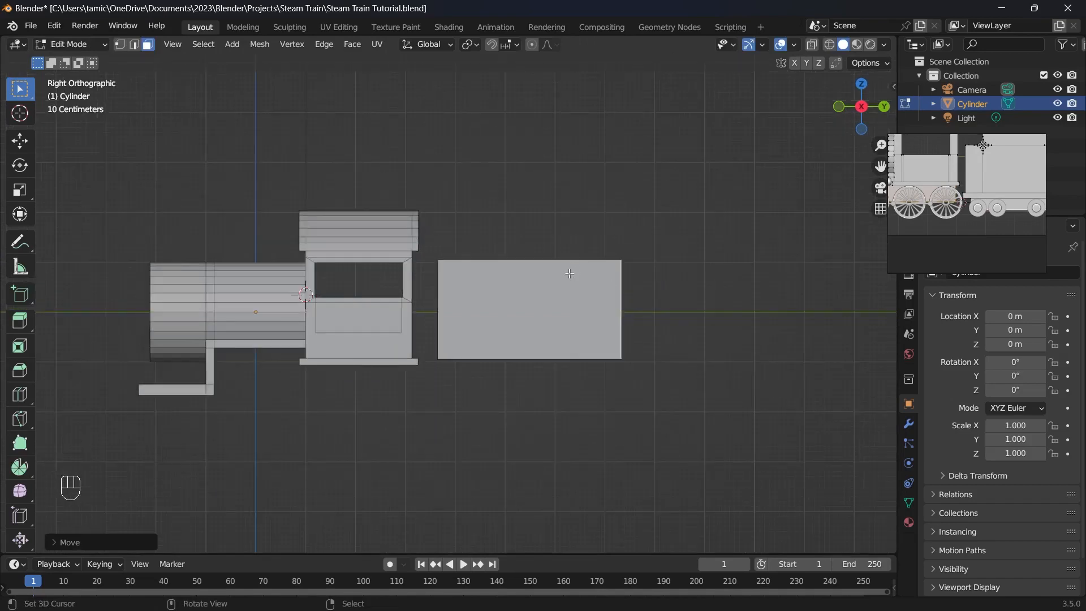
# - Cut the tender block near its front and rear ends and extrude the middle top face upward into a raised section
pyautogui.scroll(-3, 604, 263)
pyautogui.moveTo(567, 240); pyautogui.dragTo(556, 279, button='middle')
pyautogui.scroll(3, 545, 300)
pyautogui.click(548, 282)
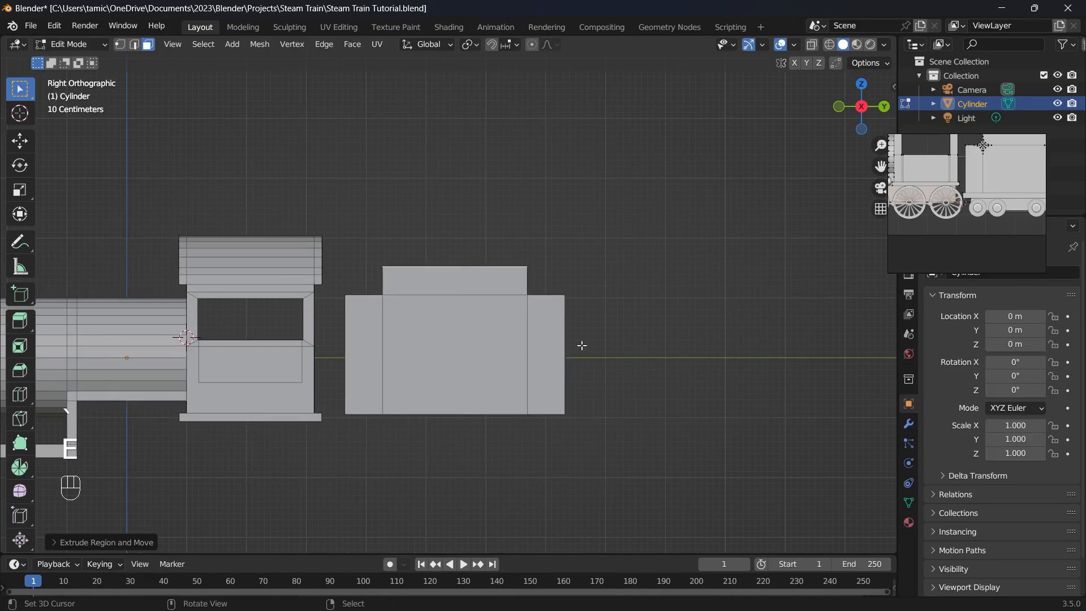
# - Duplicate the cab's base plate and move the copy about 3.5 m along Y to beneath the tender block
pyautogui.scroll(-1, 611, 337)
pyautogui.scroll(-3, 936, 209)
pyautogui.scroll(-1, 645, 317)
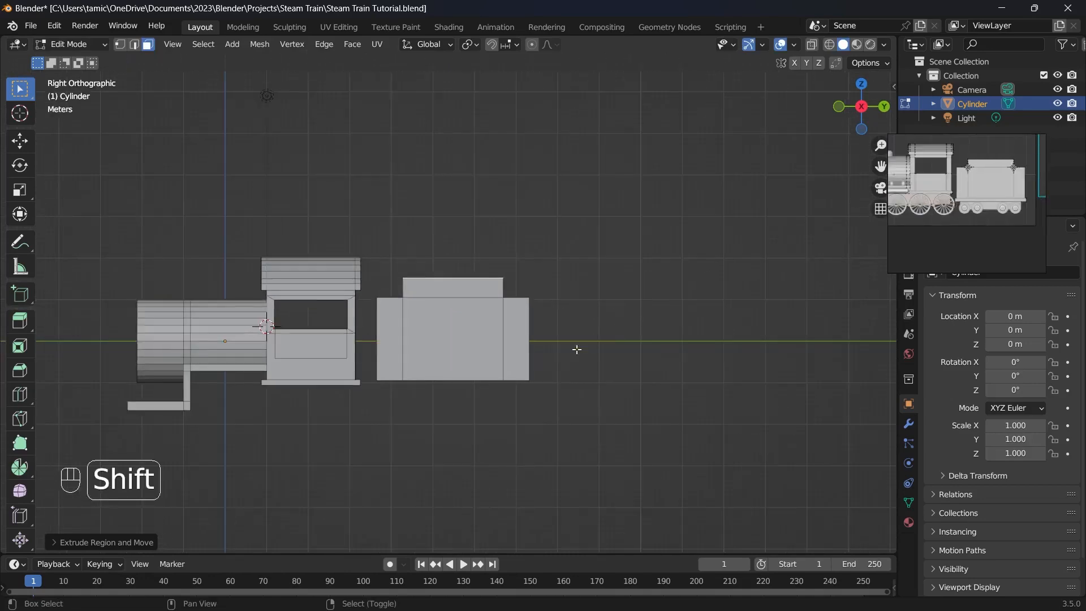
pyautogui.keyDown('shift'); pyautogui.moveTo(543, 359); pyautogui.dragTo(534, 296, button='middle'); pyautogui.keyUp('shift')
pyautogui.scroll(4, 433, 330)
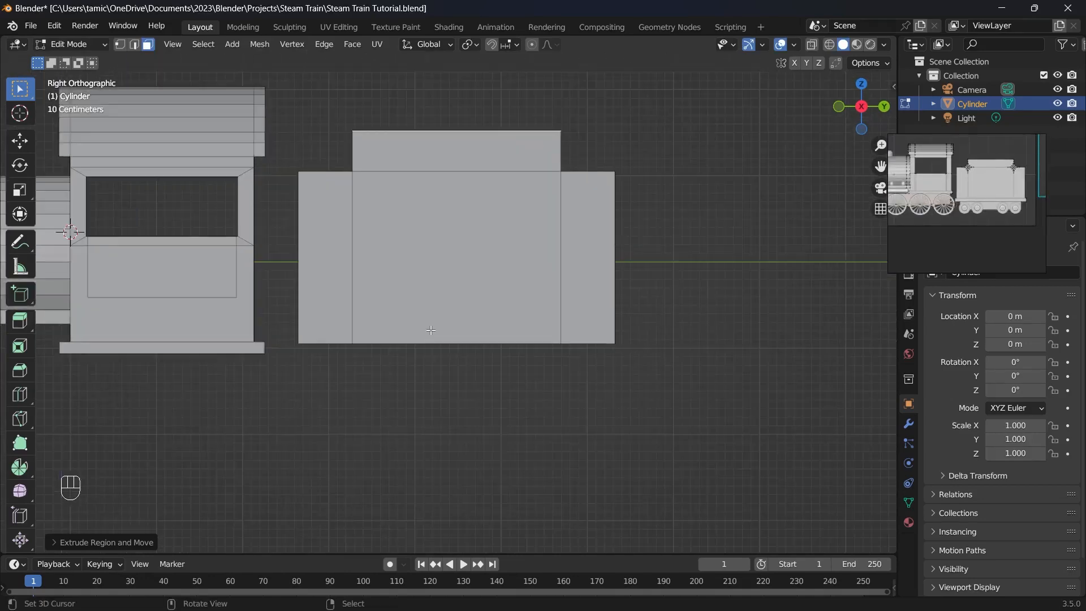
pyautogui.moveTo(432, 331); pyautogui.dragTo(317, 335, button='middle')
pyautogui.press('l')
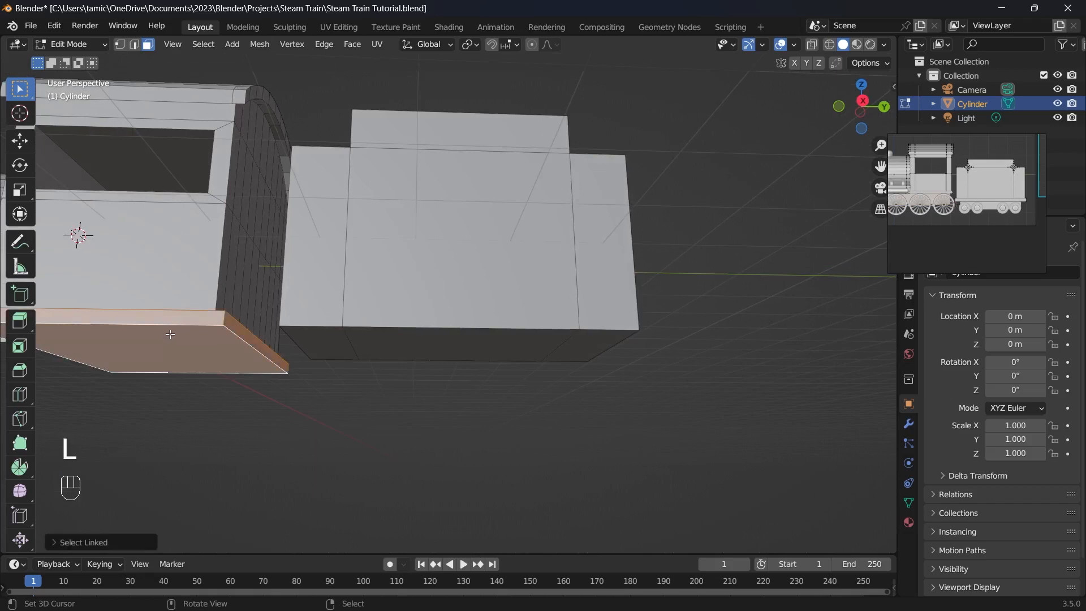
pyautogui.press('`')
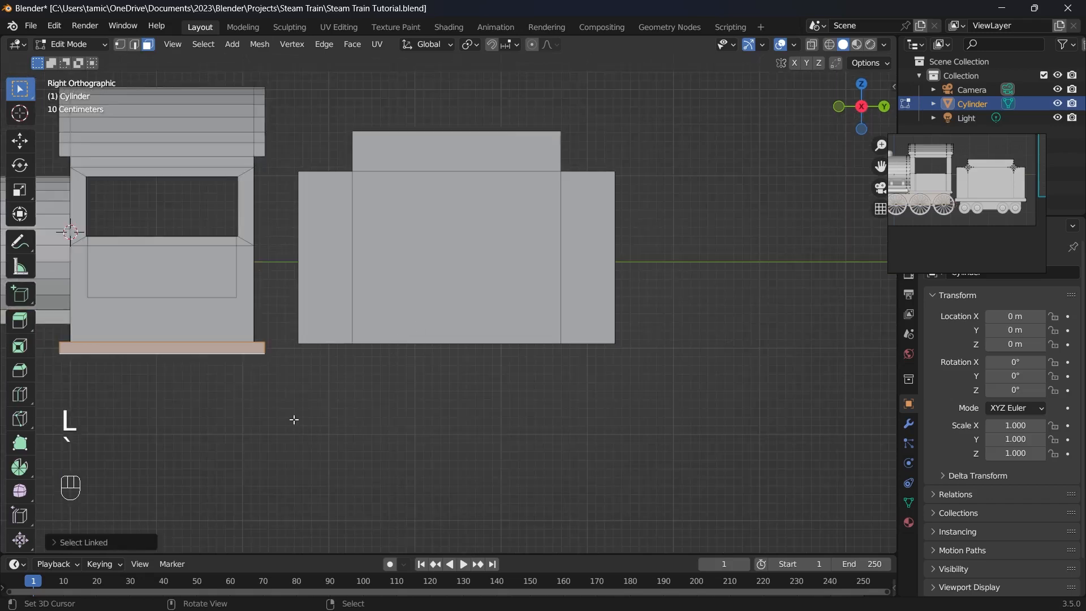
pyautogui.hotkey('shift', 'd')
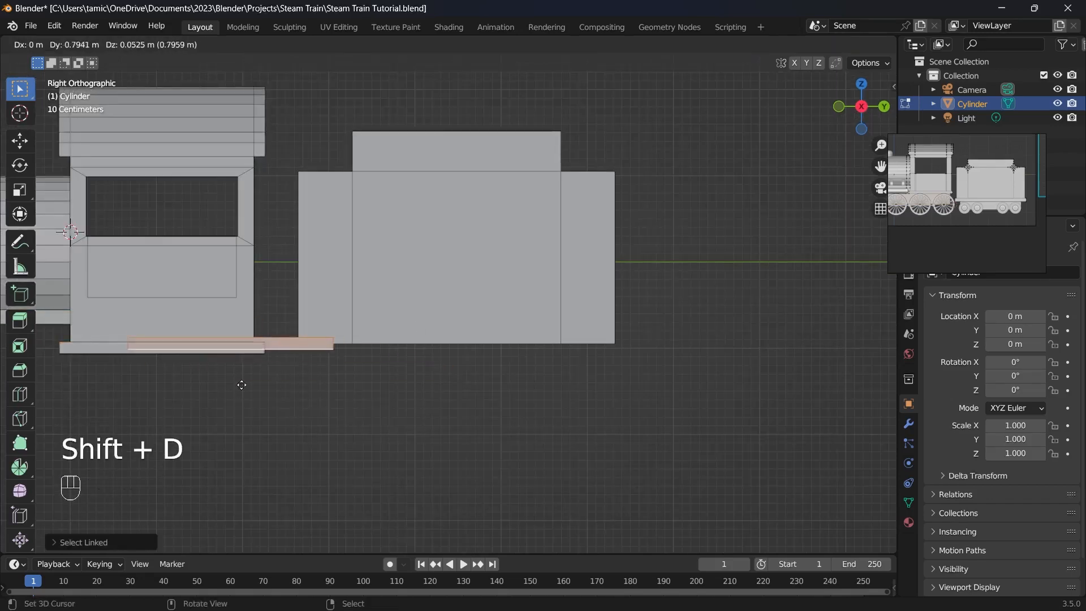
pyautogui.press('y')
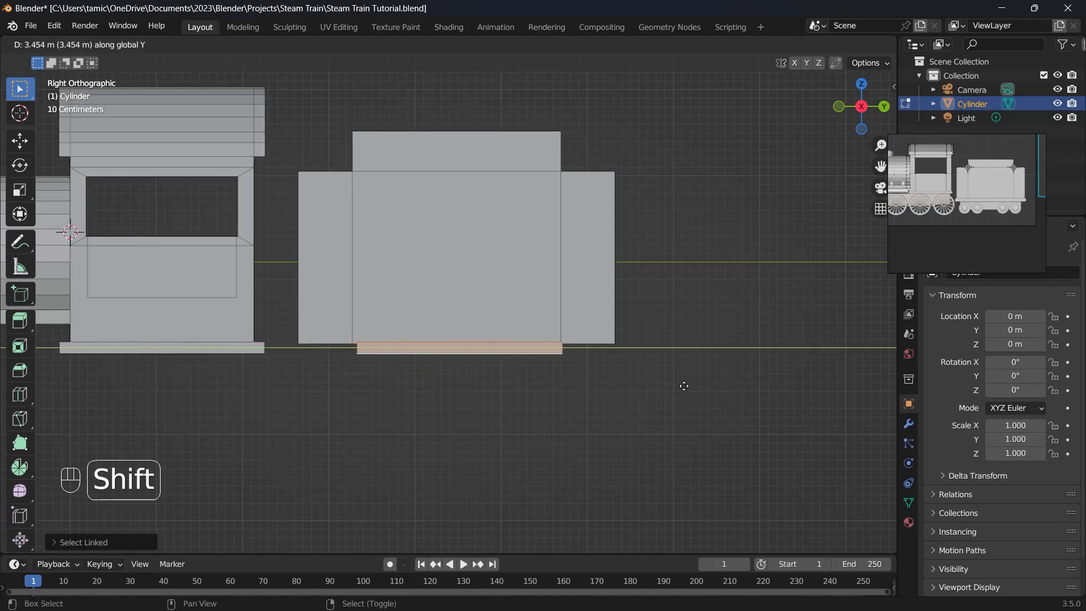
pyautogui.click(691, 383)
# - Scale the duplicated base plate along Y until it extends slightly beyond both ends of the tender
pyautogui.scroll(3, 577, 318)
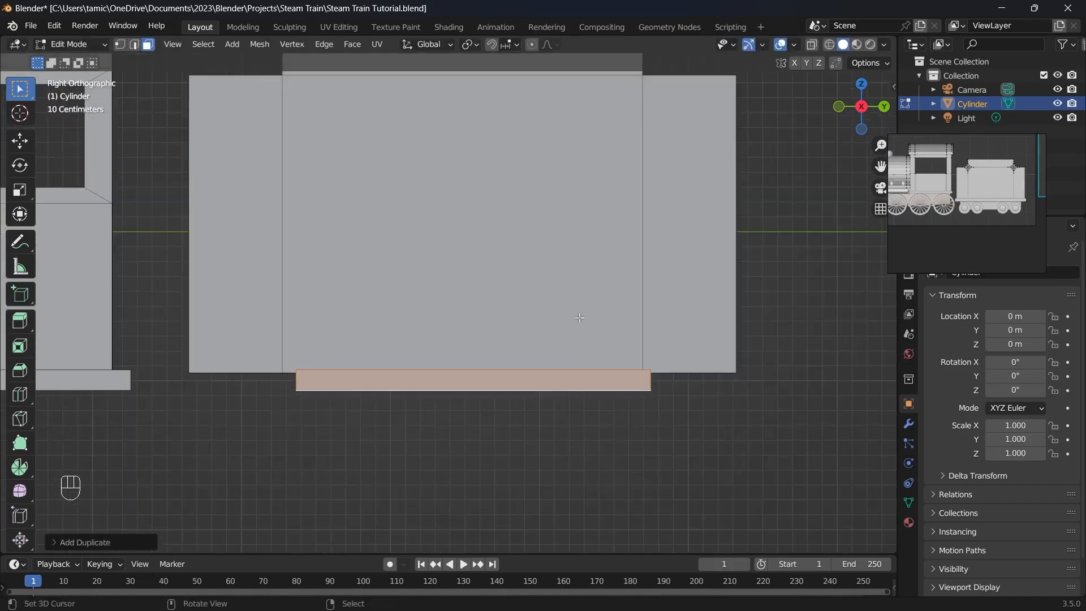
pyautogui.scroll(-2, 580, 318)
pyautogui.press('s')
pyautogui.press('y')
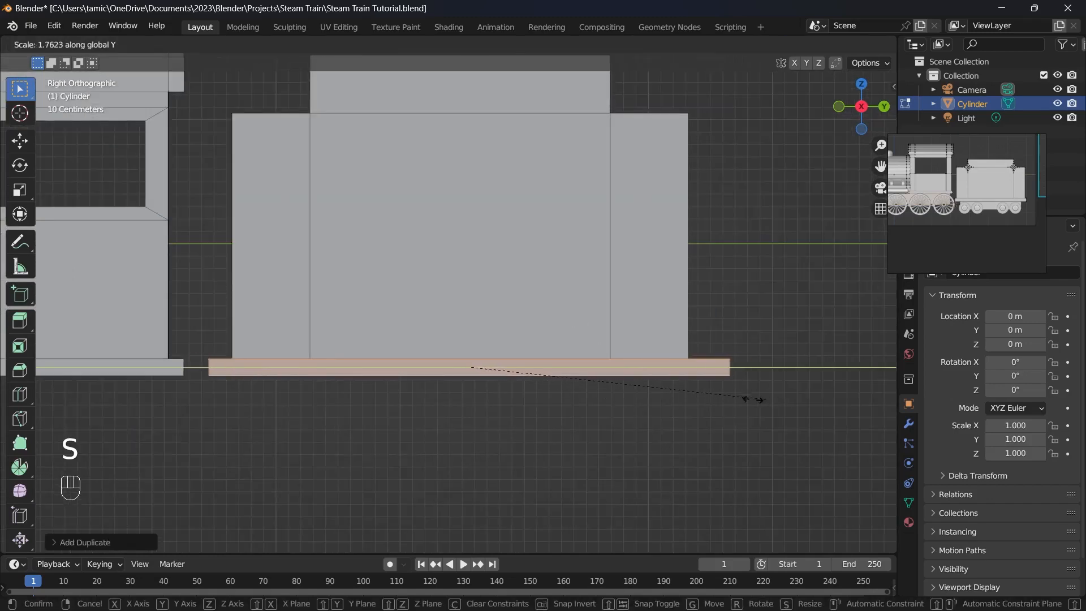
pyautogui.click(820, 395)
pyautogui.scroll(-5, 607, 338)
pyautogui.moveTo(607, 337); pyautogui.dragTo(650, 355, button='middle')
pyautogui.press('`')
pyautogui.scroll(3, 663, 352)
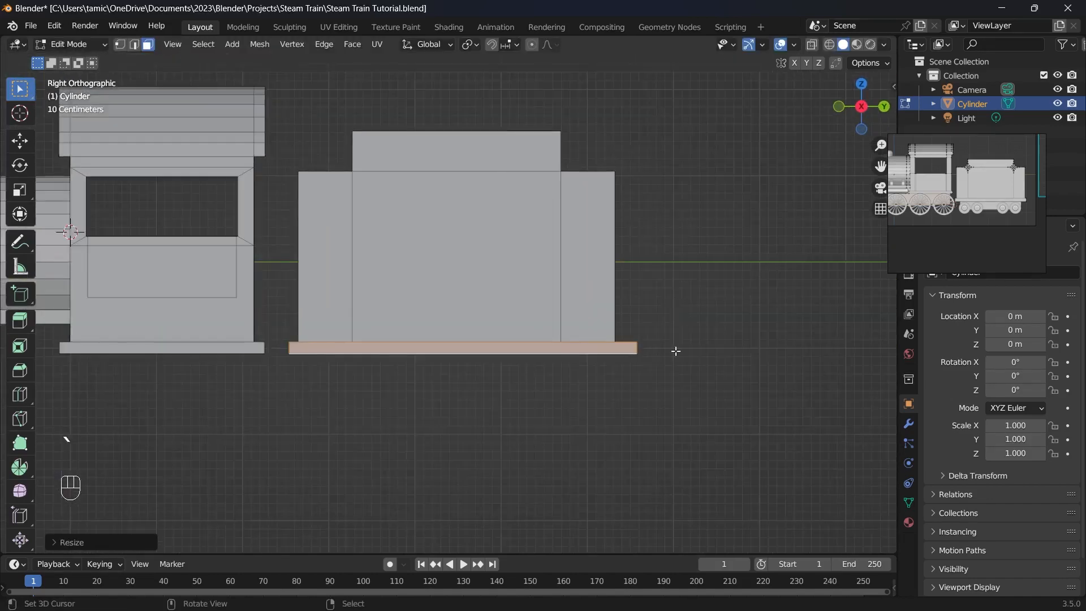
# - Fine-tune the tender base plate's size and shift it along Y to center it under the tender body
pyautogui.scroll(2, 663, 351)
pyautogui.press('s')
pyautogui.click(689, 356)
pyautogui.press('g')
pyautogui.press('y')
pyautogui.click(680, 356)
pyautogui.scroll(-2, 651, 340)
# - Widen the tender body along X in top view until it matches the base plate's width
pyautogui.press('`')
pyautogui.click(463, 256)
pyautogui.press('l')
pyautogui.press('s')
pyautogui.press('x')
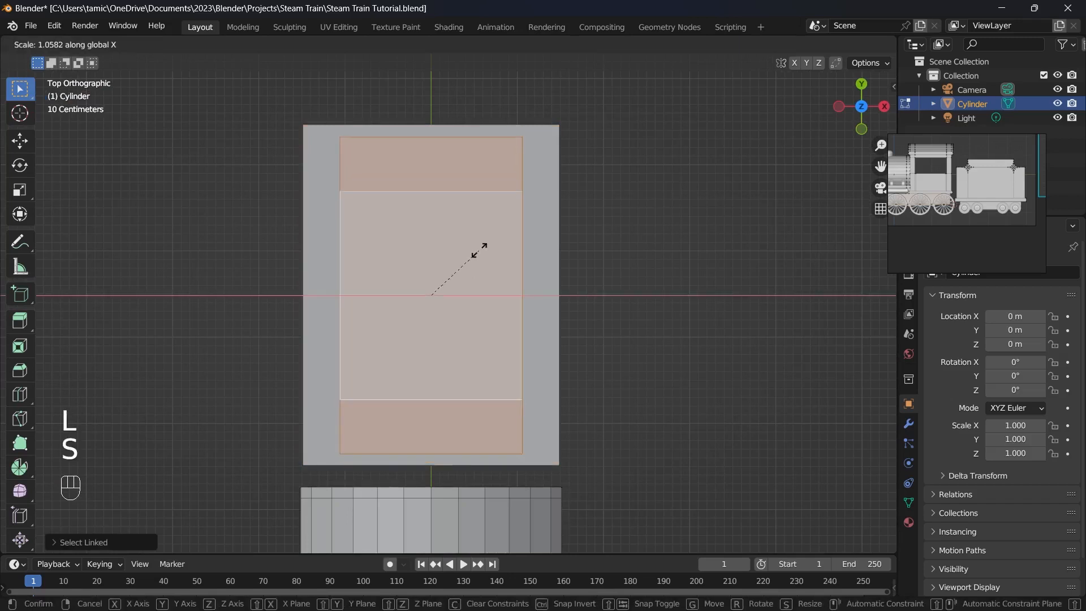
pyautogui.click(654, 293)
pyautogui.scroll(-4, 647, 313)
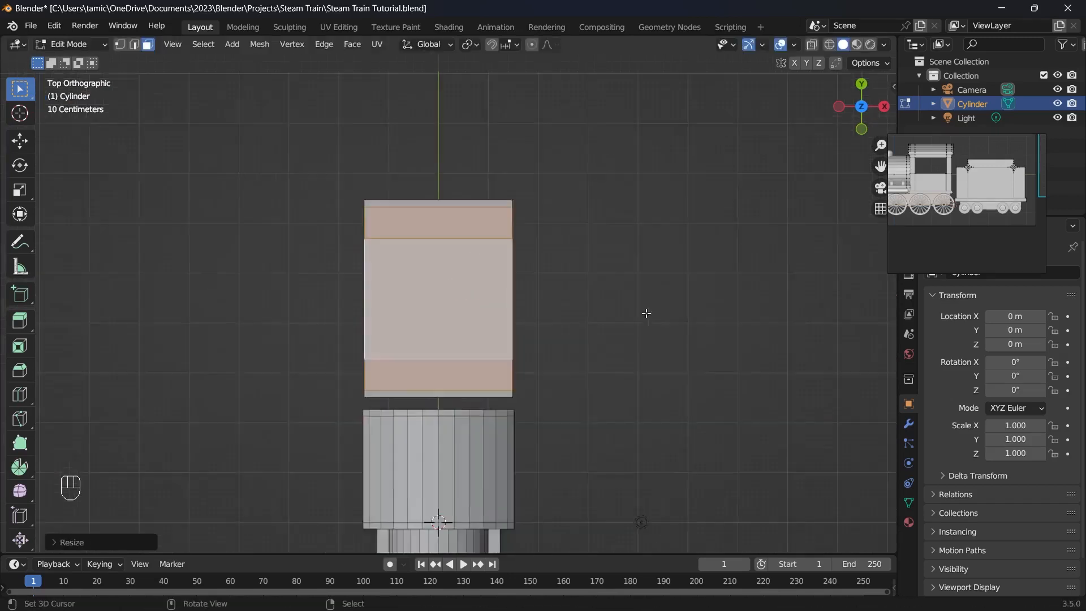
# - Scale the tender body along X to slightly narrower than its base plate and check the fit in Object Mode
pyautogui.moveTo(645, 313); pyautogui.dragTo(429, 223, button='middle')
pyautogui.scroll(4, 645, 334)
pyautogui.click(650, 339)
pyautogui.press('l')
pyautogui.press('s')
pyautogui.press('x')
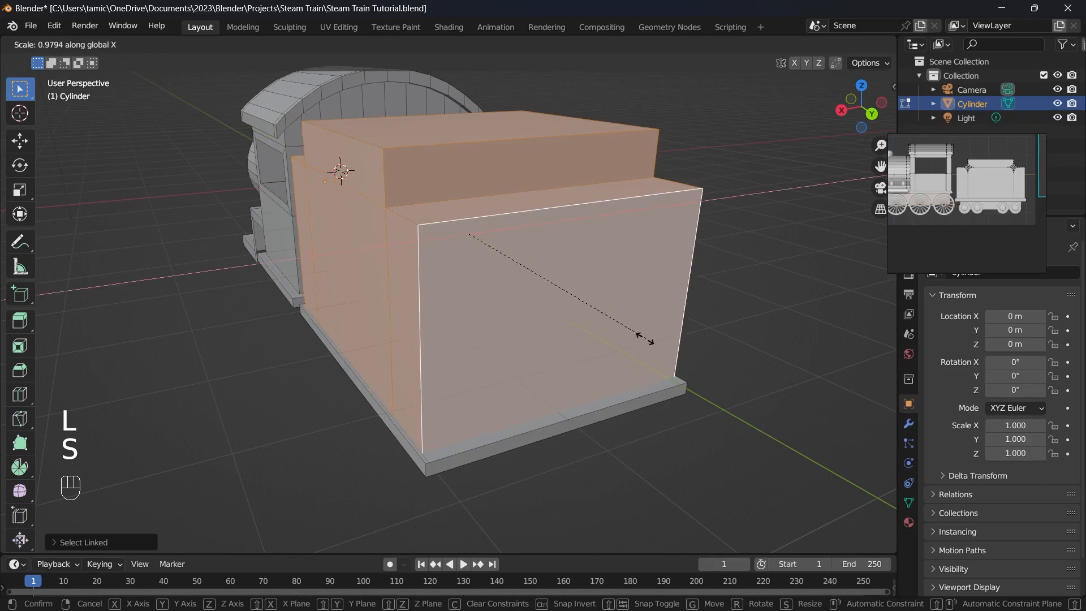
pyautogui.click(625, 333)
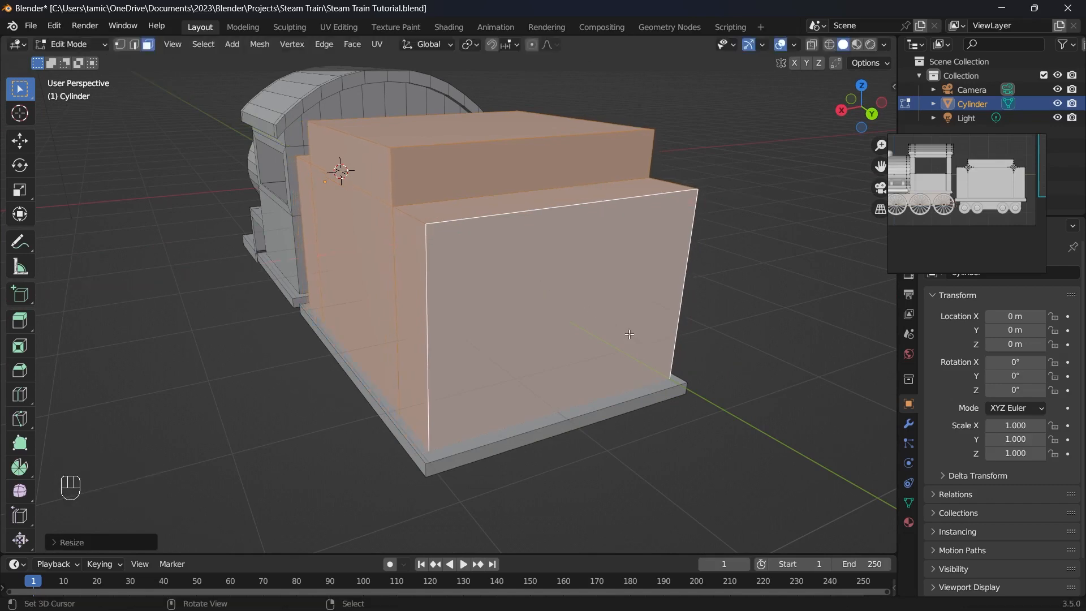
pyautogui.press('Tab')
pyautogui.scroll(-4, 592, 332)
pyautogui.moveTo(592, 332); pyautogui.dragTo(720, 291, button='middle')
pyautogui.scroll(3, 491, 256)
pyautogui.press('Tab')
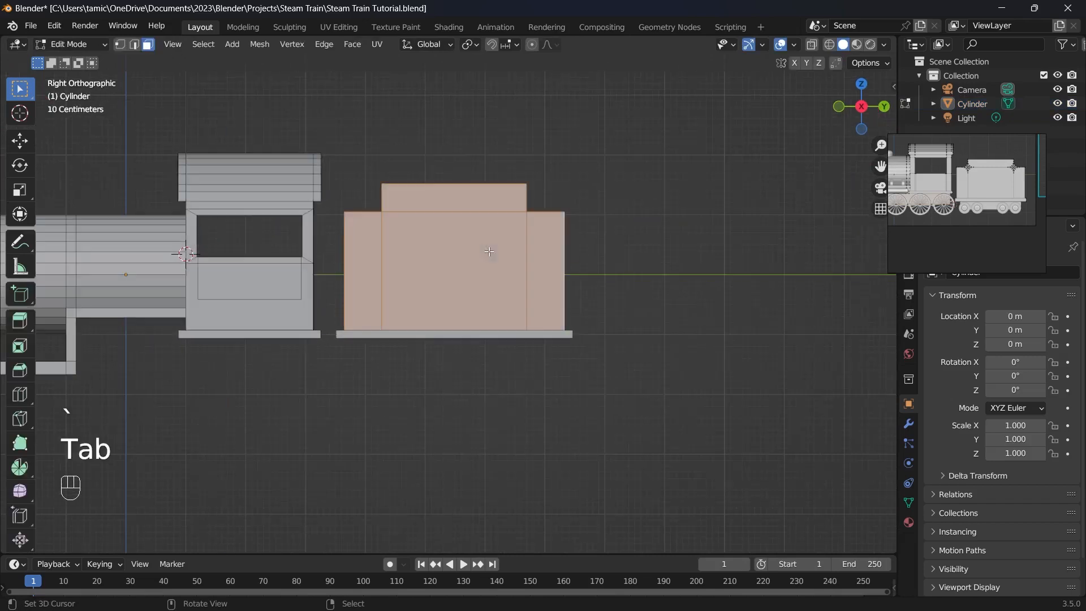
# - Show the tender's vertices in a wireframe side view and compare its proportions with the reference image
pyautogui.press('1')
pyautogui.press('z')
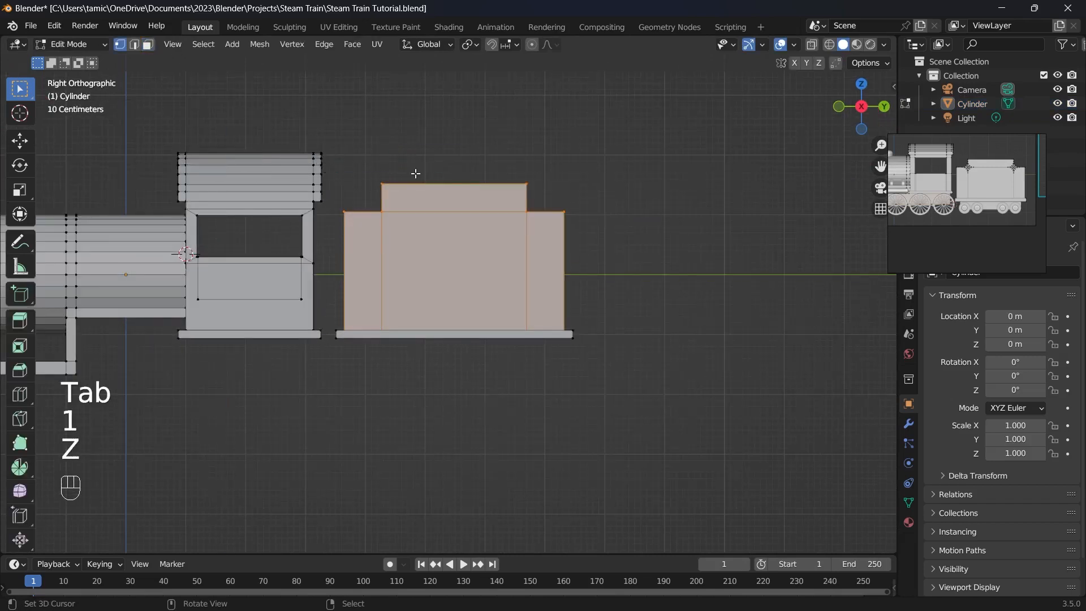
pyautogui.press('z')
pyautogui.click(257, 150)
pyautogui.scroll(4, 985, 196)
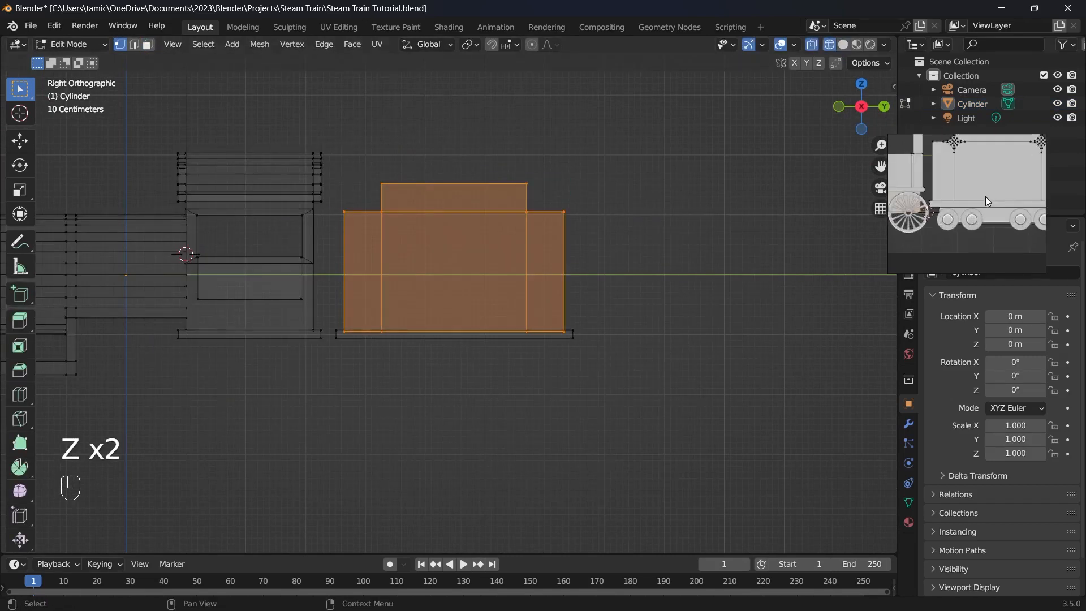
pyautogui.scroll(-6, 958, 208)
pyautogui.moveTo(941, 205); pyautogui.dragTo(974, 192, button='middle')
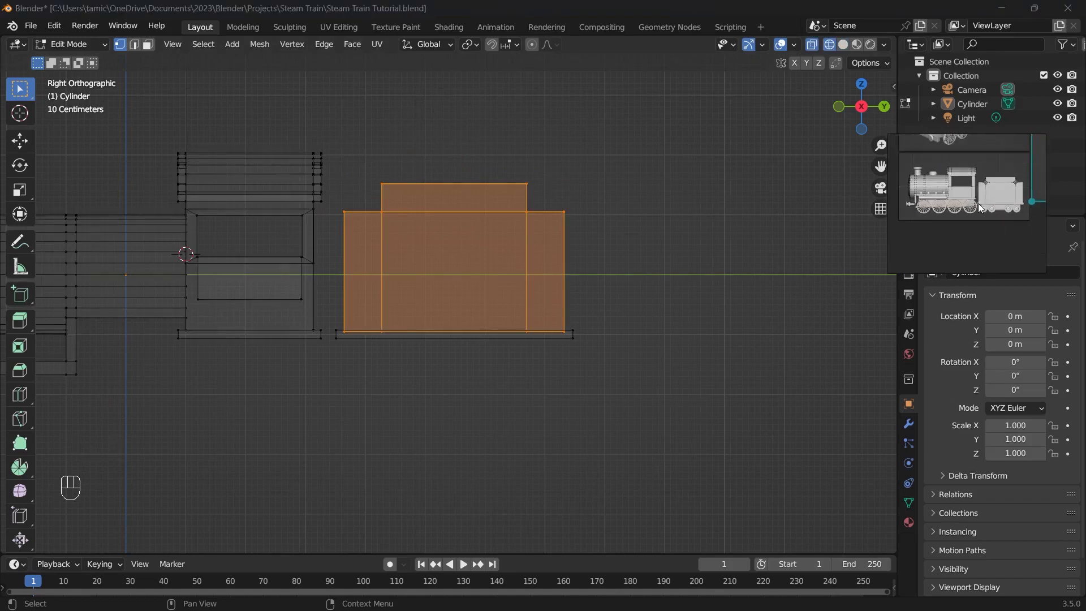
pyautogui.scroll(5, 971, 189)
pyautogui.scroll(-2, 504, 260)
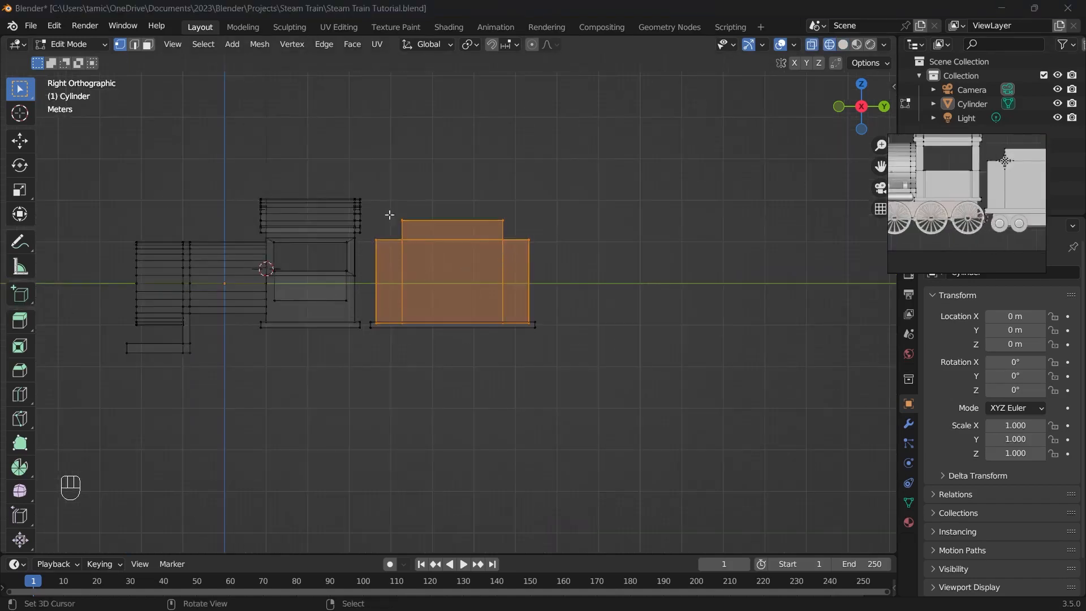
# - Box-select the tender body's upper vertices in wireframe, restore solid shading and return to Object Mode
pyautogui.scroll(3, 411, 226)
pyautogui.click(431, 159)
pyautogui.moveTo(701, 244); pyautogui.dragTo(320, 104)
pyautogui.press('z')
pyautogui.press('Tab')
pyautogui.moveTo(714, 226)
pyautogui.mouseDown(button='middle')
pyautogui.moveTo(702, 284)
pyautogui.moveTo(627, 318)
pyautogui.mouseUp(button='middle')
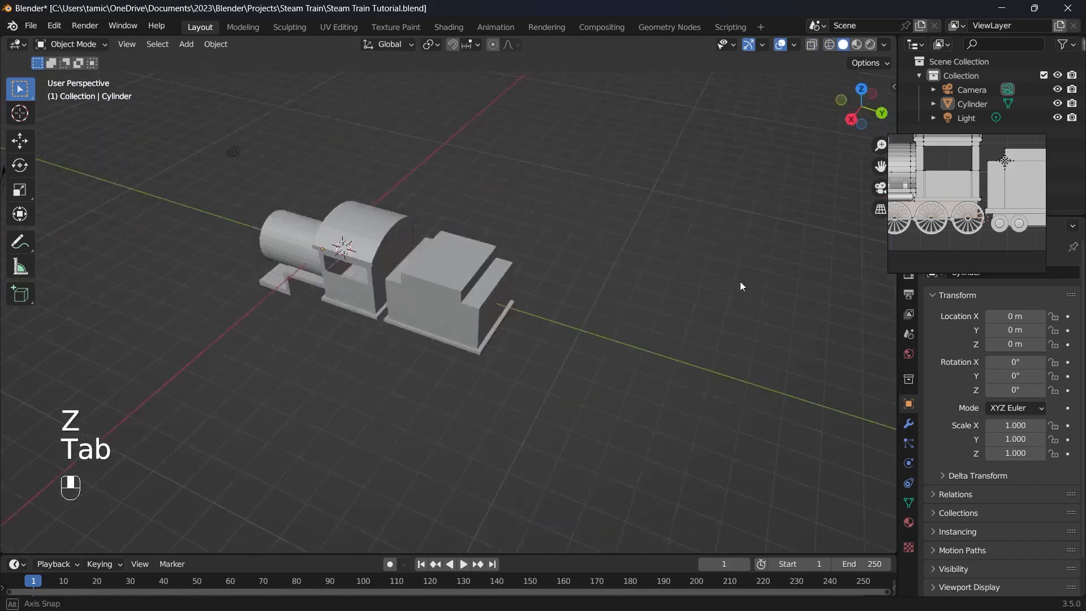
# - Select faces on the tender in face select mode and return to Object Mode
pyautogui.scroll(4, 628, 318)
pyautogui.press('Tab')
pyautogui.press('3')
pyautogui.click(508, 317)
pyautogui.moveTo(491, 235); pyautogui.dragTo(441, 263, button='middle')
pyautogui.moveTo(546, 313)
pyautogui.mouseDown(button='middle')
pyautogui.moveTo(662, 298)
pyautogui.moveTo(387, 295)
pyautogui.moveTo(543, 316)
pyautogui.mouseUp(button='middle')
pyautogui.keyDown('ctrl'); pyautogui.click(411, 287); pyautogui.keyUp('ctrl')
pyautogui.scroll(-5, 411, 287)
pyautogui.press('Tab')
# - Examine the train's overall shape and underside against the wheels and boiler details in the reference images
pyautogui.scroll(-4, 939, 198)
pyautogui.moveTo(489, 233); pyautogui.dragTo(652, 155, button='middle')
pyautogui.scroll(3, 550, 311)
pyautogui.scroll(3, 950, 181)
pyautogui.moveTo(950, 181); pyautogui.dragTo(966, 203, button='middle')
pyautogui.scroll(-3, 907, 185)
pyautogui.moveTo(907, 184); pyautogui.dragTo(942, 162, button='middle')
pyautogui.scroll(5, 954, 187)
pyautogui.rightClick(295, 305)
pyautogui.moveTo(271, 379); pyautogui.dragTo(276, 299, button='middle')
pyautogui.press('Tab')
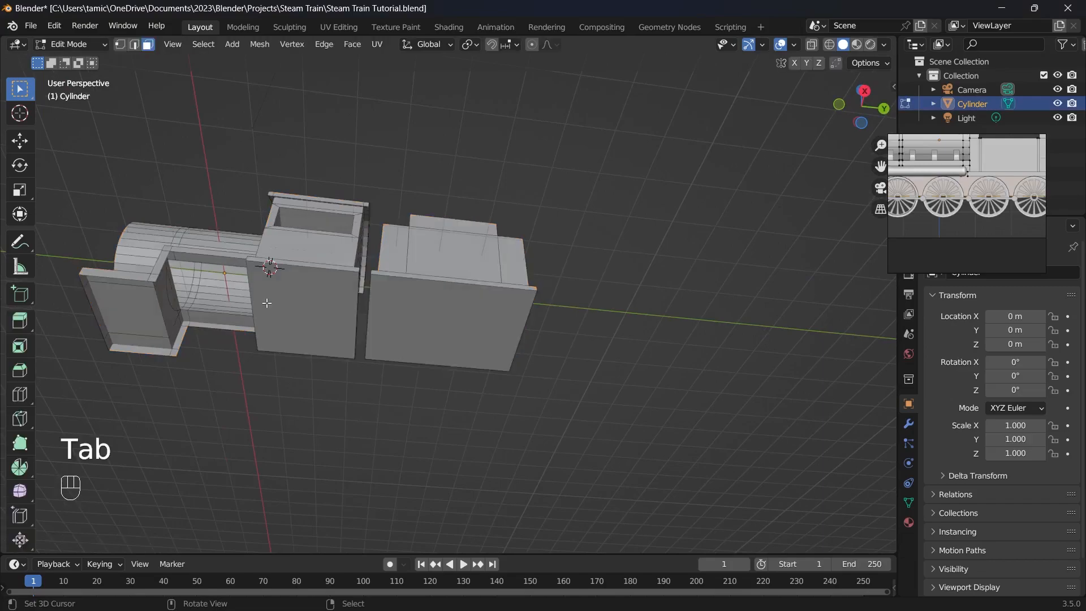